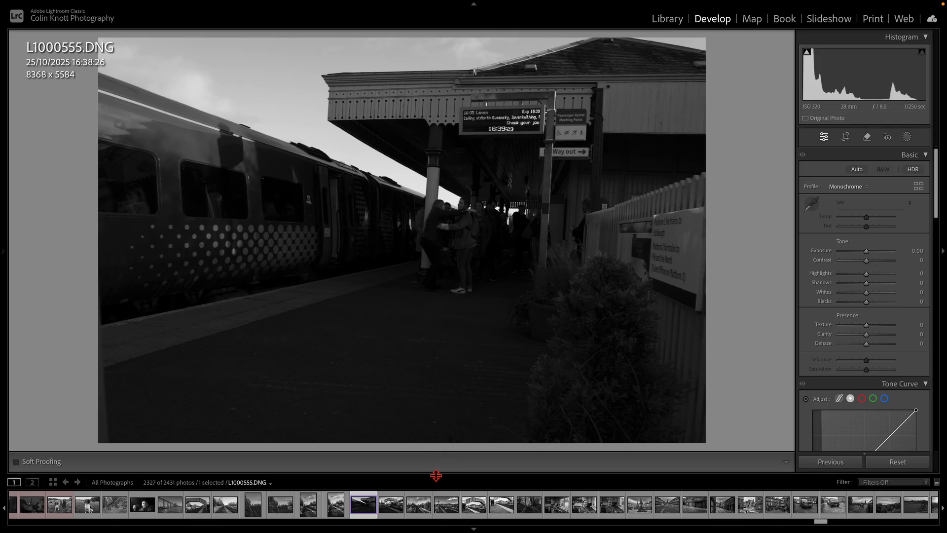
- Shrink the filmstrip, then raise the photo's global Shadows to +71 and Exposure to +1.15
{"action": "left_click_drag", "start_coordinate": [434, 473], "coordinate": [435, 488]}
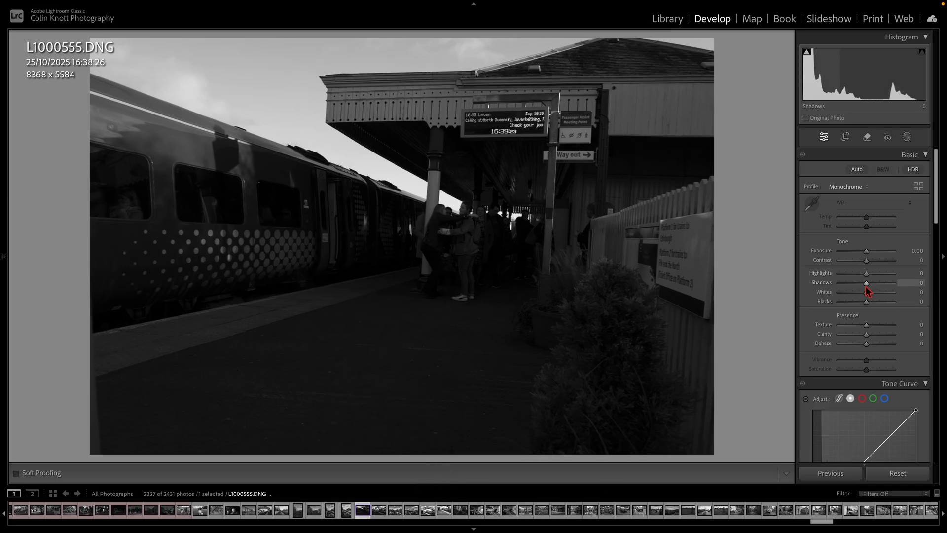
{"action": "mouse_move", "coordinate": [866, 282]}
{"action": "left_mouse_down"}
{"action": "mouse_move", "coordinate": [904, 289]}
{"action": "mouse_move", "coordinate": [884, 284]}
{"action": "left_mouse_up"}
{"action": "left_click_drag", "start_coordinate": [865, 251], "coordinate": [871, 253]}
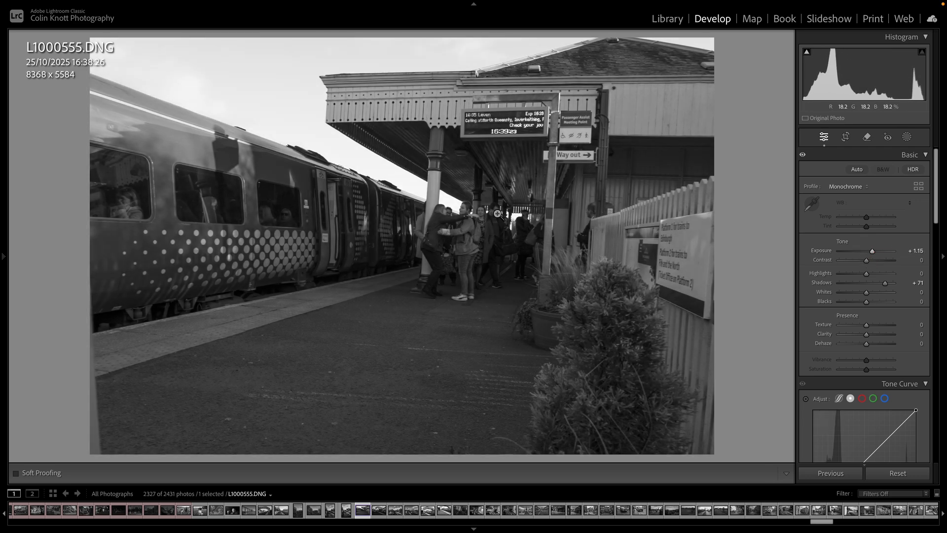
- Examine the embracing couple on the platform and the passengers in the train windows up close
{"action": "left_click", "coordinate": [466, 221]}
{"action": "left_click", "coordinate": [470, 226]}
{"action": "left_click", "coordinate": [296, 216]}
{"action": "left_click_drag", "start_coordinate": [296, 215], "coordinate": [288, 209]}
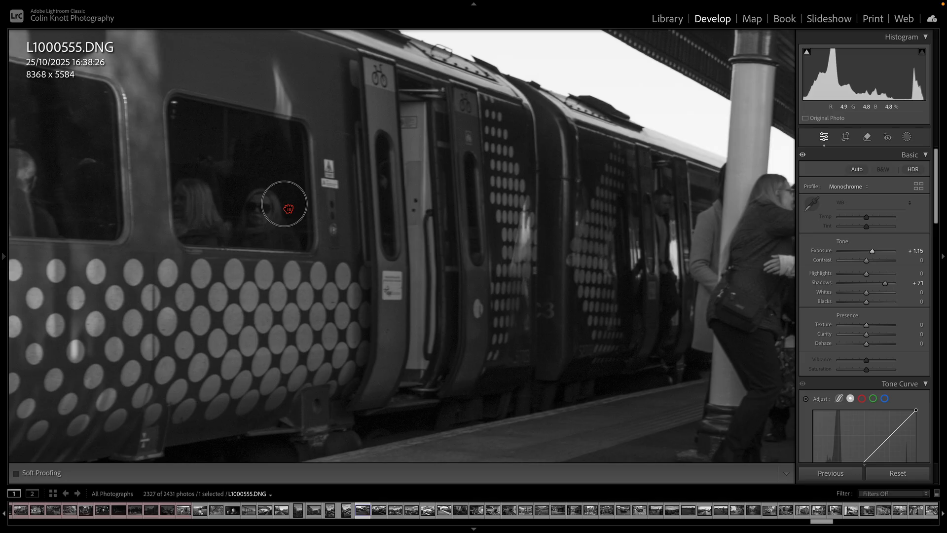
{"action": "left_click_drag", "start_coordinate": [289, 208], "coordinate": [288, 209]}
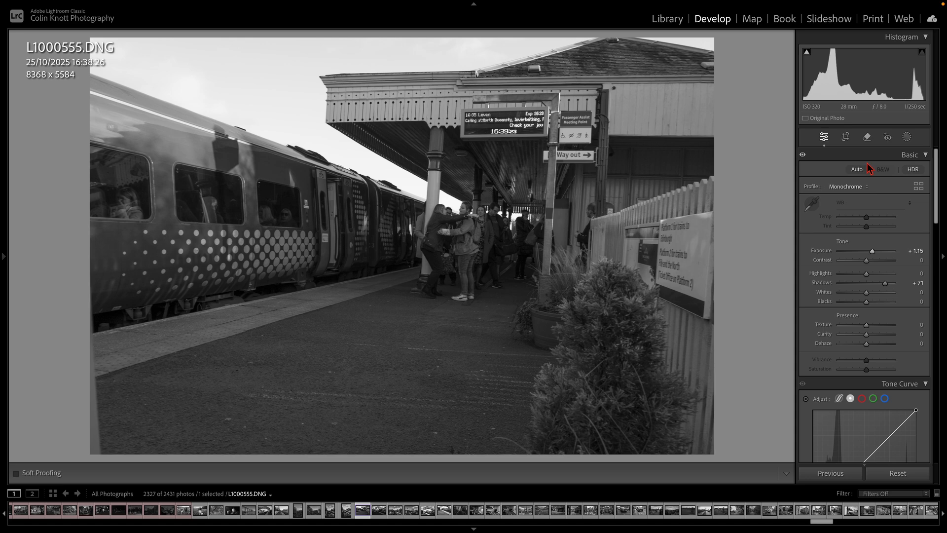
- Straighten the photo, refining the automatic correction to a rotation angle of -2.33
{"action": "left_click", "coordinate": [846, 137]}
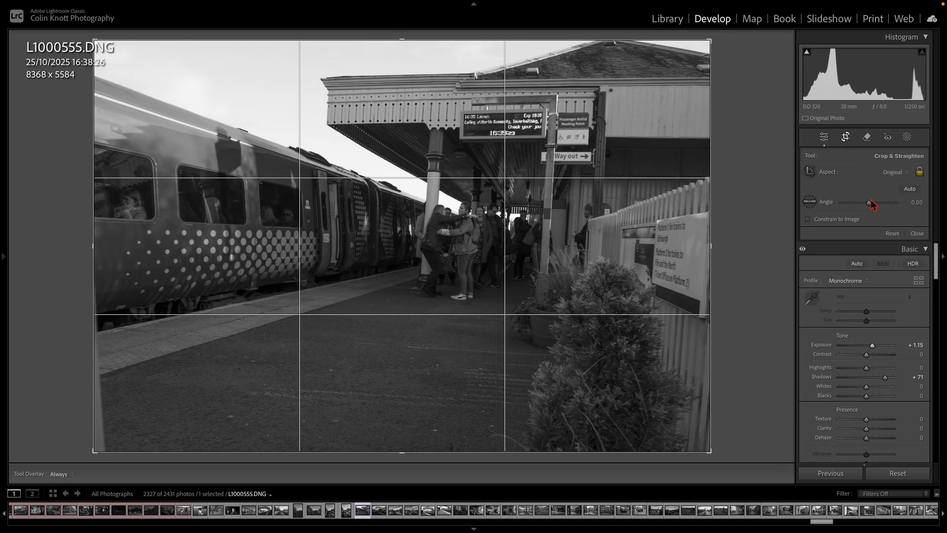
{"action": "left_click", "coordinate": [915, 192]}
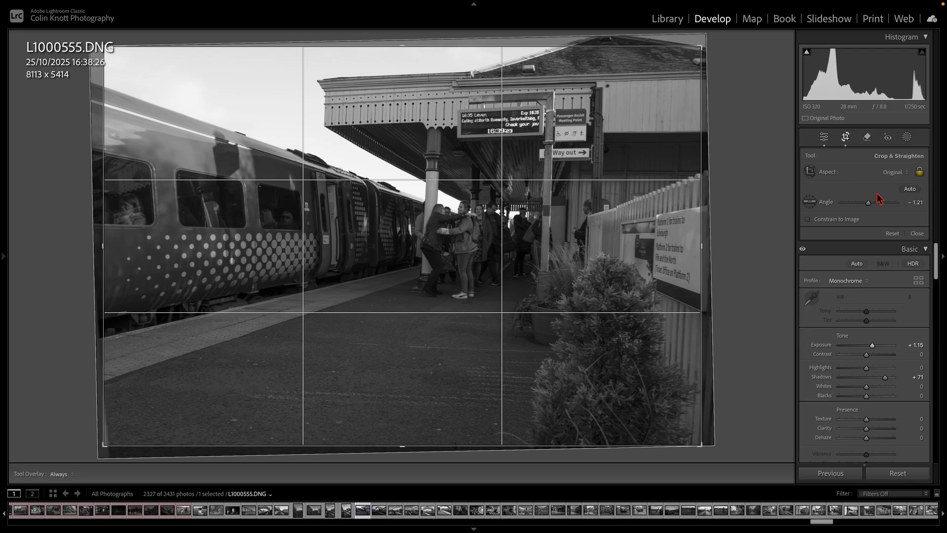
{"action": "left_click_drag", "start_coordinate": [871, 205], "coordinate": [868, 209]}
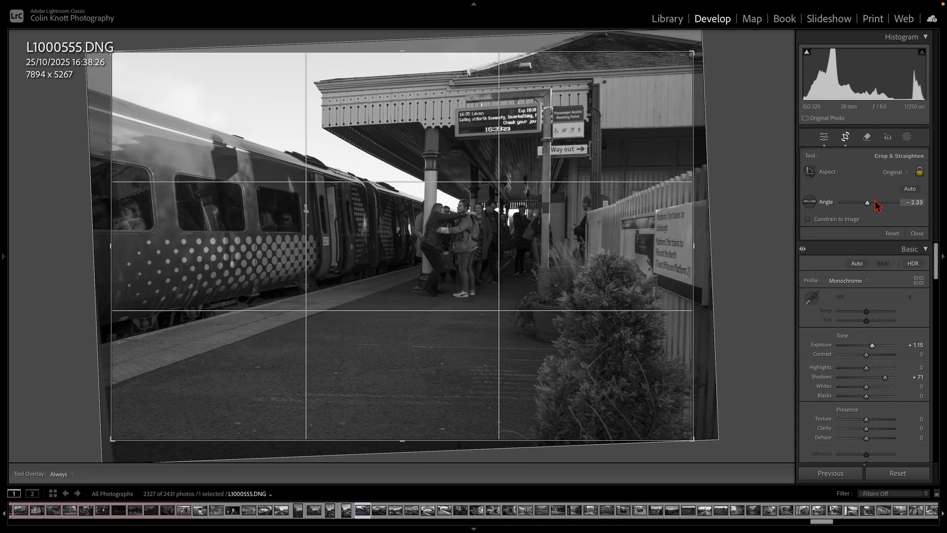
{"action": "left_click", "coordinate": [825, 138]}
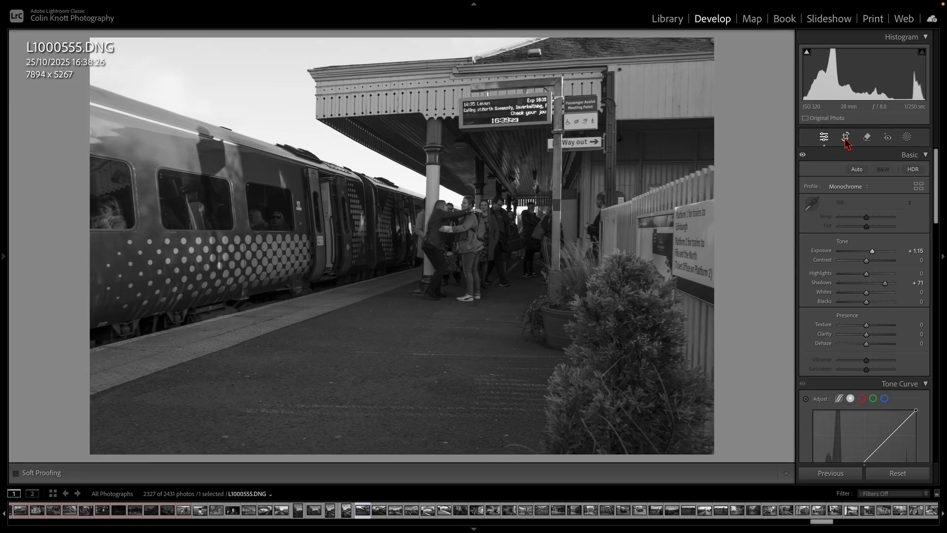
- Crop the photo at its original aspect to about 6507 x 4342 pixels around the train and couple, and set Highlights to +15
{"action": "left_click", "coordinate": [845, 140]}
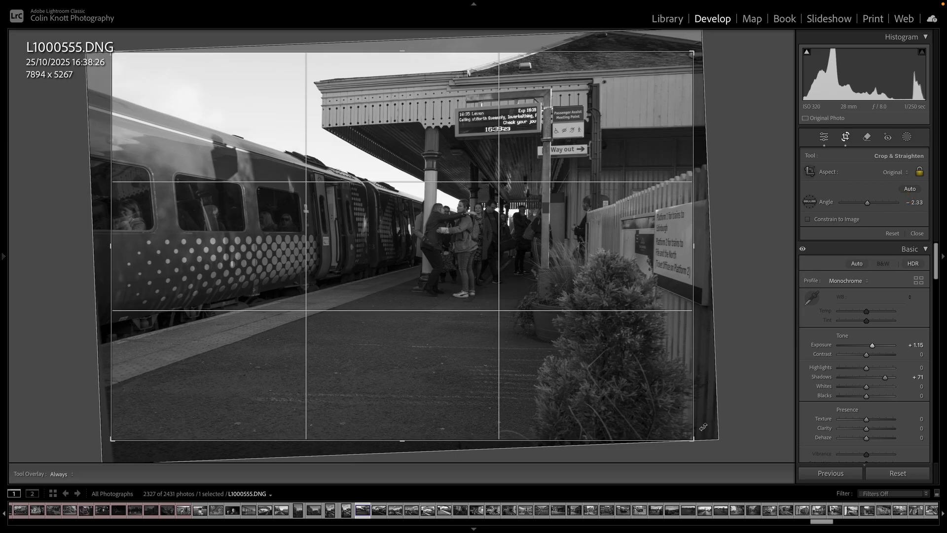
{"action": "left_click_drag", "start_coordinate": [693, 439], "coordinate": [682, 415]}
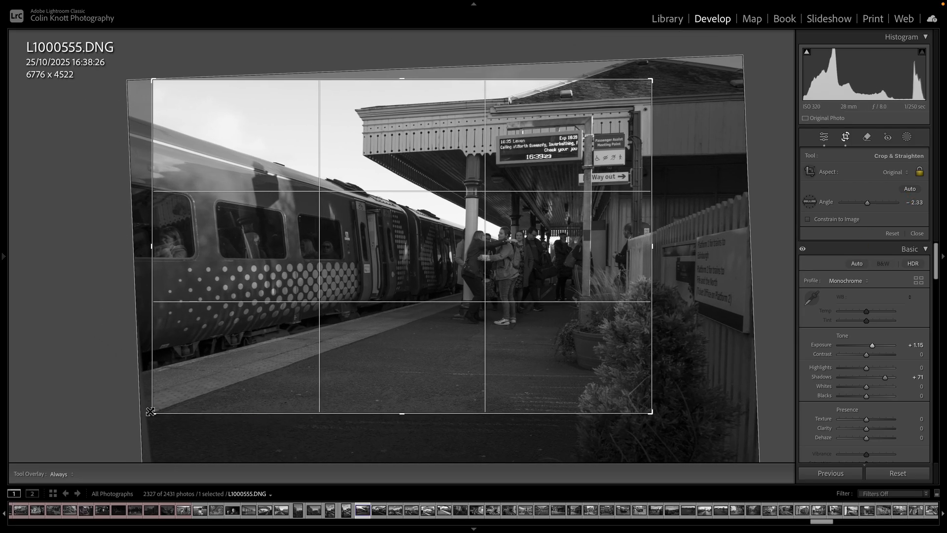
{"action": "left_click_drag", "start_coordinate": [150, 411], "coordinate": [169, 400]}
{"action": "left_click_drag", "start_coordinate": [435, 288], "coordinate": [421, 269]}
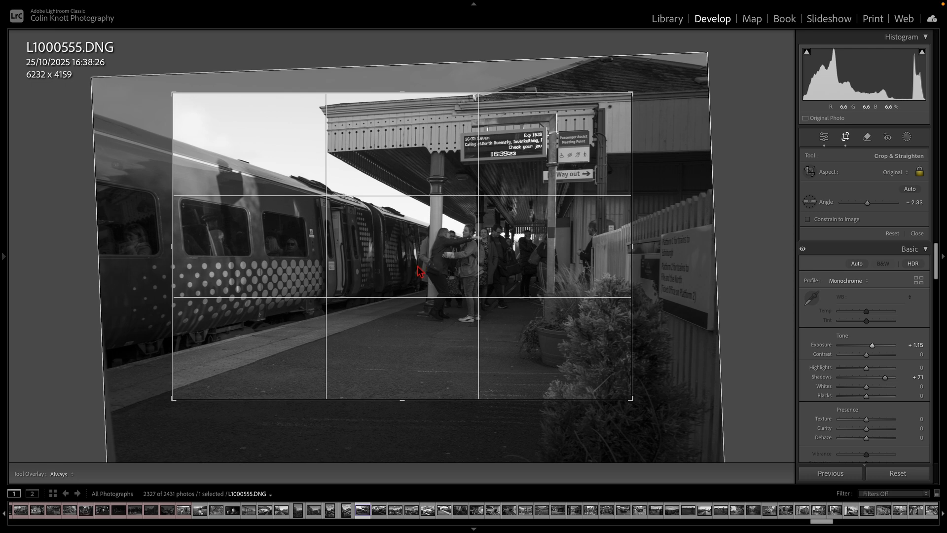
{"action": "left_click_drag", "start_coordinate": [632, 245], "coordinate": [643, 247]}
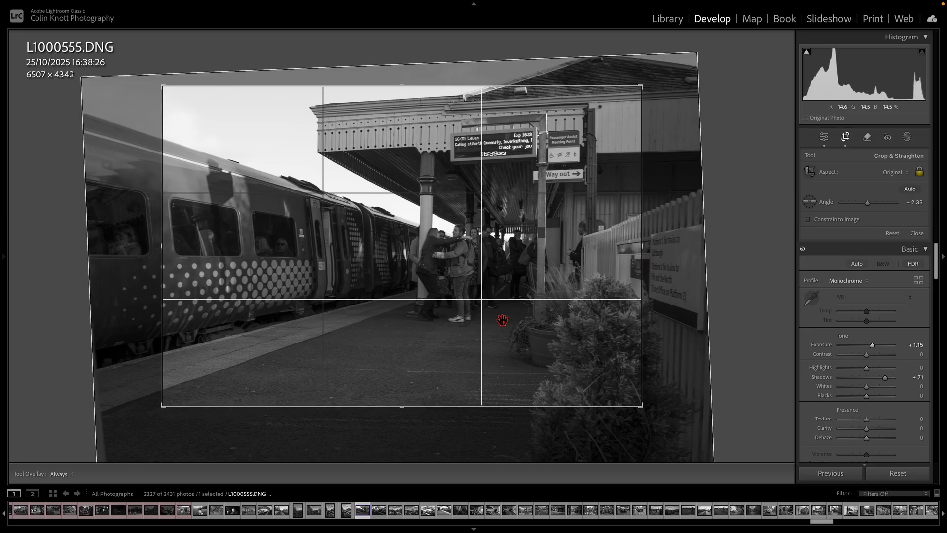
{"action": "left_click_drag", "start_coordinate": [460, 318], "coordinate": [466, 317]}
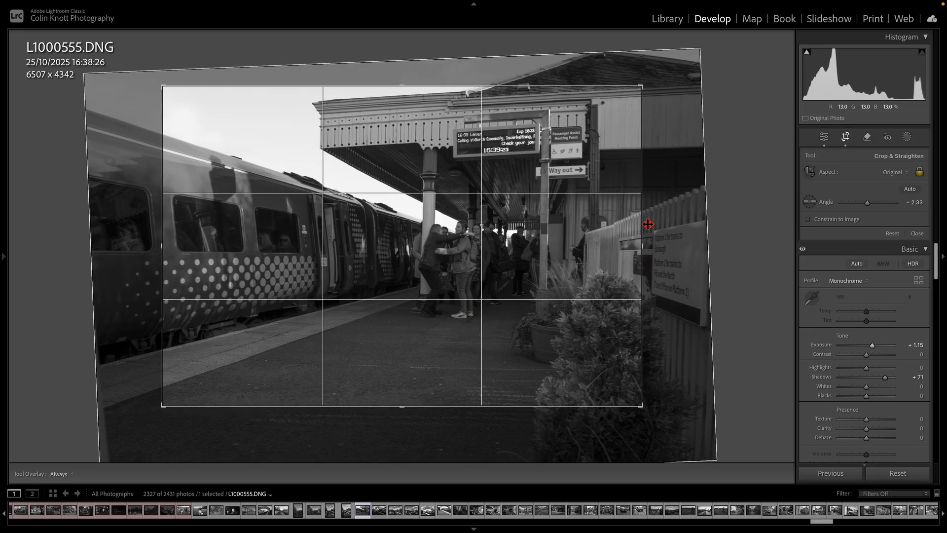
{"action": "left_click", "coordinate": [824, 137]}
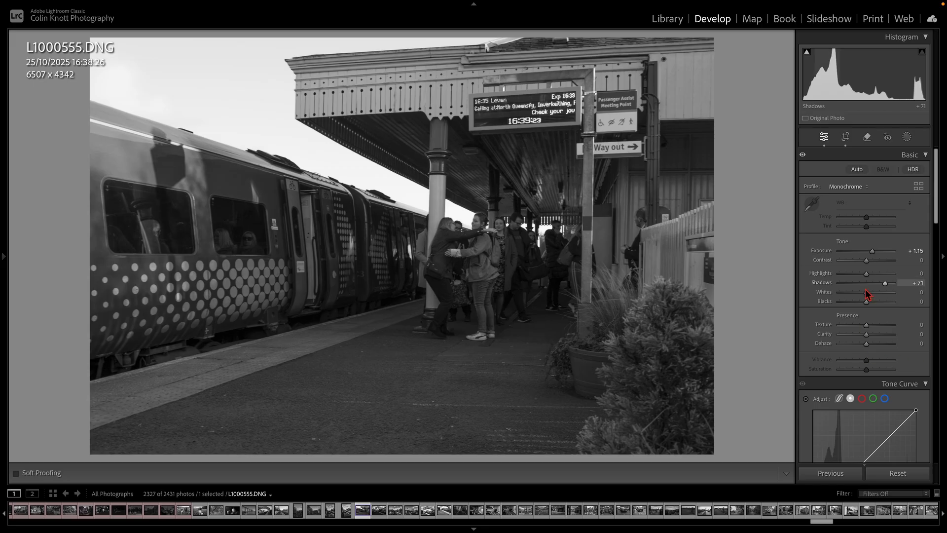
{"action": "mouse_move", "coordinate": [867, 275]}
{"action": "left_mouse_down"}
{"action": "mouse_move", "coordinate": [852, 281]}
{"action": "mouse_move", "coordinate": [871, 290]}
{"action": "left_mouse_up"}
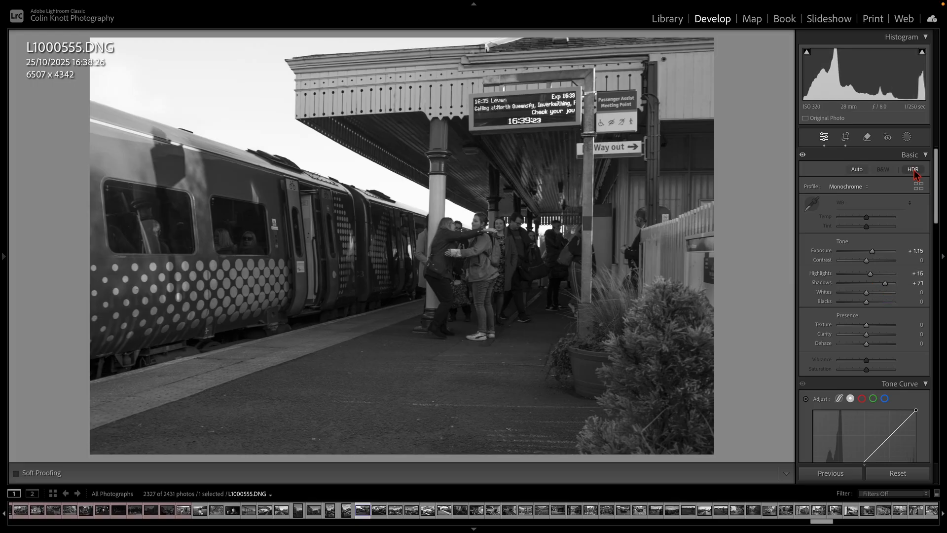
- Mask the sky with Select Sky, setting its Highlights to -25 and Dehaze to 64
{"action": "left_click", "coordinate": [907, 136]}
{"action": "left_click", "coordinate": [866, 180]}
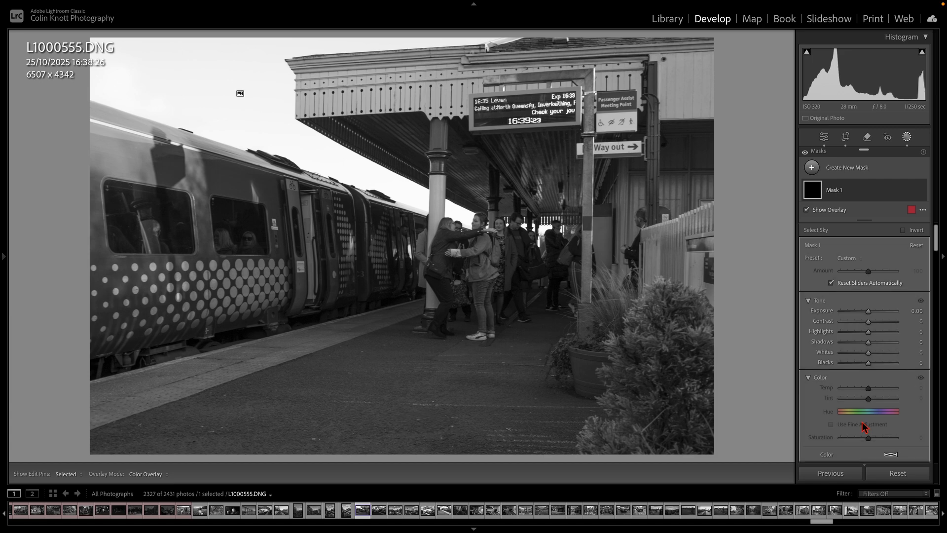
{"action": "left_click", "coordinate": [869, 332]}
{"action": "left_click_drag", "start_coordinate": [869, 337], "coordinate": [861, 332]}
{"action": "scroll", "coordinate": [866, 365], "scroll_direction": "down", "scroll_amount": 10}
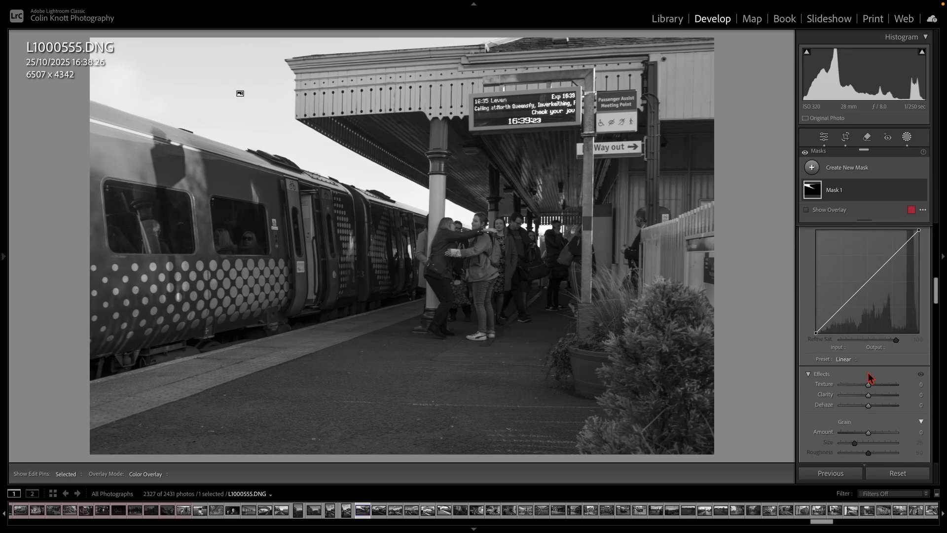
{"action": "left_click_drag", "start_coordinate": [868, 405], "coordinate": [885, 412]}
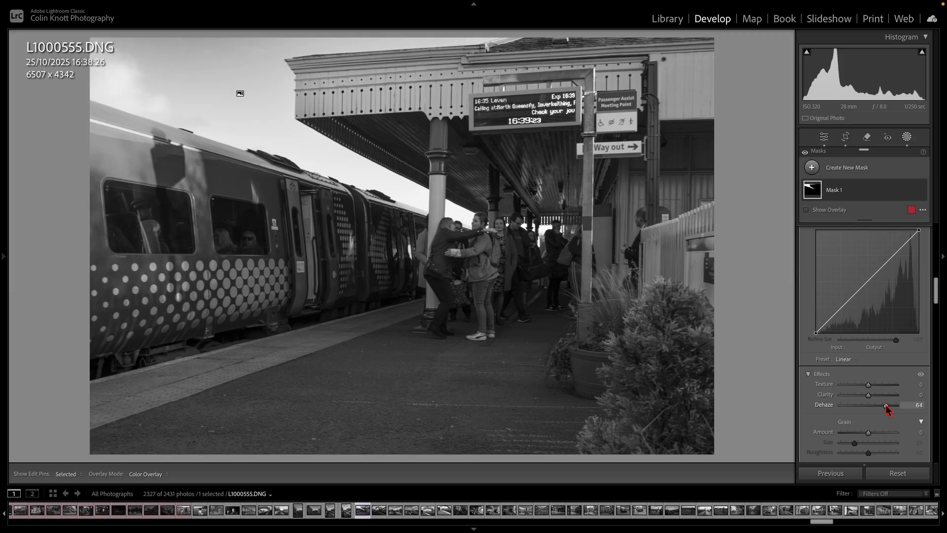
- Darken the sky mask by bending its tone curve to input 186, output 166, and setting Exposure to -0.28
{"action": "scroll", "coordinate": [870, 332], "scroll_direction": "up", "scroll_amount": 5}
{"action": "scroll", "coordinate": [883, 325], "scroll_direction": "down", "scroll_amount": 2}
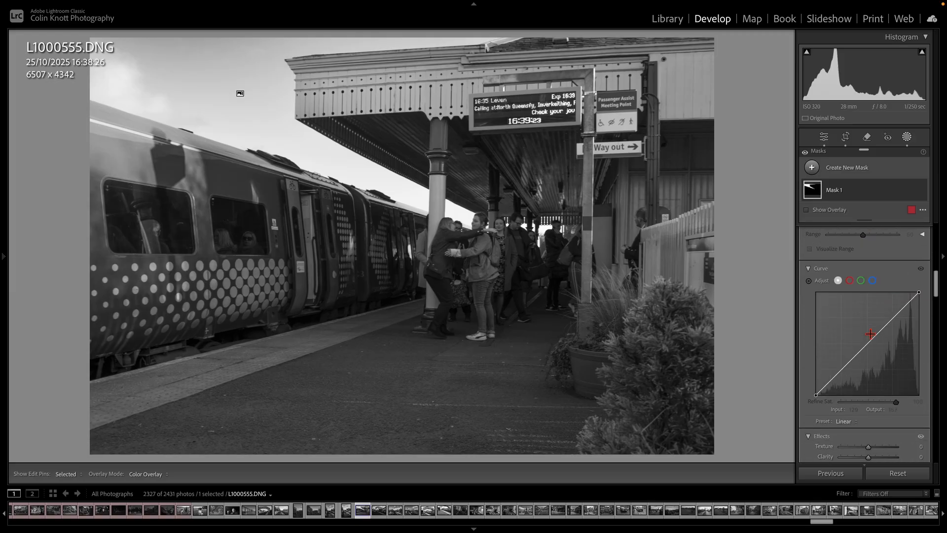
{"action": "mouse_move", "coordinate": [887, 322]}
{"action": "left_mouse_down"}
{"action": "mouse_move", "coordinate": [896, 332]}
{"action": "mouse_move", "coordinate": [892, 326]}
{"action": "left_mouse_up"}
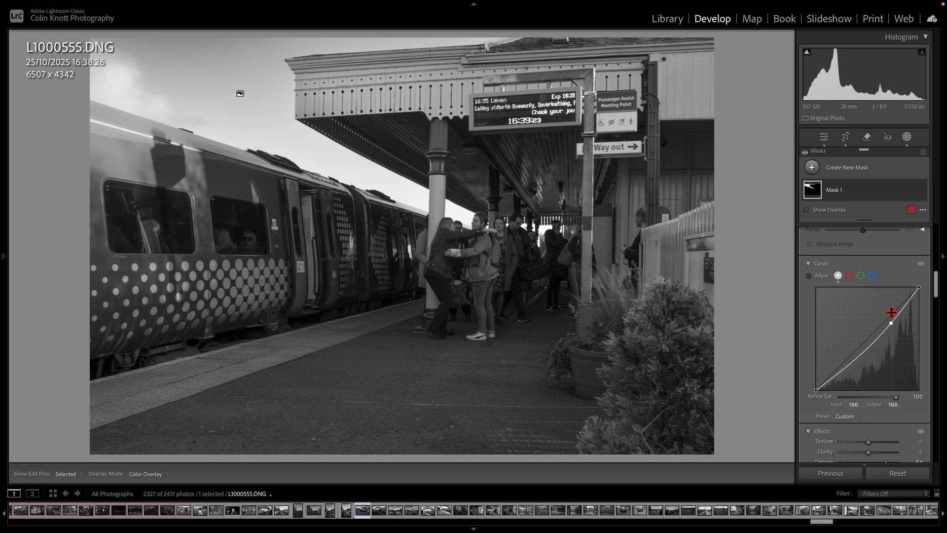
{"action": "scroll", "coordinate": [889, 313], "scroll_direction": "up", "scroll_amount": 6}
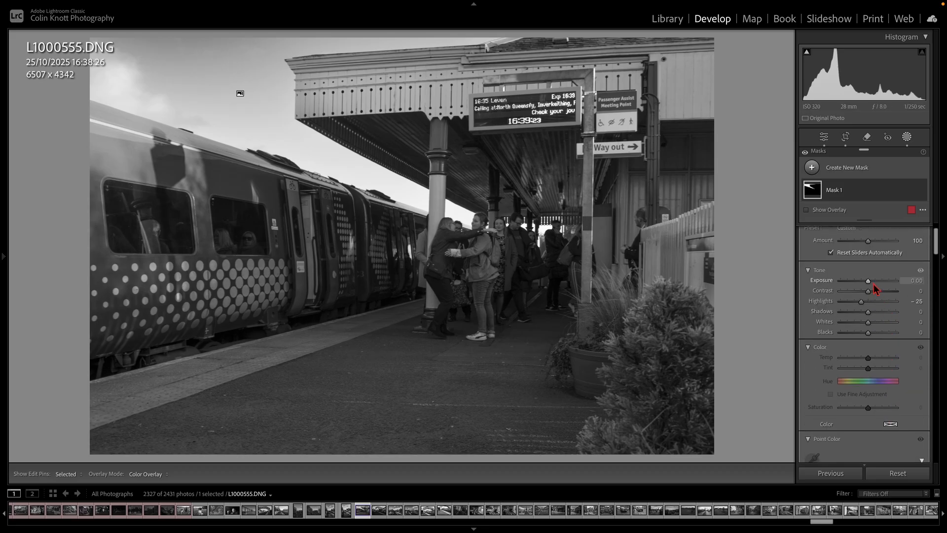
{"action": "left_click_drag", "start_coordinate": [869, 283], "coordinate": [868, 284]}
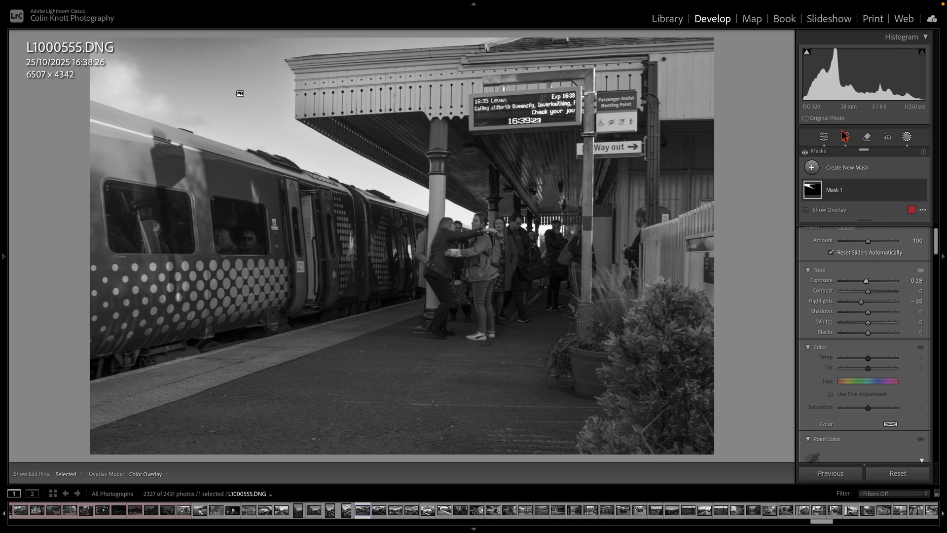
- Set the whole photo's Contrast to +13
{"action": "left_click", "coordinate": [823, 137]}
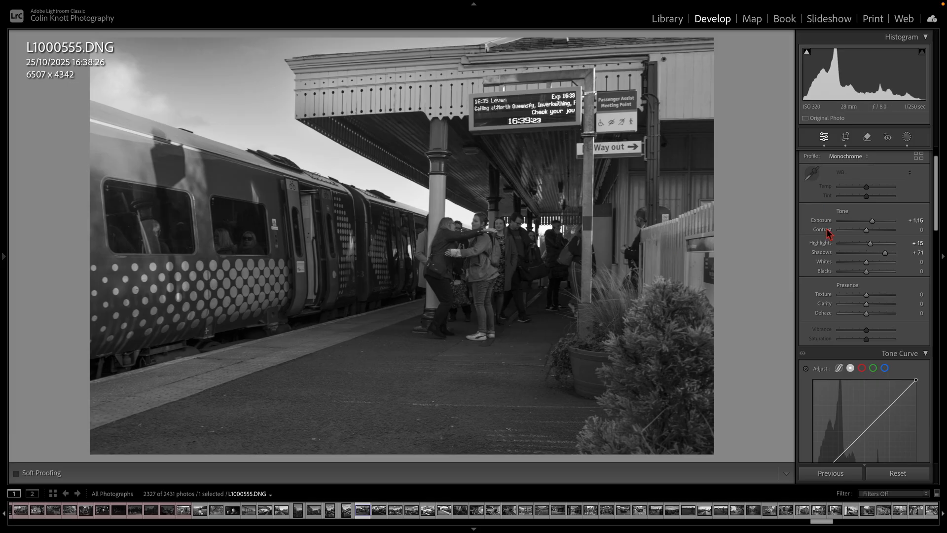
{"action": "left_click_drag", "start_coordinate": [866, 230], "coordinate": [870, 230]}
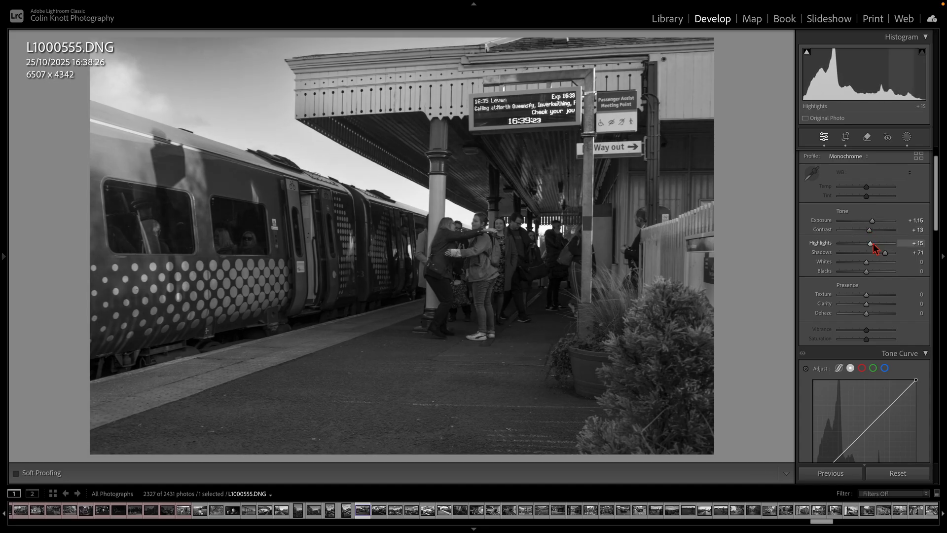
{"action": "left_click", "coordinate": [906, 138]}
{"action": "left_click", "coordinate": [811, 167]}
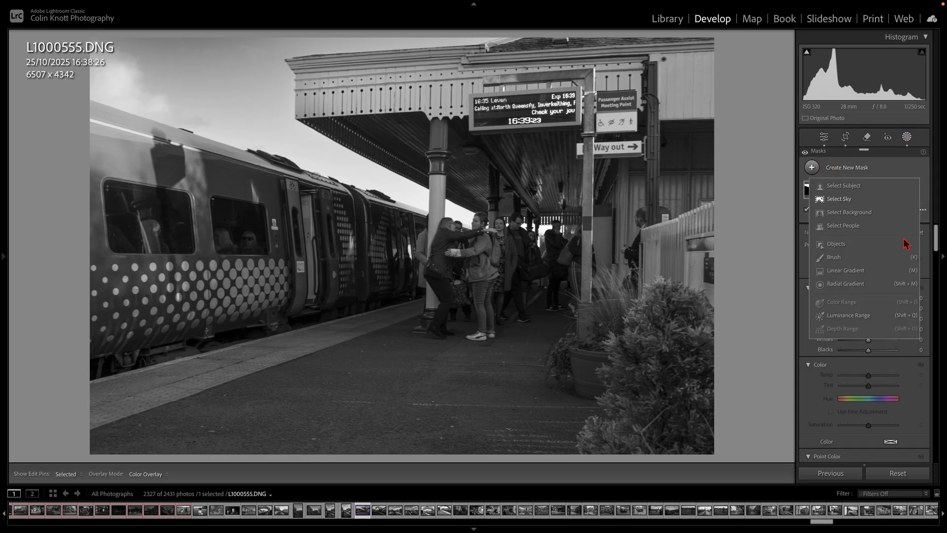
{"action": "left_click", "coordinate": [844, 226]}
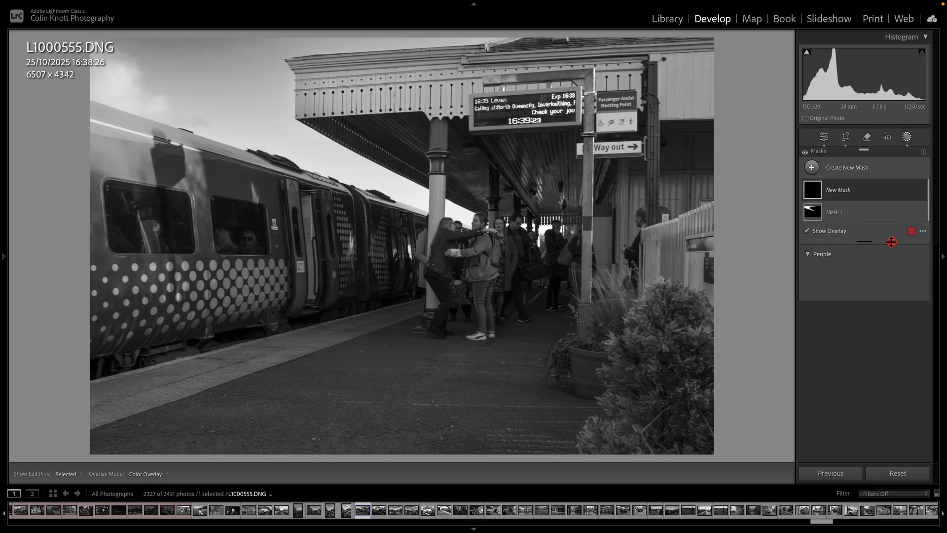
{"action": "left_click", "coordinate": [824, 138]}
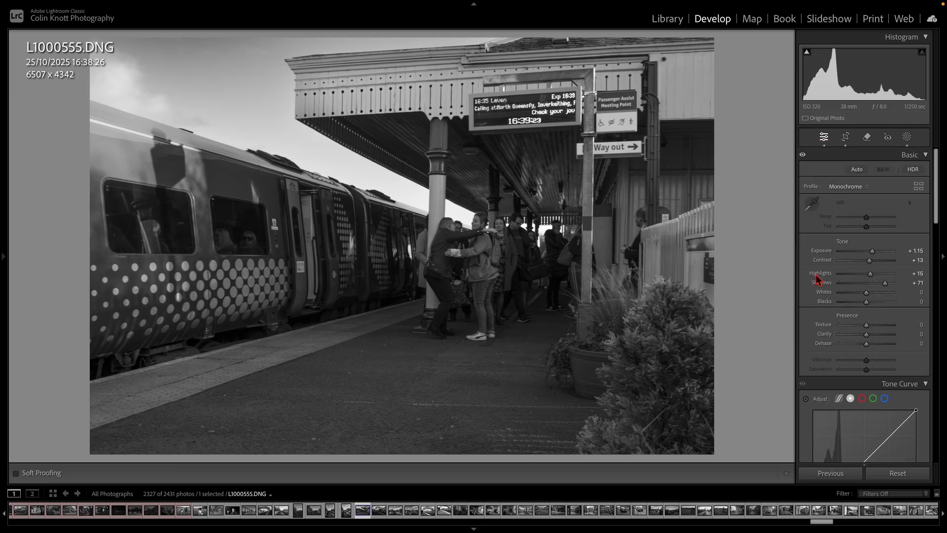
- Add a brush mask with a brush size of 4.0 and paint over the upper body of the dark-clothed person in the embracing couple
{"action": "left_click", "coordinate": [907, 138]}
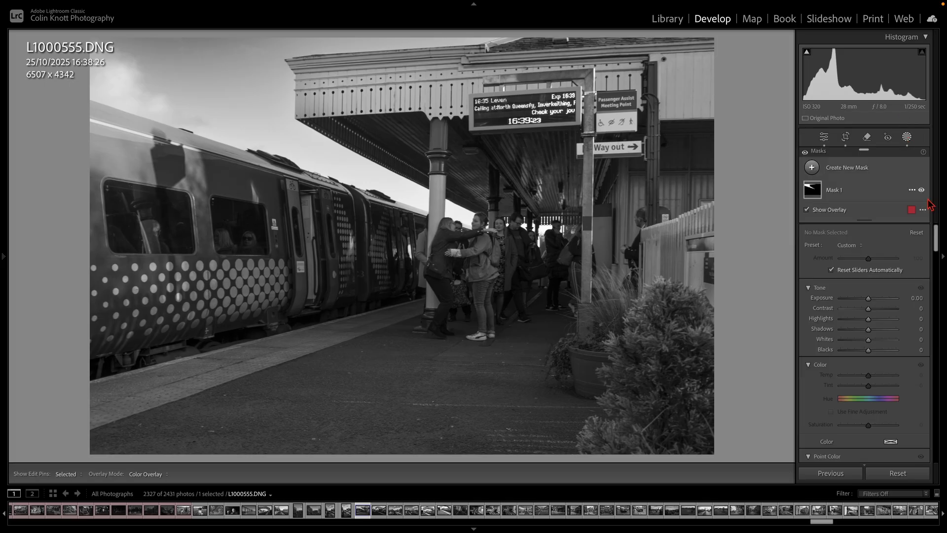
{"action": "left_click", "coordinate": [835, 170]}
{"action": "left_click", "coordinate": [836, 258]}
{"action": "key", "text": "bracketleft"}
{"action": "key", "text": "bracketleft"}
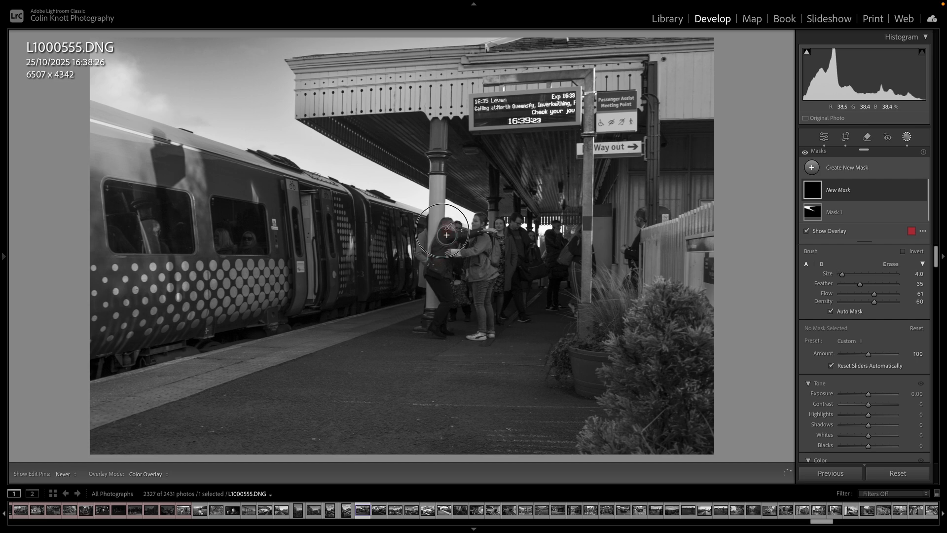
{"action": "mouse_move", "coordinate": [441, 232]}
{"action": "left_mouse_down"}
{"action": "mouse_move", "coordinate": [437, 254]}
{"action": "mouse_move", "coordinate": [452, 228]}
{"action": "mouse_move", "coordinate": [479, 235]}
{"action": "mouse_move", "coordinate": [439, 249]}
{"action": "left_mouse_up"}
- Set the brush Feather to 46 and Size to 6.0, and extend the mask over the whole couple and the person beside them
{"action": "left_click_drag", "start_coordinate": [863, 290], "coordinate": [866, 286]}
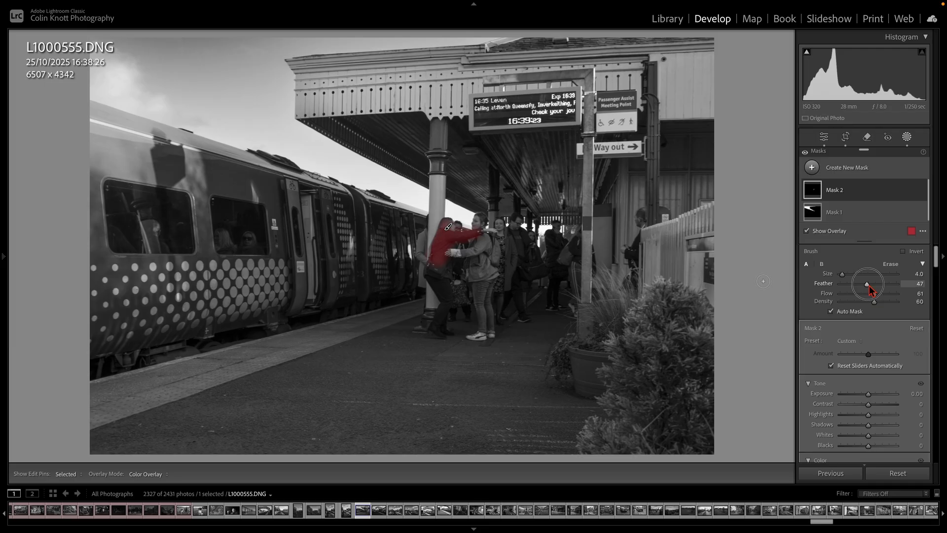
{"action": "key", "text": "bracketright"}
{"action": "mouse_move", "coordinate": [481, 228]}
{"action": "left_mouse_down"}
{"action": "mouse_move", "coordinate": [488, 290]}
{"action": "mouse_move", "coordinate": [479, 317]}
{"action": "mouse_move", "coordinate": [458, 228]}
{"action": "mouse_move", "coordinate": [452, 292]}
{"action": "mouse_move", "coordinate": [442, 225]}
{"action": "mouse_move", "coordinate": [438, 339]}
{"action": "mouse_move", "coordinate": [452, 300]}
{"action": "mouse_move", "coordinate": [432, 323]}
{"action": "mouse_move", "coordinate": [433, 291]}
{"action": "mouse_move", "coordinate": [432, 302]}
{"action": "mouse_move", "coordinate": [467, 244]}
{"action": "mouse_move", "coordinate": [464, 264]}
{"action": "mouse_move", "coordinate": [477, 260]}
{"action": "mouse_move", "coordinate": [499, 243]}
{"action": "mouse_move", "coordinate": [501, 226]}
{"action": "mouse_move", "coordinate": [499, 313]}
{"action": "mouse_move", "coordinate": [501, 226]}
{"action": "mouse_move", "coordinate": [473, 241]}
{"action": "mouse_move", "coordinate": [458, 226]}
{"action": "left_mouse_up"}
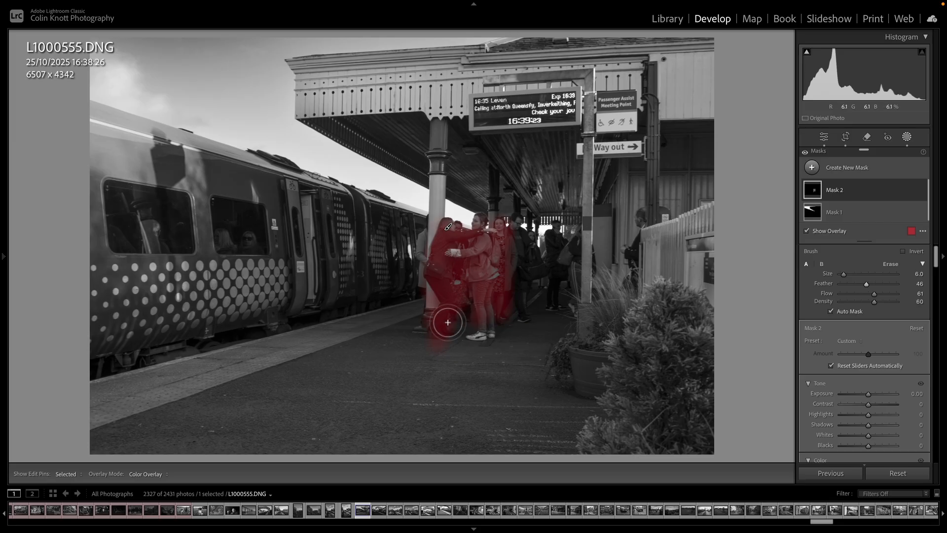
{"action": "key", "text": "h"}
{"action": "key", "text": "h"}
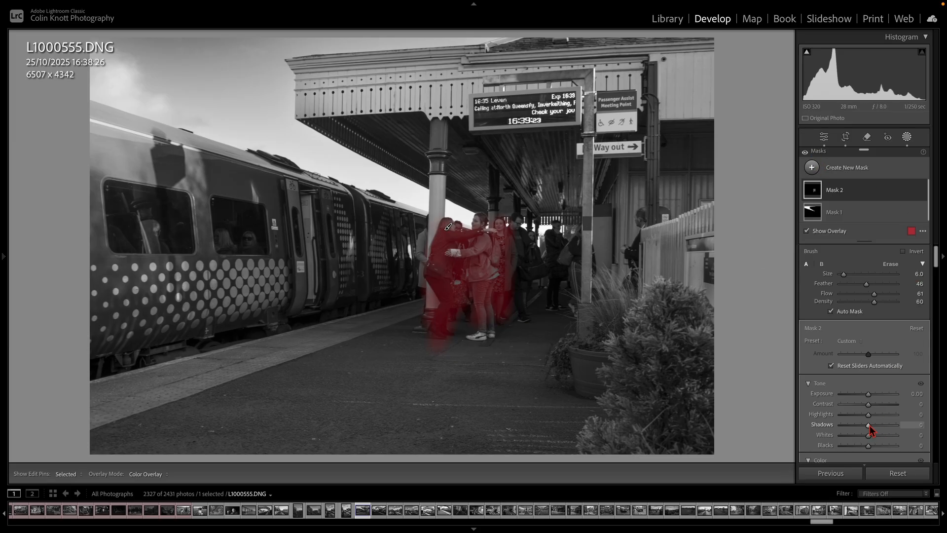
- Brighten the brushed people with Exposure 0.42, Contrast 14, Shadows 21, Whites 58 and Blacks 4
{"action": "left_click_drag", "start_coordinate": [869, 429], "coordinate": [873, 426]}
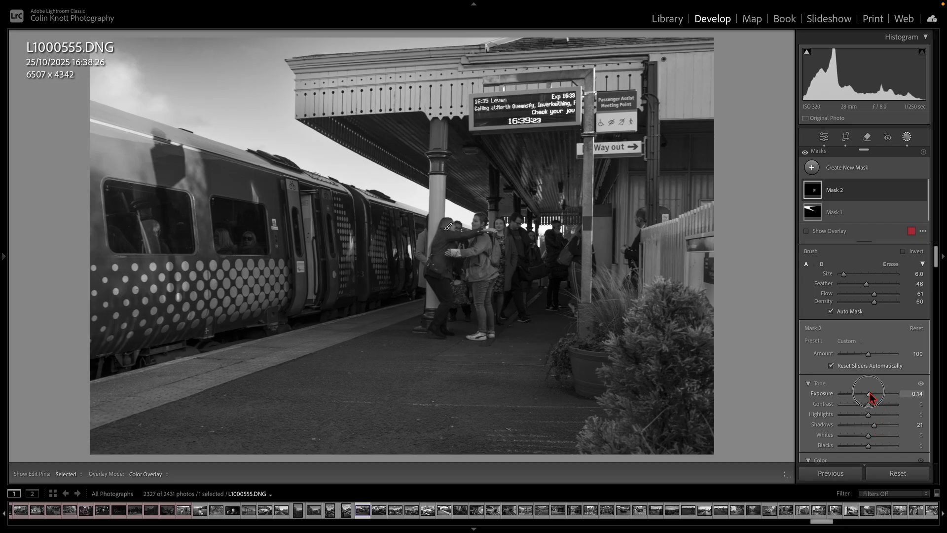
{"action": "left_click_drag", "start_coordinate": [869, 393], "coordinate": [872, 393]}
{"action": "scroll", "coordinate": [871, 400], "scroll_direction": "down", "scroll_amount": 1}
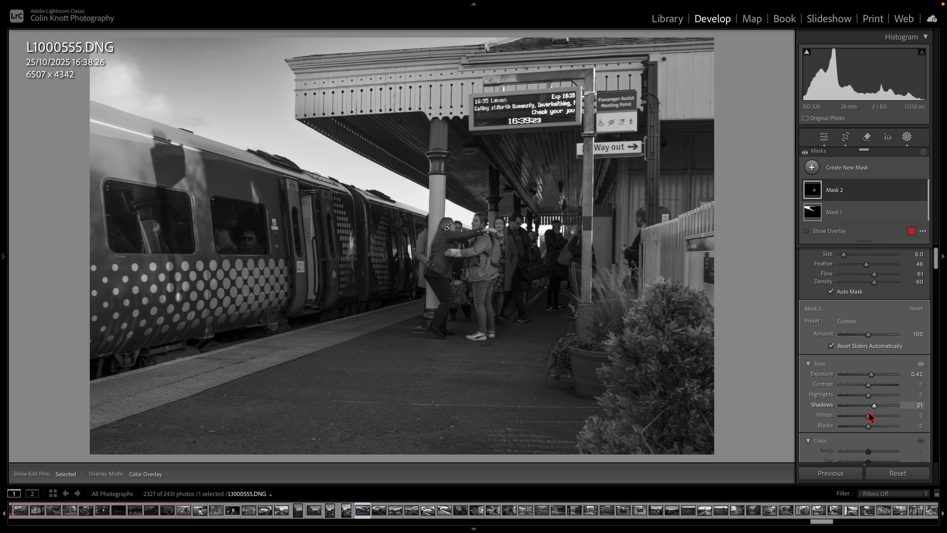
{"action": "mouse_move", "coordinate": [872, 421]}
{"action": "left_mouse_down"}
{"action": "mouse_move", "coordinate": [907, 422]}
{"action": "mouse_move", "coordinate": [832, 417]}
{"action": "mouse_move", "coordinate": [908, 421]}
{"action": "mouse_move", "coordinate": [884, 419]}
{"action": "left_mouse_up"}
{"action": "left_click_drag", "start_coordinate": [871, 389], "coordinate": [870, 432]}
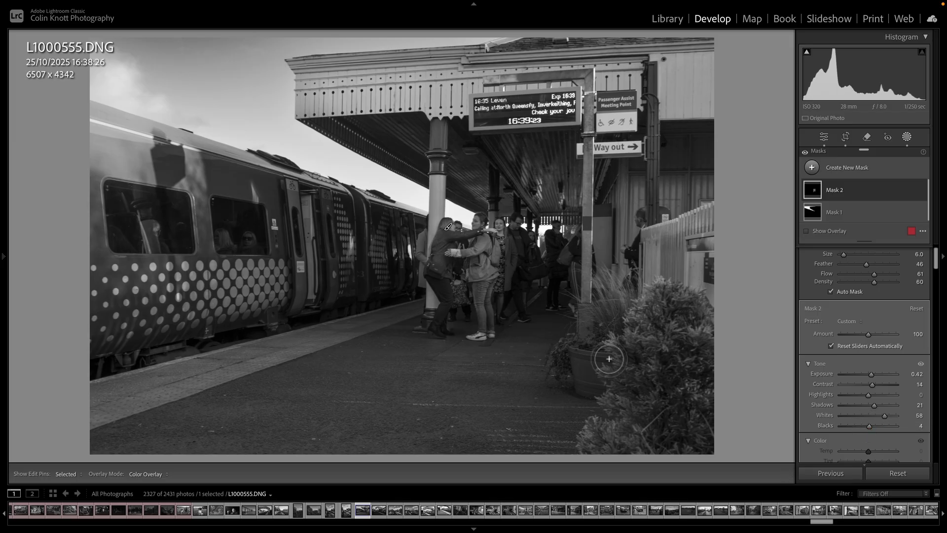
- Enlarge the brush to size 10.0 and extend the couple's mask over the passengers seen through the train's second window
{"action": "scroll", "coordinate": [252, 247], "scroll_direction": "up", "scroll_amount": 4}
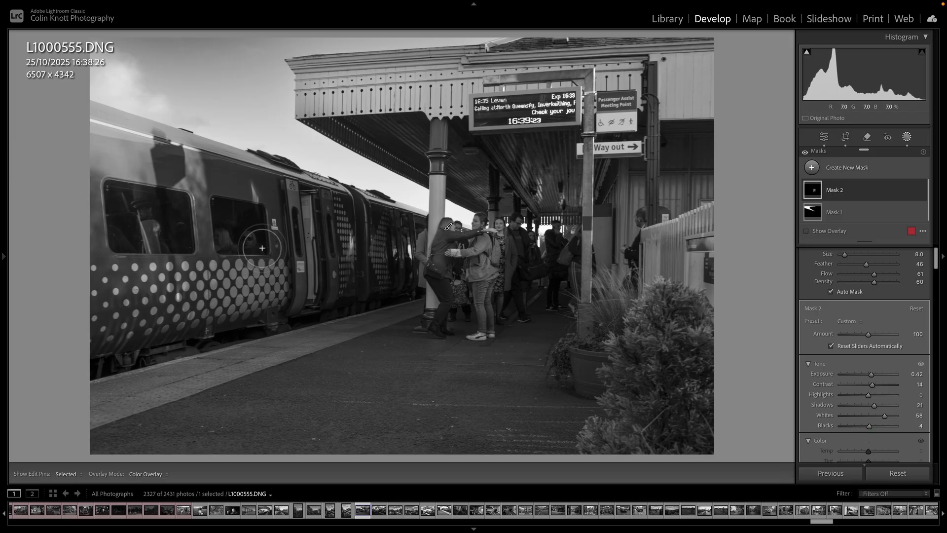
{"action": "key", "text": "h"}
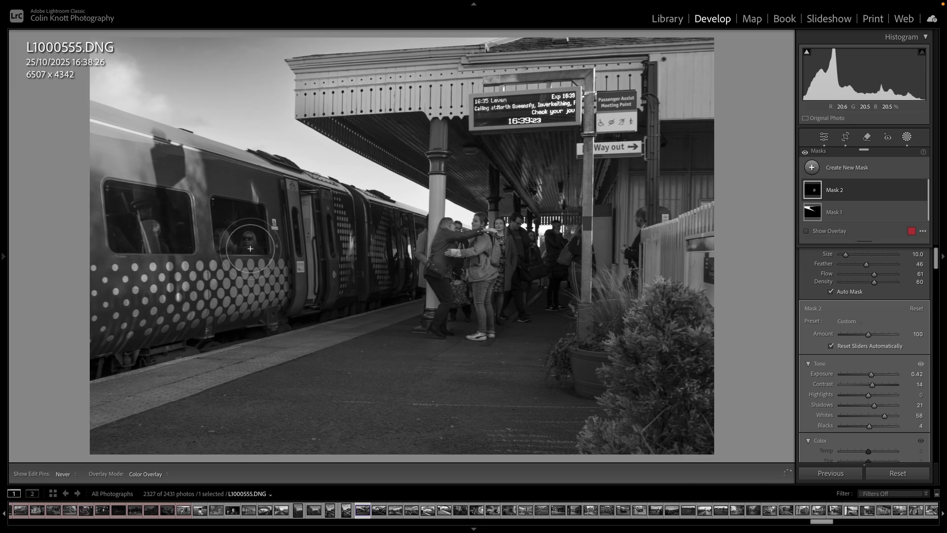
{"action": "left_click_drag", "start_coordinate": [239, 234], "coordinate": [277, 237]}
- Set the brush size to 13.0 and extend the same mask along the pale platform edge beside the train
{"action": "scroll", "coordinate": [399, 284], "scroll_direction": "up", "scroll_amount": 3}
{"action": "key", "text": "h"}
{"action": "key", "text": "h"}
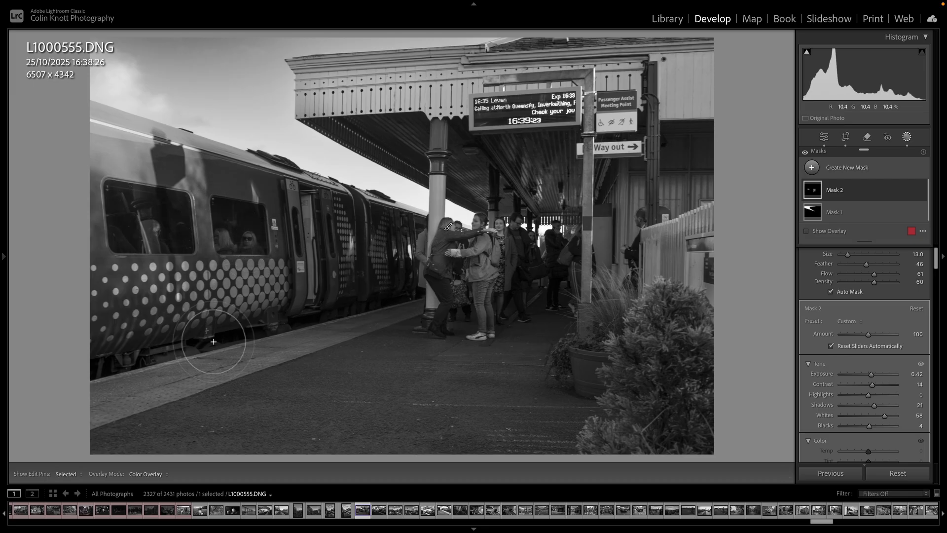
{"action": "left_click_drag", "start_coordinate": [113, 366], "coordinate": [243, 363]}
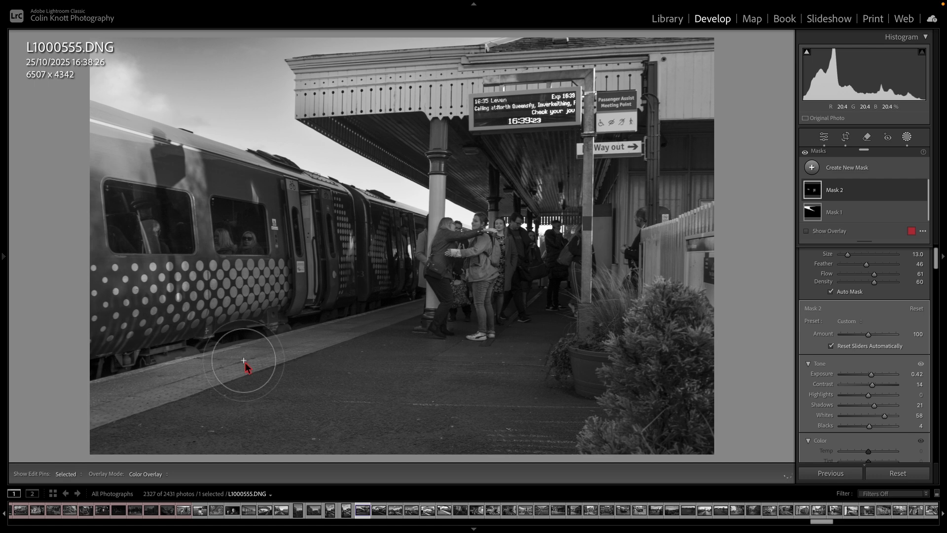
- Paint the platform floor and the potted bushes into the mask at brush size 20.0, and reduce the brush to 11.0
{"action": "scroll", "coordinate": [243, 361], "scroll_direction": "up", "scroll_amount": 7}
{"action": "key", "text": "h"}
{"action": "key", "text": "h"}
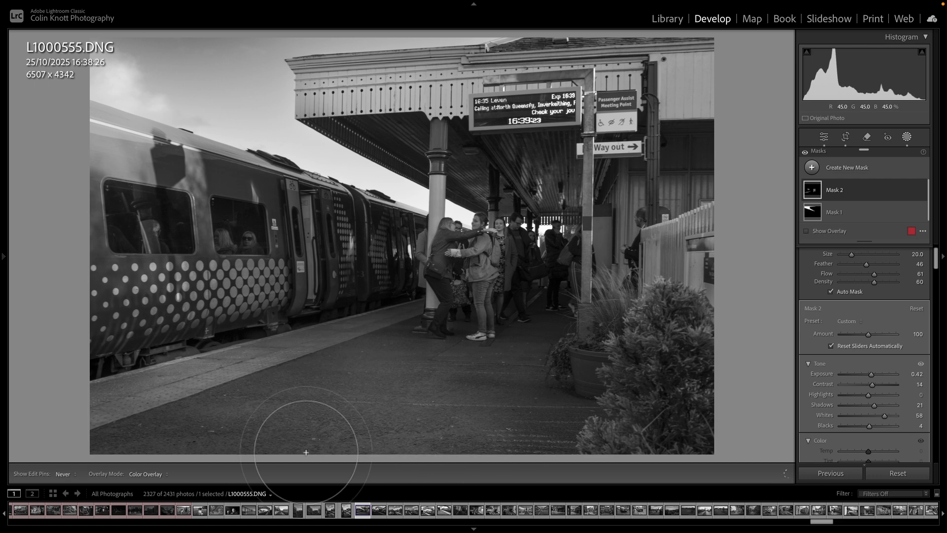
{"action": "key", "text": "h"}
{"action": "mouse_move", "coordinate": [668, 318]}
{"action": "left_mouse_down"}
{"action": "mouse_move", "coordinate": [645, 412]}
{"action": "mouse_move", "coordinate": [672, 332]}
{"action": "left_mouse_up"}
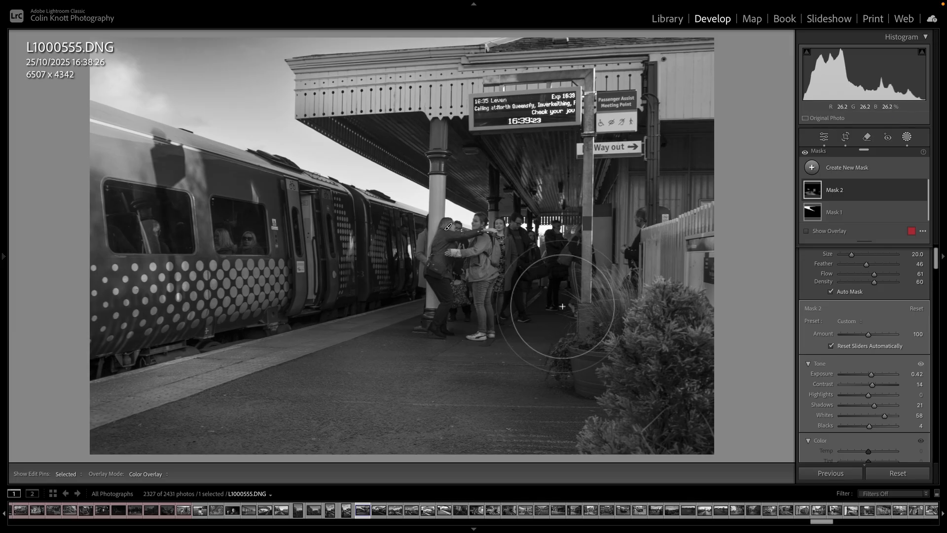
{"action": "scroll", "coordinate": [567, 313], "scroll_direction": "down", "scroll_amount": 2}
{"action": "scroll", "coordinate": [545, 348], "scroll_direction": "down", "scroll_amount": 3}
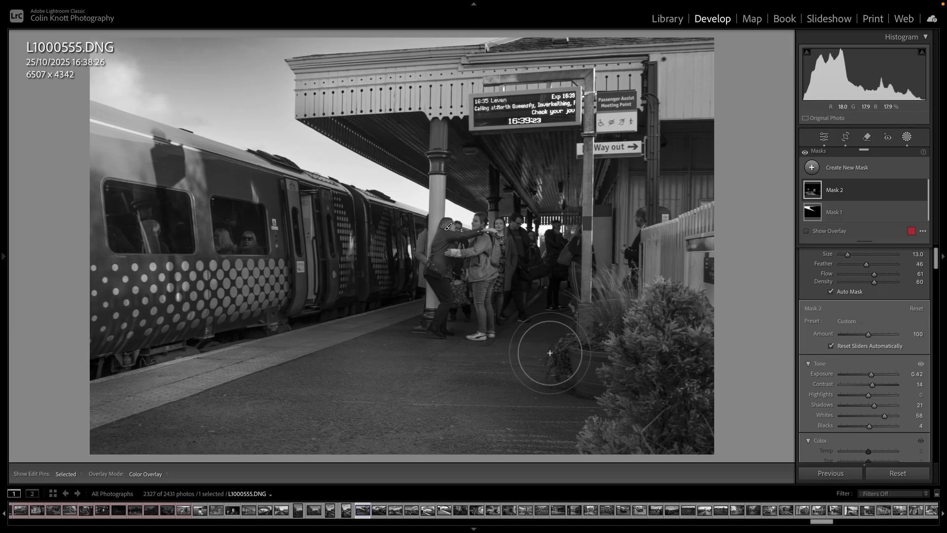
{"action": "scroll", "coordinate": [483, 249], "scroll_direction": "down", "scroll_amount": 1}
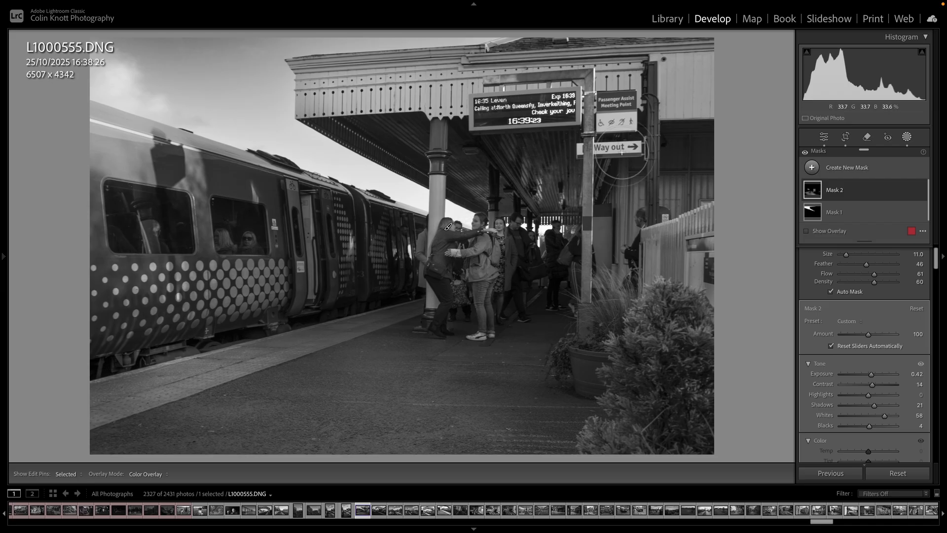
- Set the whole photo's Clarity to +41 and Highlights to -7
{"action": "left_click", "coordinate": [824, 138]}
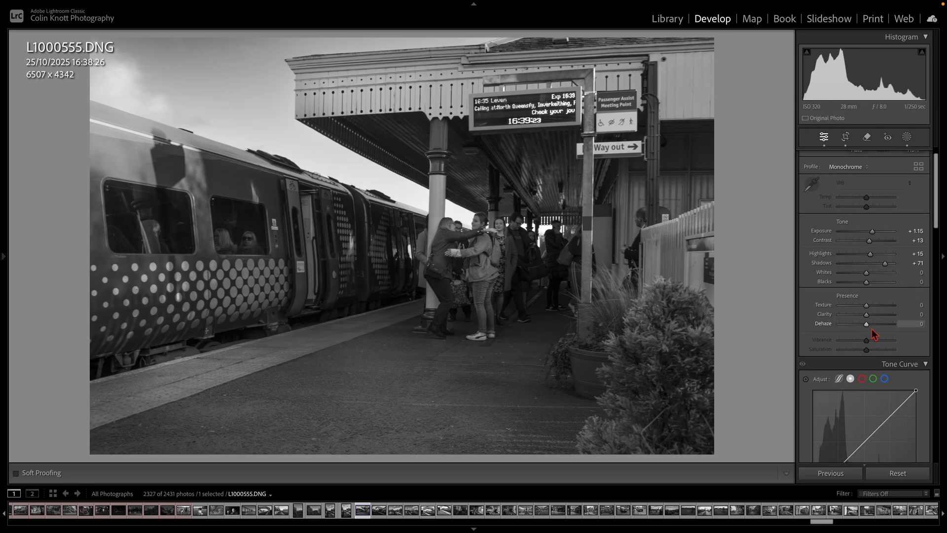
{"action": "mouse_move", "coordinate": [866, 314]}
{"action": "left_mouse_down"}
{"action": "mouse_move", "coordinate": [903, 322]}
{"action": "mouse_move", "coordinate": [878, 321]}
{"action": "left_mouse_up"}
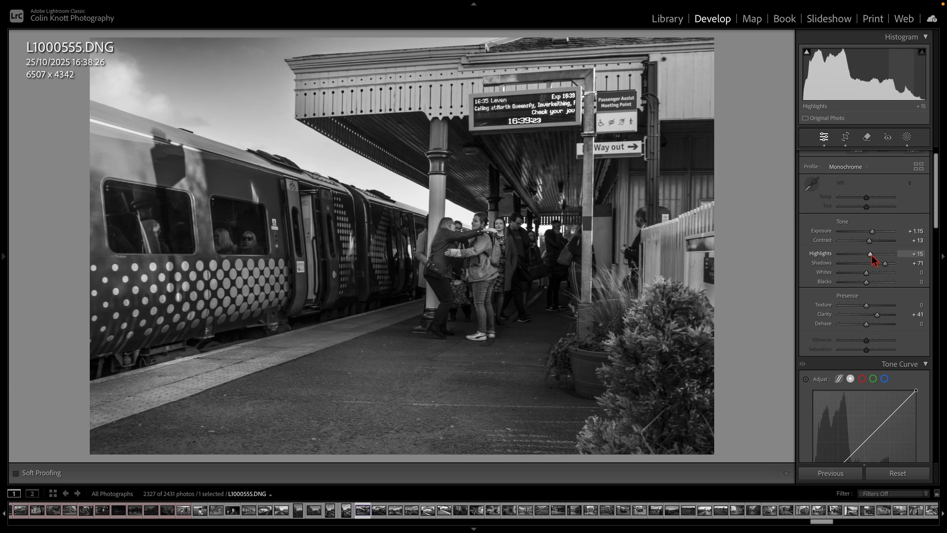
{"action": "mouse_move", "coordinate": [871, 255]}
{"action": "left_mouse_down"}
{"action": "mouse_move", "coordinate": [846, 256]}
{"action": "mouse_move", "coordinate": [865, 255]}
{"action": "left_mouse_up"}
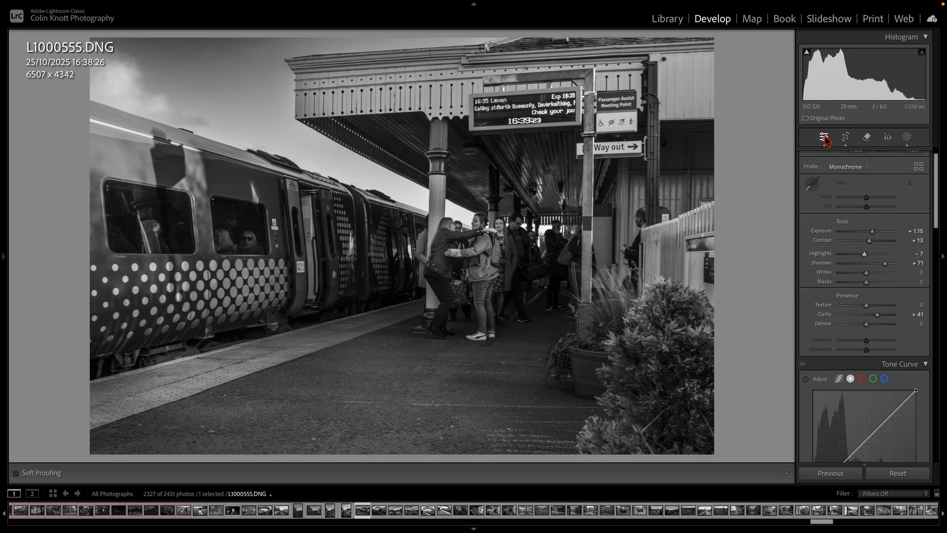
- Try the 009. SilverChrome Punch preset from the Jeff Ascough SilverChrome group on the photo, and undo it
{"action": "left_click", "coordinate": [824, 139]}
{"action": "mouse_move", "coordinate": [4, 257]}
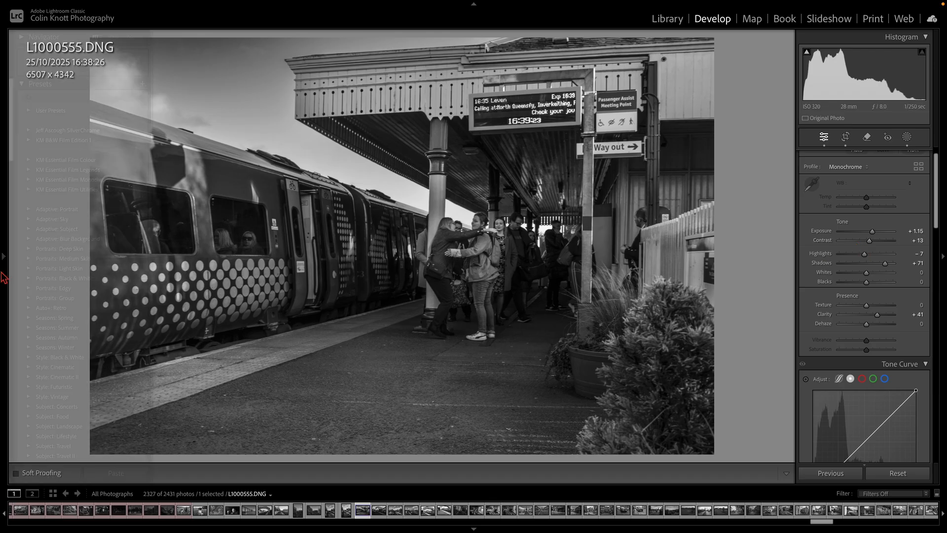
{"action": "left_click", "coordinate": [29, 130]}
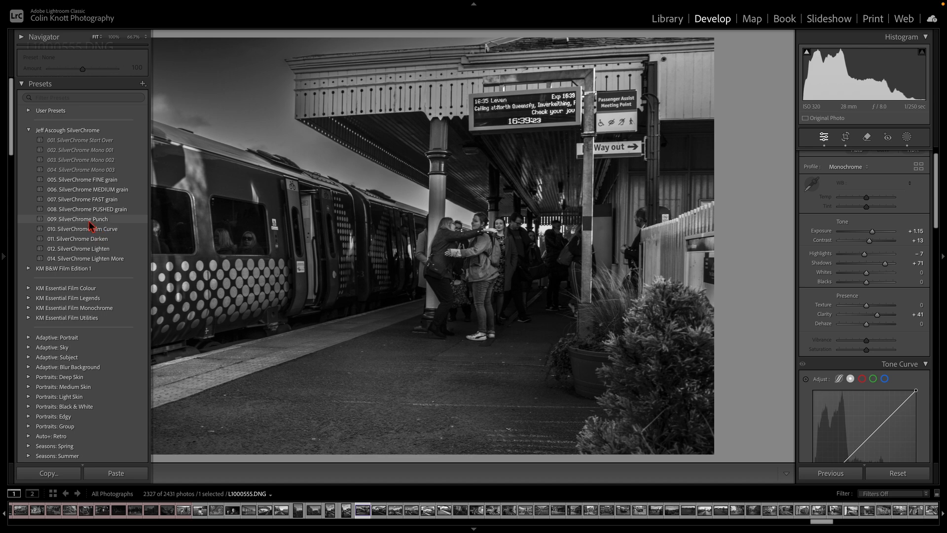
{"action": "left_click", "coordinate": [83, 219]}
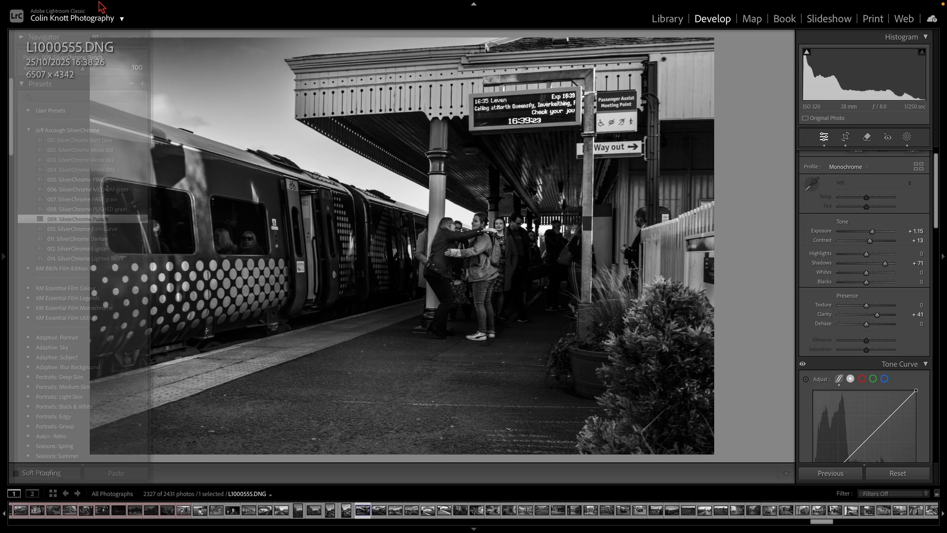
{"action": "left_click", "coordinate": [120, 5]}
{"action": "left_click", "coordinate": [141, 21]}
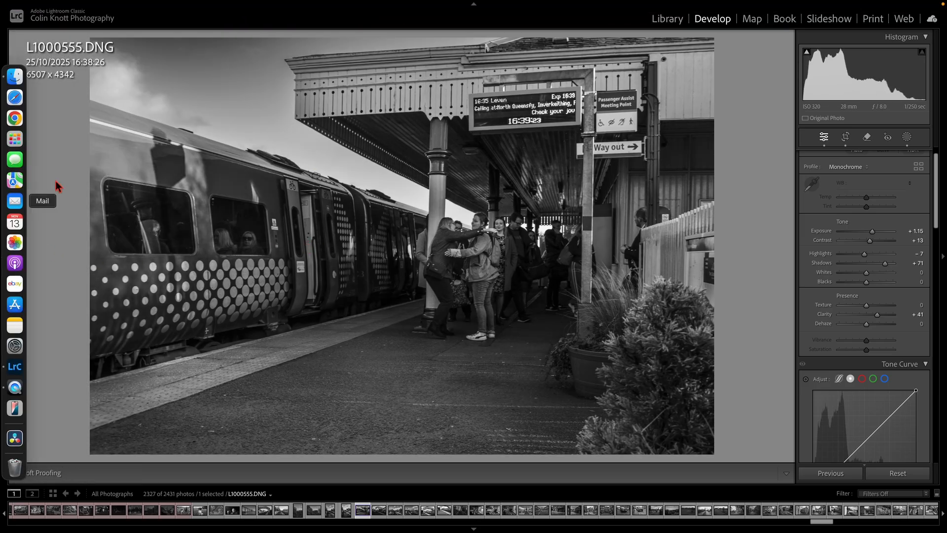
- Try the 008. SilverChrome PUSHED grain preset, and apply 006. SilverChrome MEDIUM grain to the photo instead
{"action": "mouse_move", "coordinate": [5, 247]}
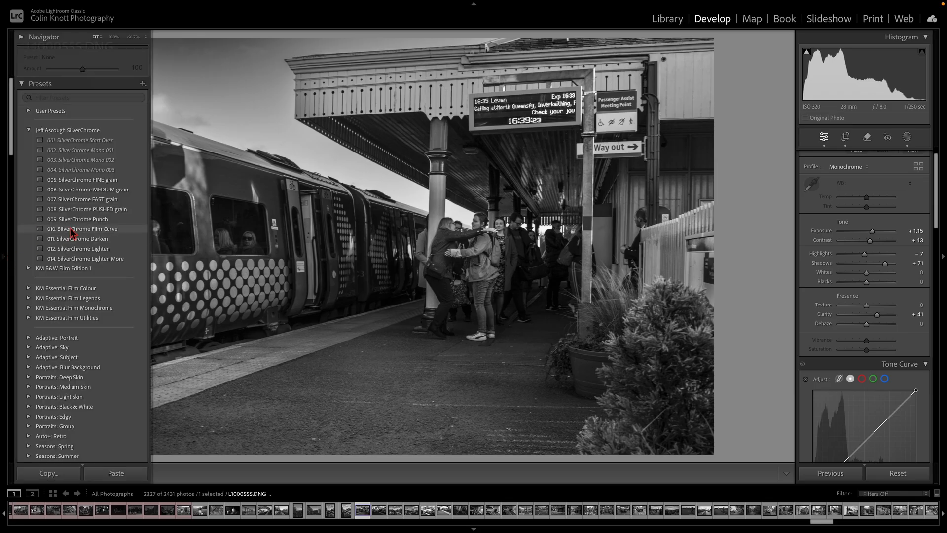
{"action": "left_click", "coordinate": [108, 212]}
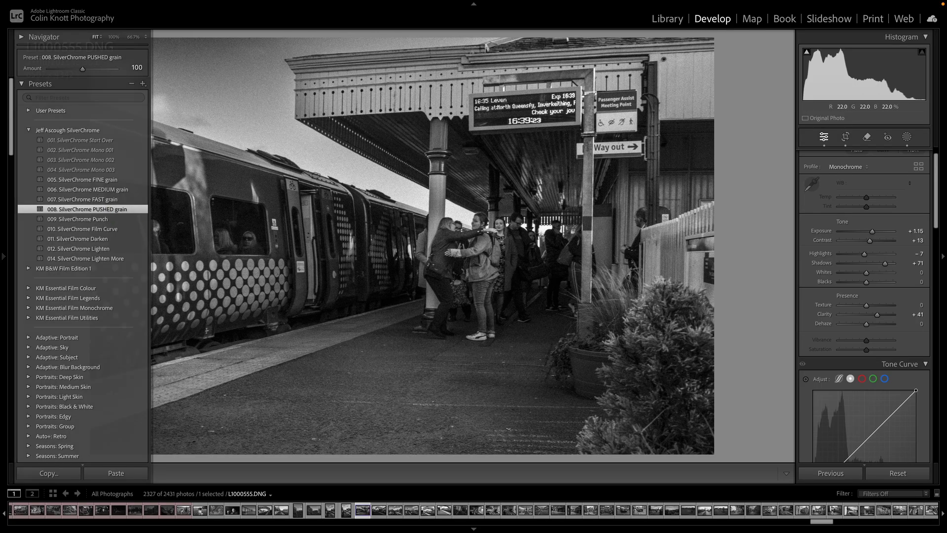
{"action": "mouse_move", "coordinate": [4, 237]}
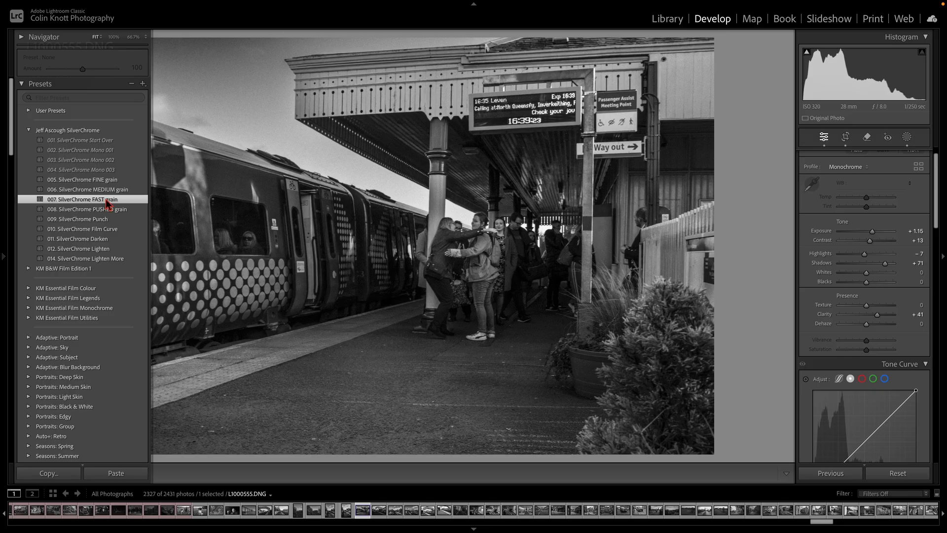
{"action": "left_click", "coordinate": [82, 191]}
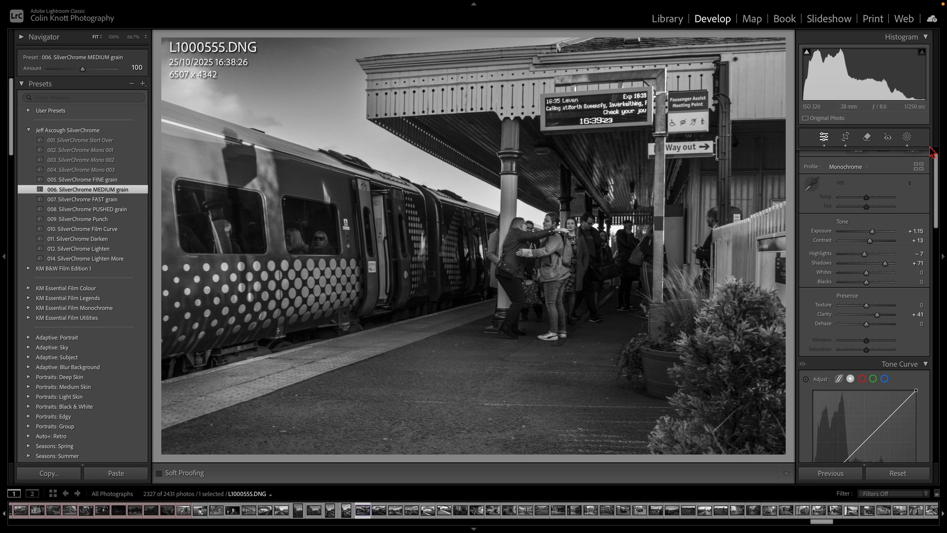
- Compare the photo with and without its Basic adjustments, leaving them switched on
{"action": "scroll", "coordinate": [842, 237], "scroll_direction": "up", "scroll_amount": 2}
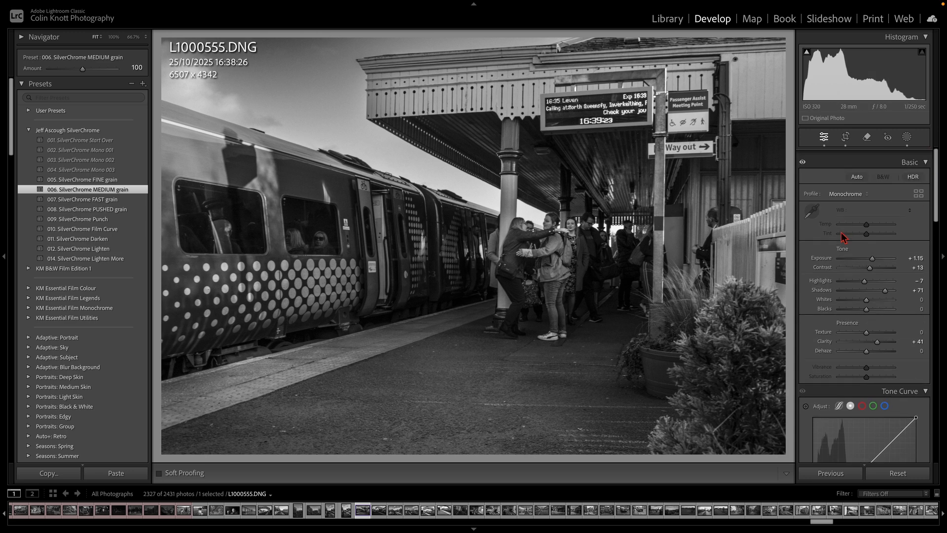
{"action": "left_click", "coordinate": [803, 156]}
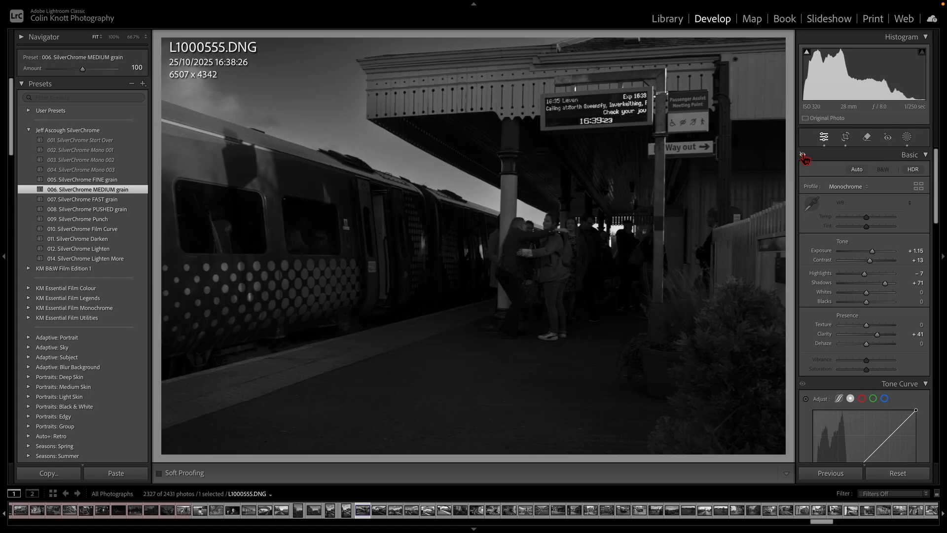
{"action": "left_click", "coordinate": [803, 156]}
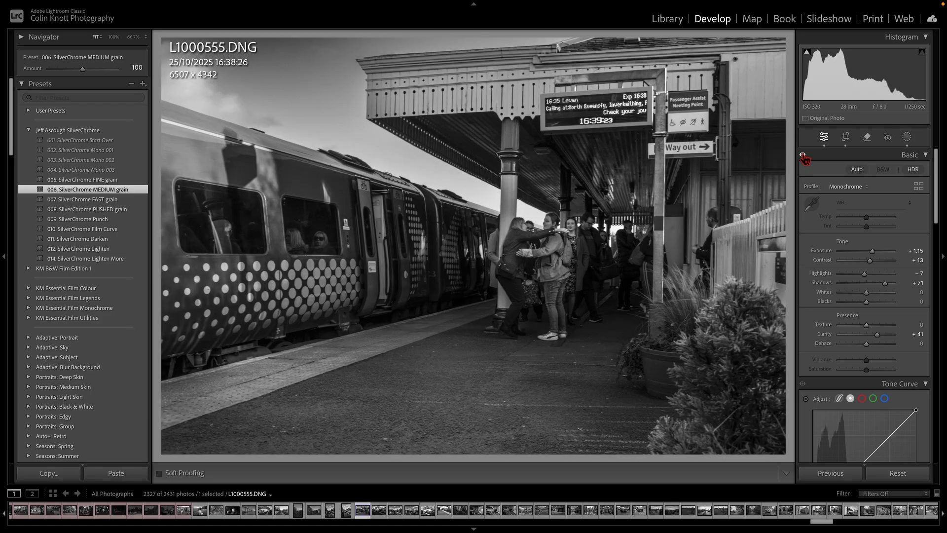
{"action": "left_click", "coordinate": [803, 156]}
{"action": "left_click", "coordinate": [804, 156]}
- Set the whole photo's Dehaze to +17
{"action": "scroll", "coordinate": [804, 158], "scroll_direction": "down", "scroll_amount": 1}
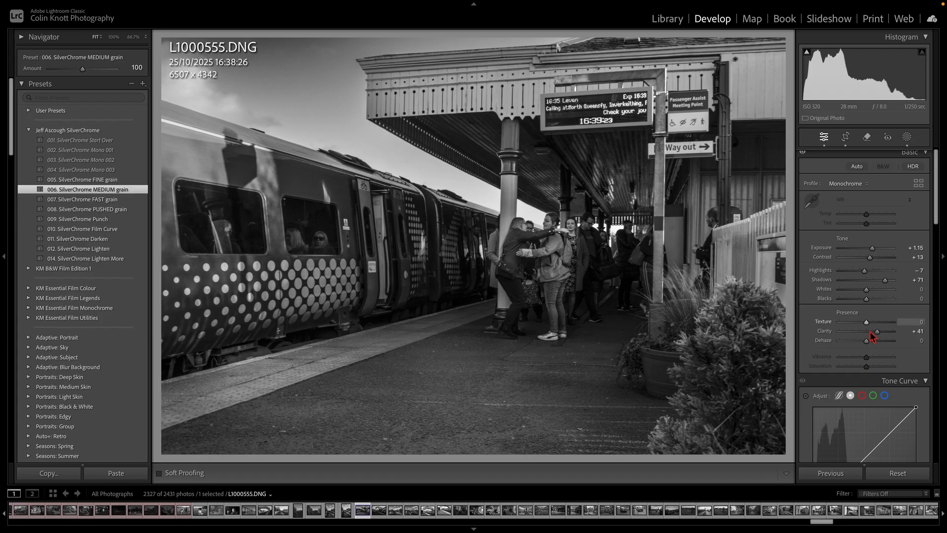
{"action": "left_click_drag", "start_coordinate": [866, 323], "coordinate": [870, 342]}
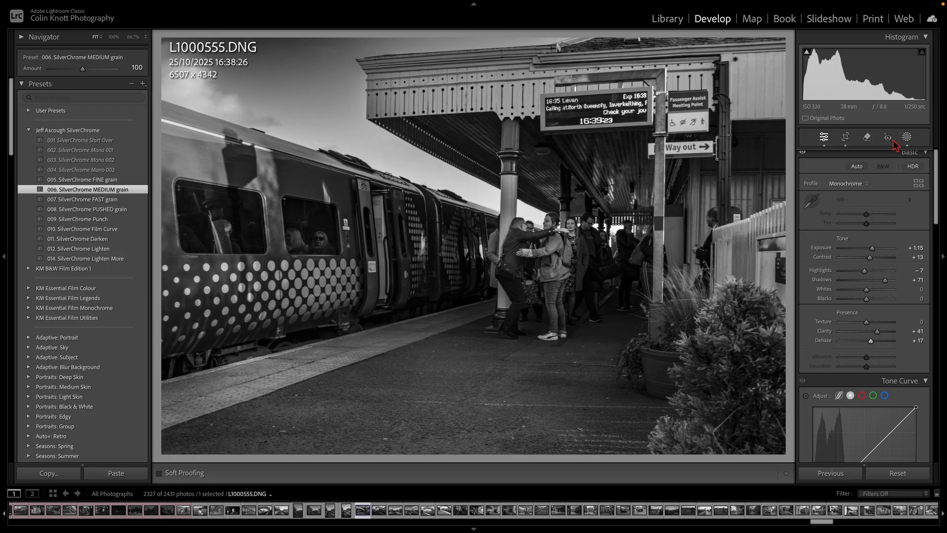
- Start a new brush mask with brush size 28.0, Exposure -0.26 and Shadows -32
{"action": "left_click", "coordinate": [909, 141]}
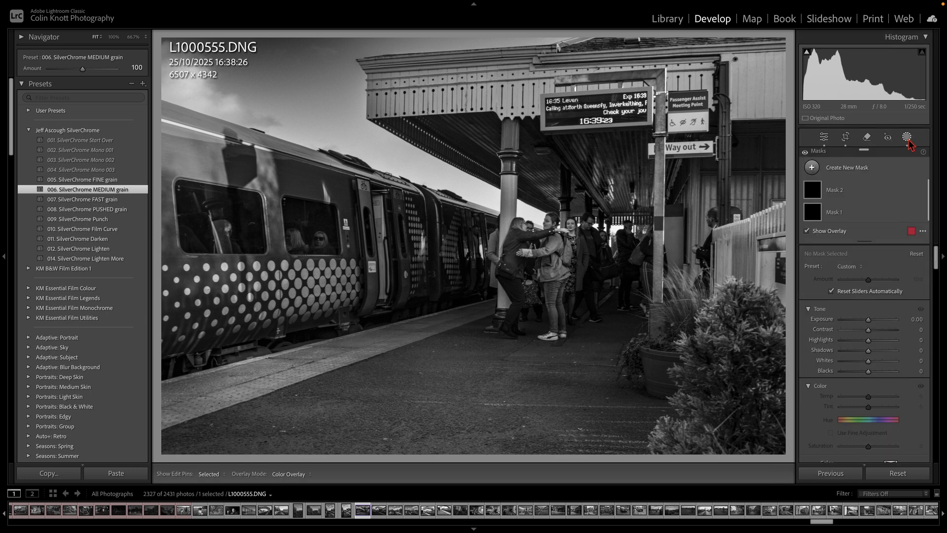
{"action": "key", "text": "k"}
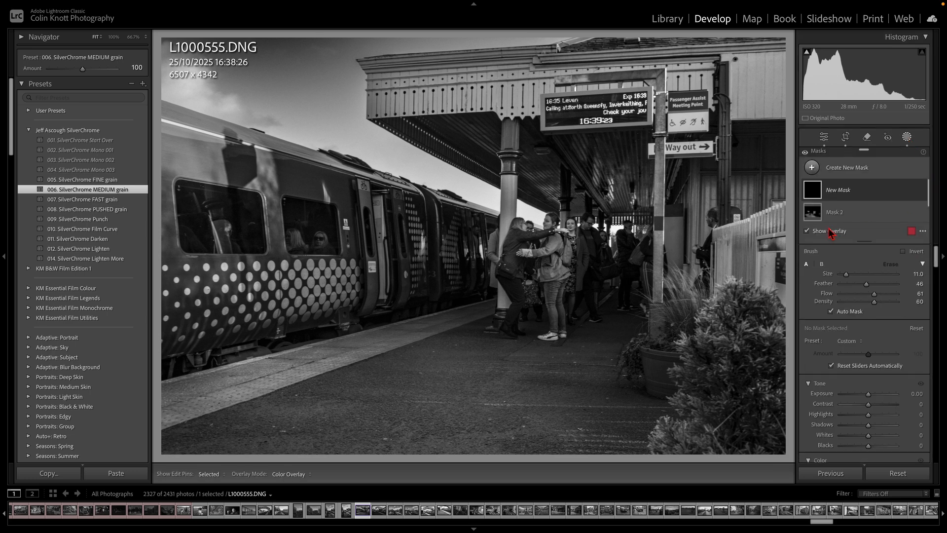
{"action": "scroll", "coordinate": [705, 321], "scroll_direction": "up", "scroll_amount": 5}
{"action": "left_click_drag", "start_coordinate": [869, 428], "coordinate": [859, 428]}
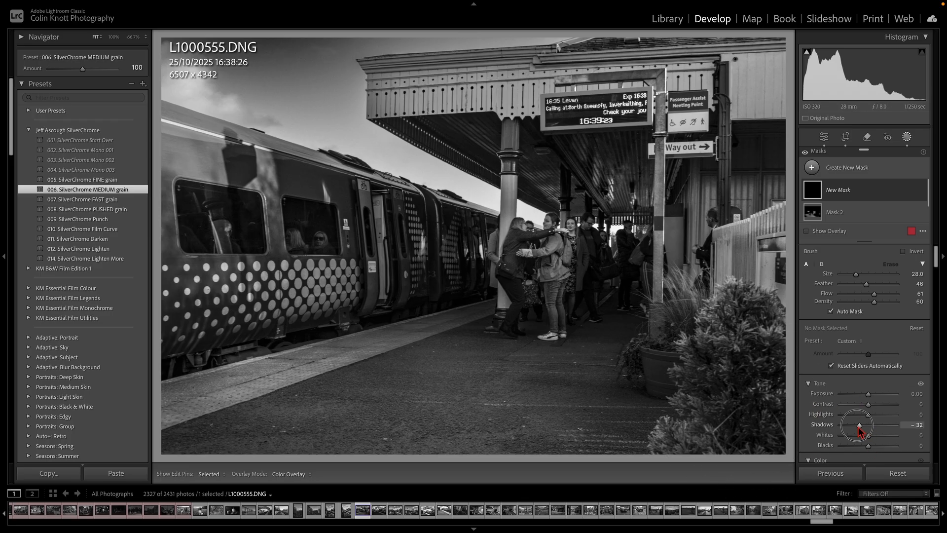
{"action": "left_click", "coordinate": [866, 394]}
{"action": "left_click_drag", "start_coordinate": [867, 394], "coordinate": [862, 394]}
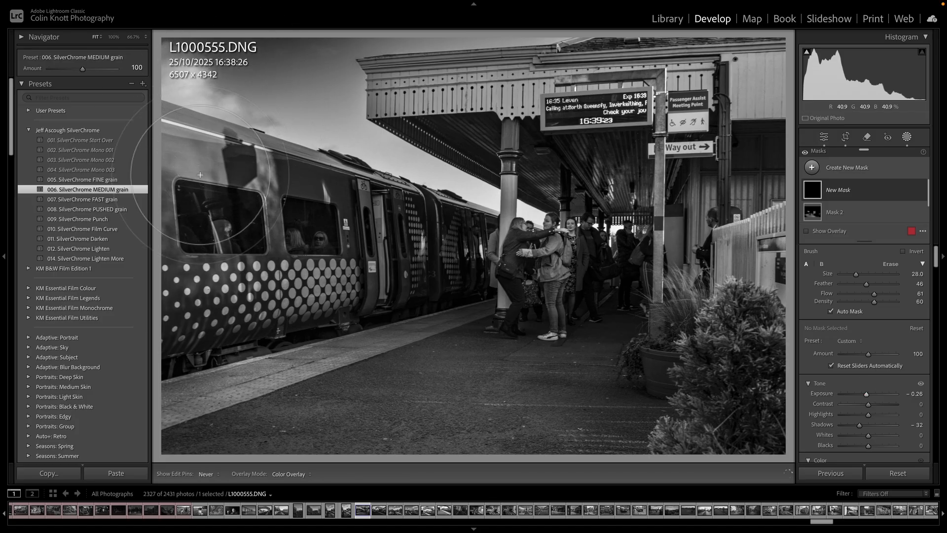
- Paint the darkening mask around the photo's outer edges, enlarging the brush to size 35.0
{"action": "left_click_drag", "start_coordinate": [235, 439], "coordinate": [237, 436]}
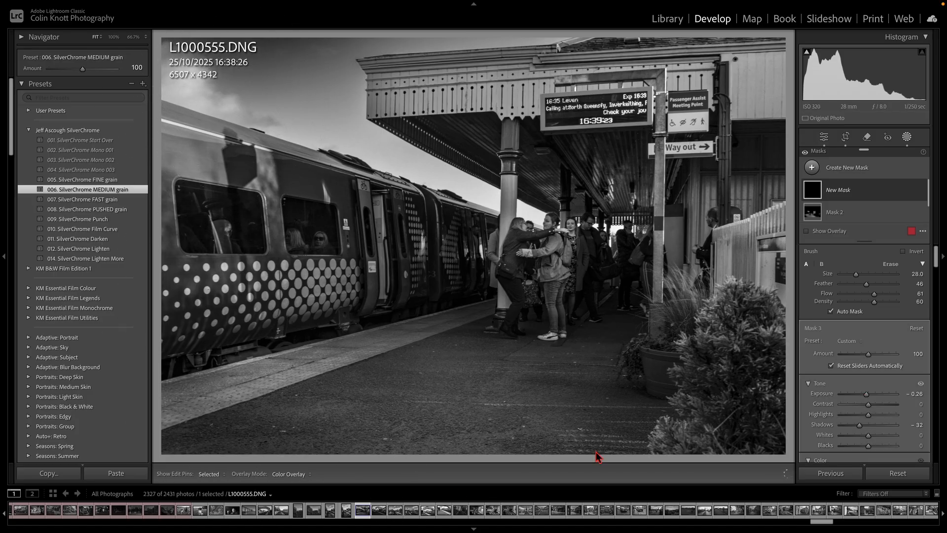
{"action": "scroll", "coordinate": [761, 140], "scroll_direction": "up", "scroll_amount": 3}
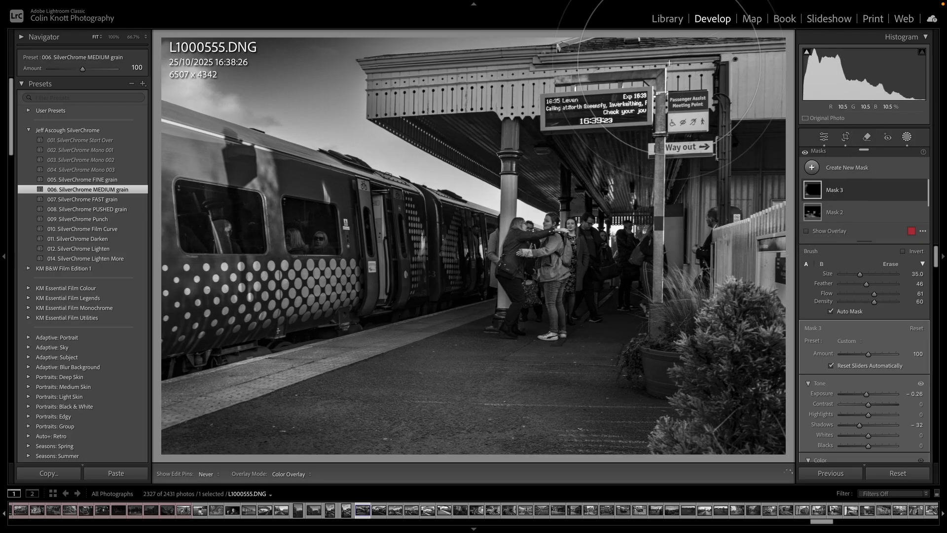
{"action": "key", "text": "h"}
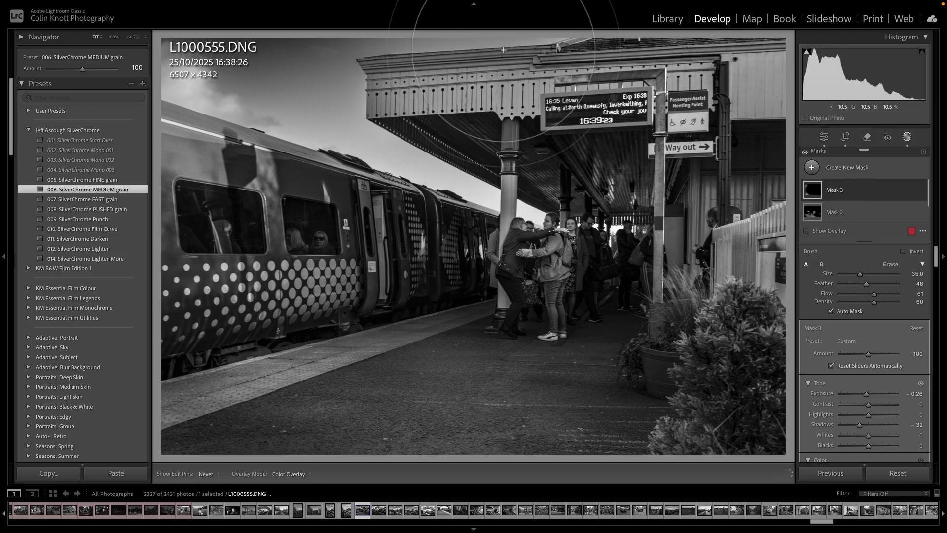
{"action": "key", "text": "h"}
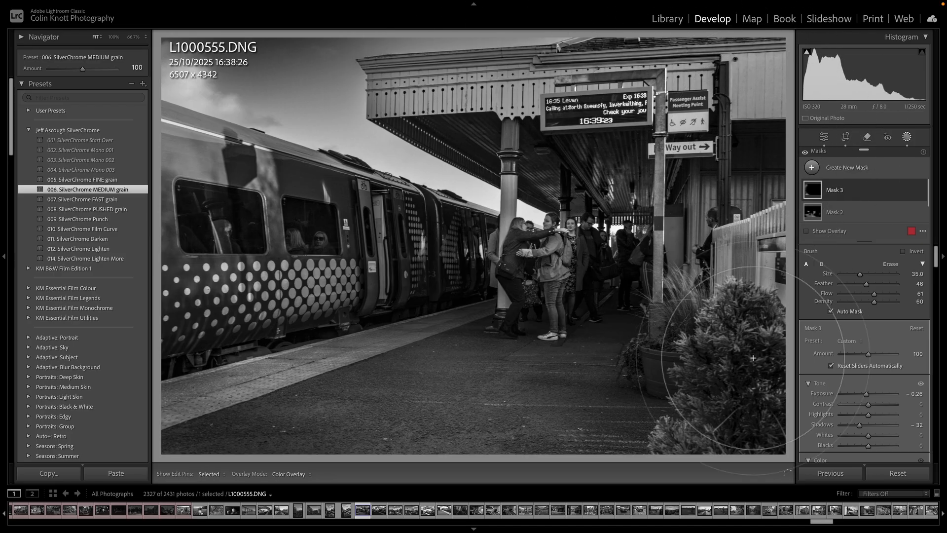
- Darken the edge mask to Exposure -0.59, Shadows -50 and Blacks -13, and return to the list of masks
{"action": "left_click_drag", "start_coordinate": [867, 394], "coordinate": [868, 450]}
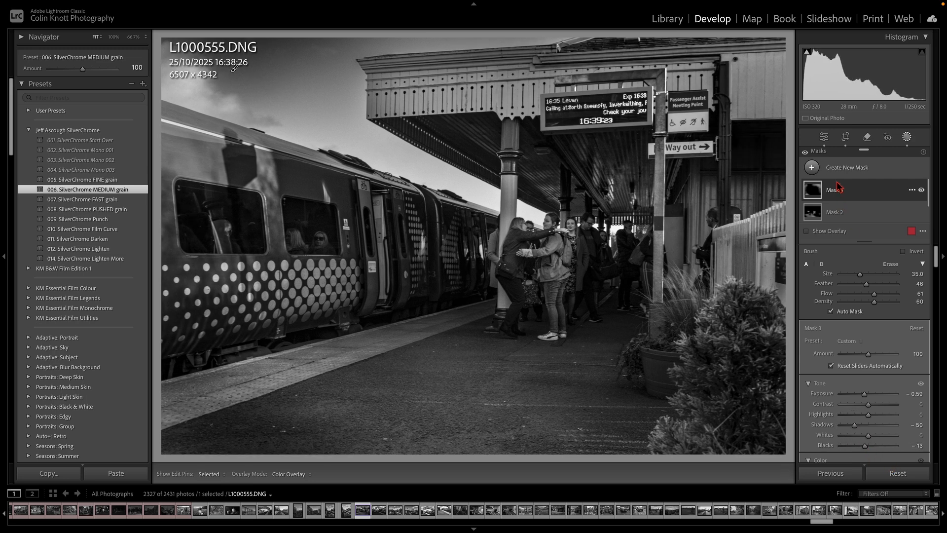
{"action": "left_click", "coordinate": [822, 138]}
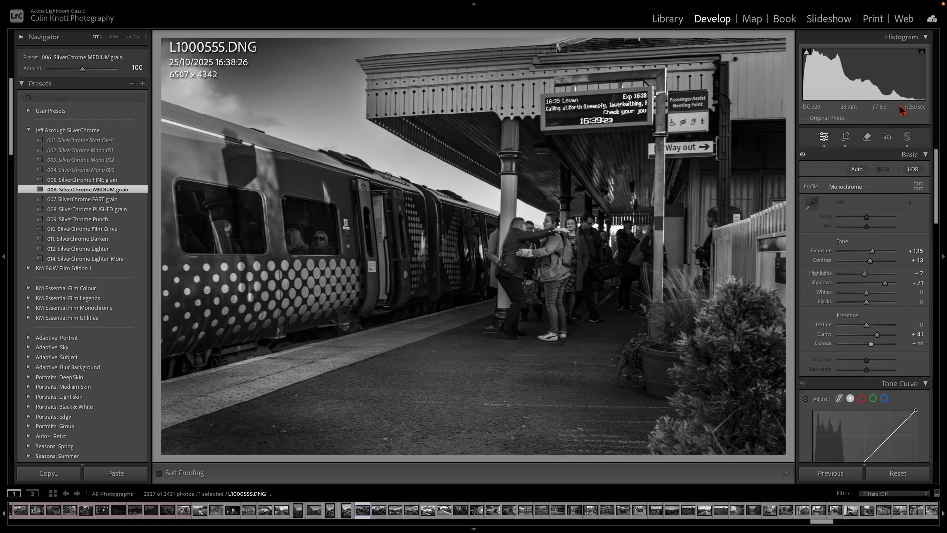
{"action": "left_click", "coordinate": [906, 138]}
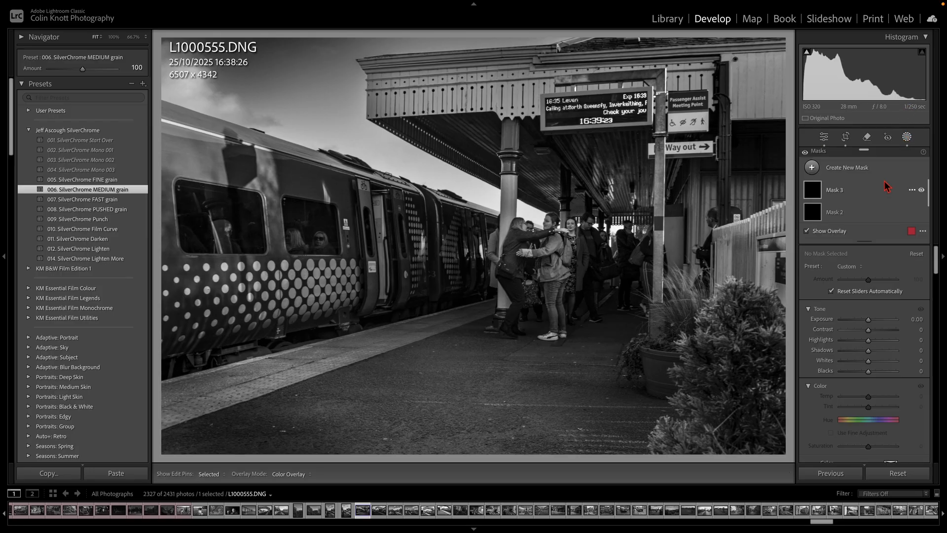
- Set the Highlights of the couple's brightening mask to 73 and reduce its brush size to 3.0
{"action": "left_click", "coordinate": [813, 217]}
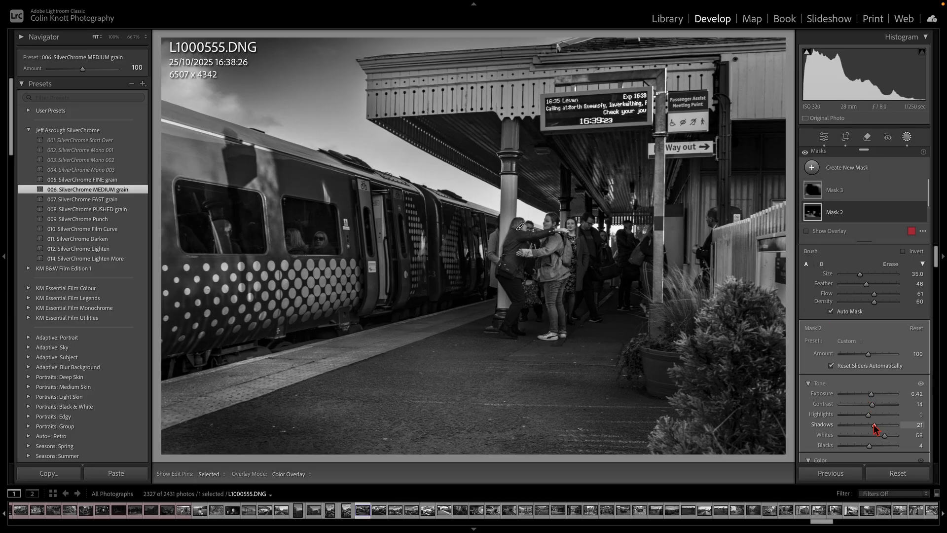
{"action": "mouse_move", "coordinate": [868, 414]}
{"action": "left_mouse_down"}
{"action": "mouse_move", "coordinate": [906, 419]}
{"action": "mouse_move", "coordinate": [888, 420]}
{"action": "left_mouse_up"}
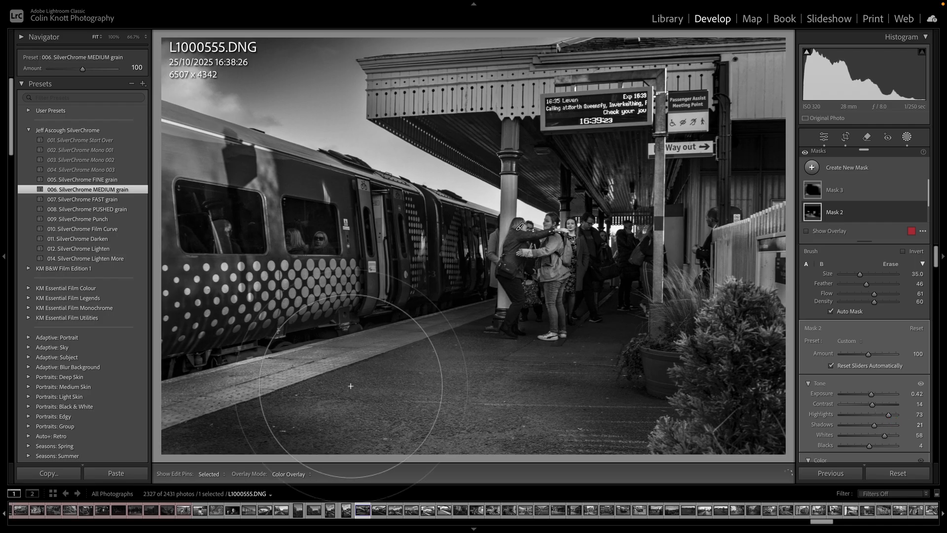
{"action": "scroll", "coordinate": [318, 234], "scroll_direction": "down", "scroll_amount": 6}
{"action": "scroll", "coordinate": [319, 233], "scroll_direction": "down", "scroll_amount": 10}
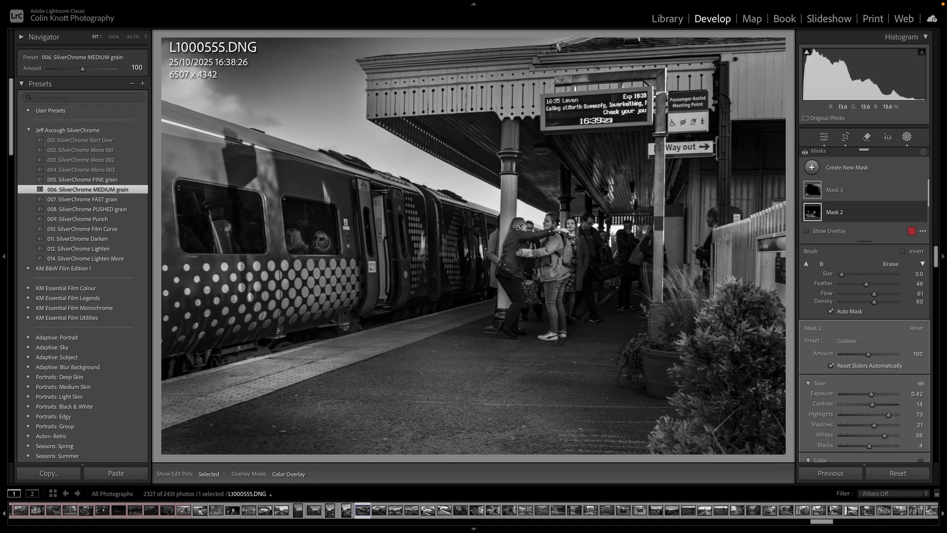
- Toggle the edit pins off and on to examine the train window passengers and the couple without the marker covering them
{"action": "key", "text": "h"}
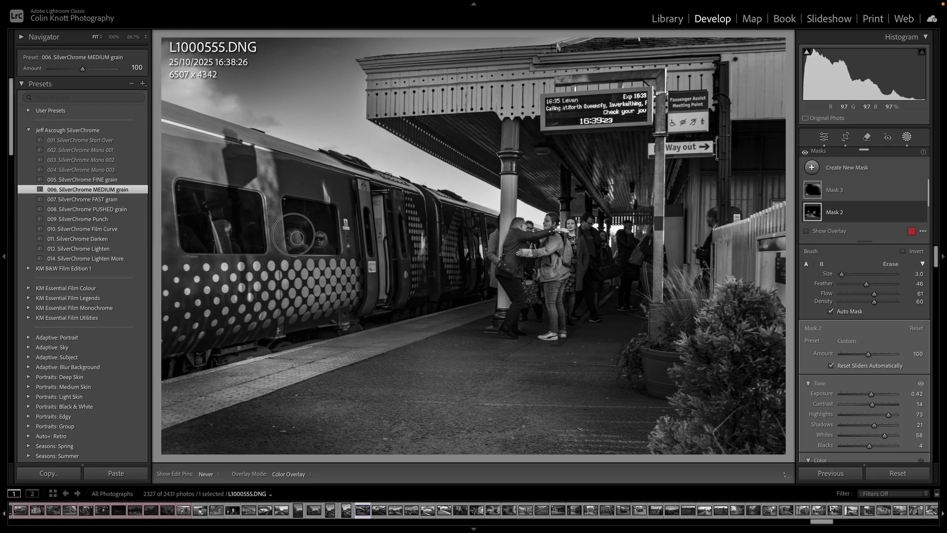
{"action": "key", "text": "h"}
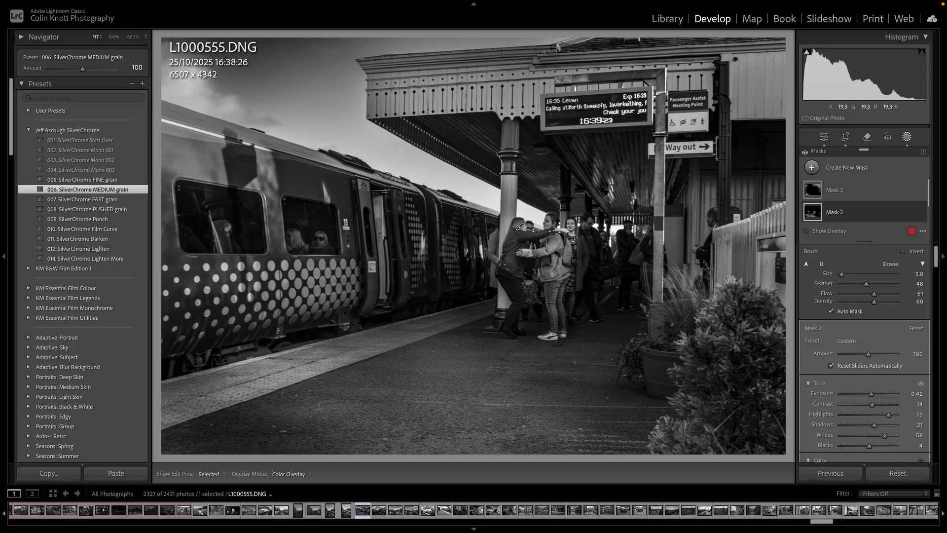
{"action": "key", "text": "h"}
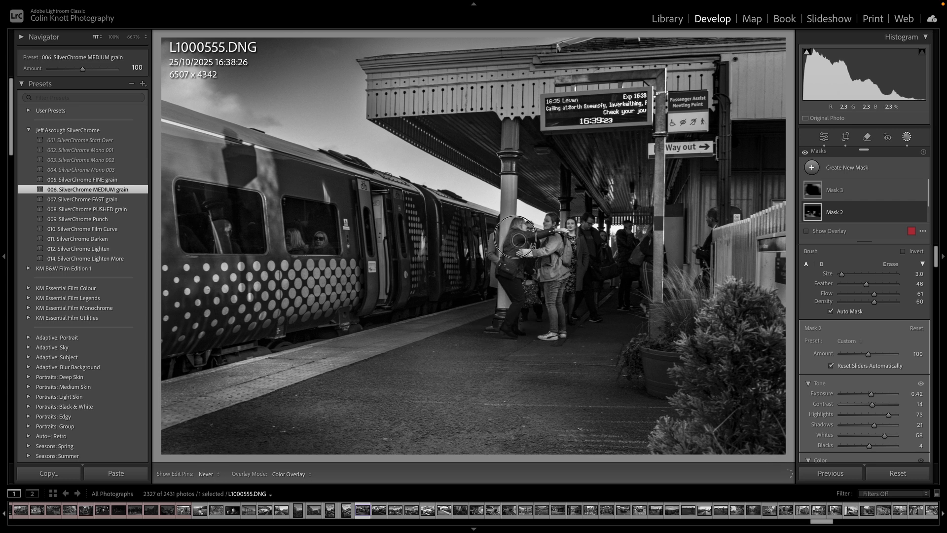
{"action": "key", "text": "h"}
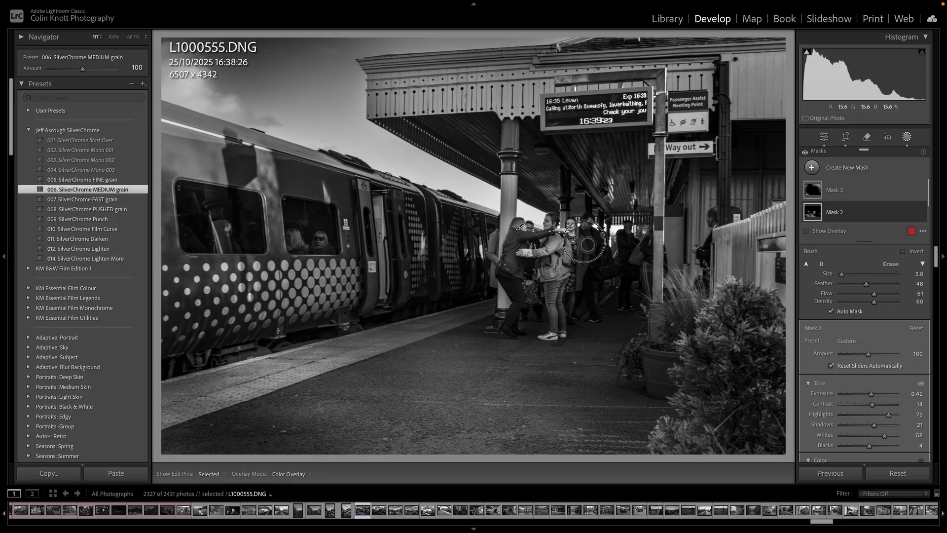
{"action": "key", "text": "h"}
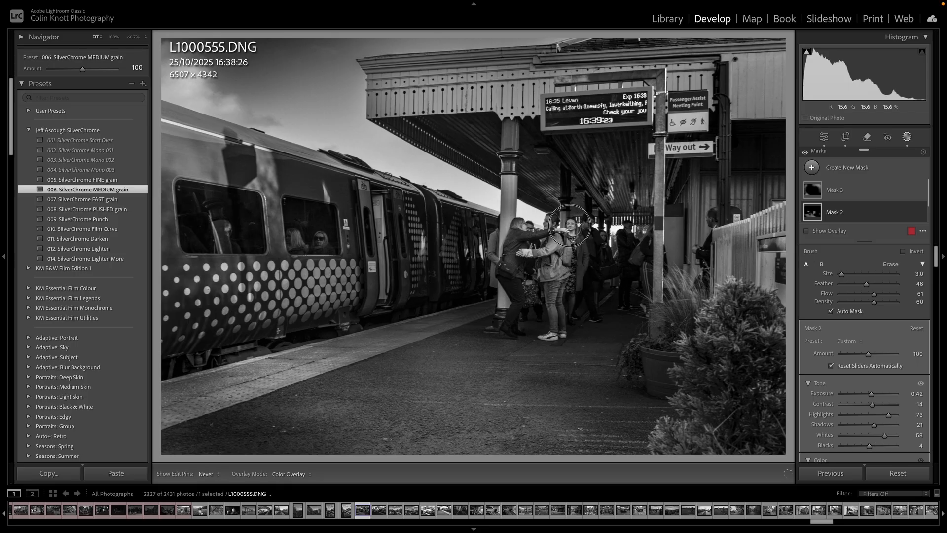
{"action": "key", "text": "h"}
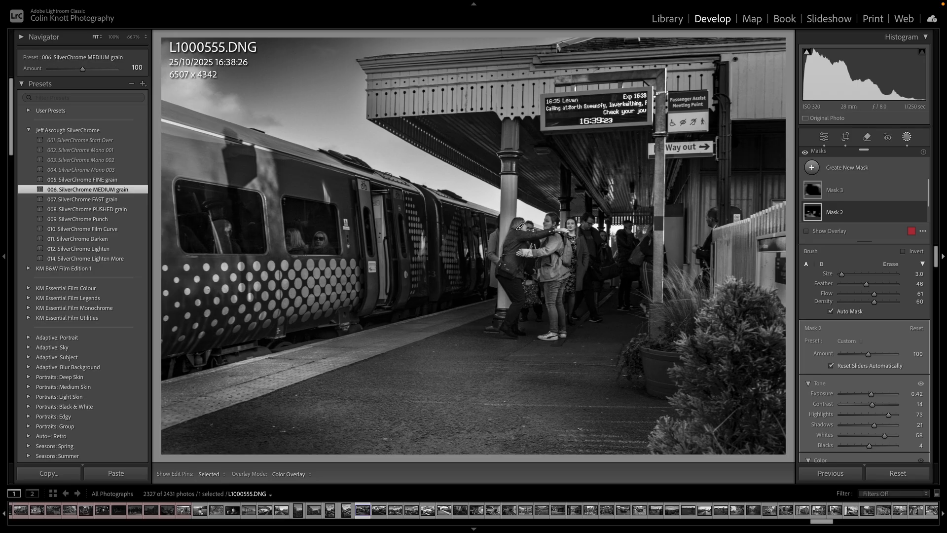
- Reframe the railway photo's crop to 6563 x 4380 to include more of the fence and platform sign, and compare it without the Basic adjustments
{"action": "left_click", "coordinate": [846, 137]}
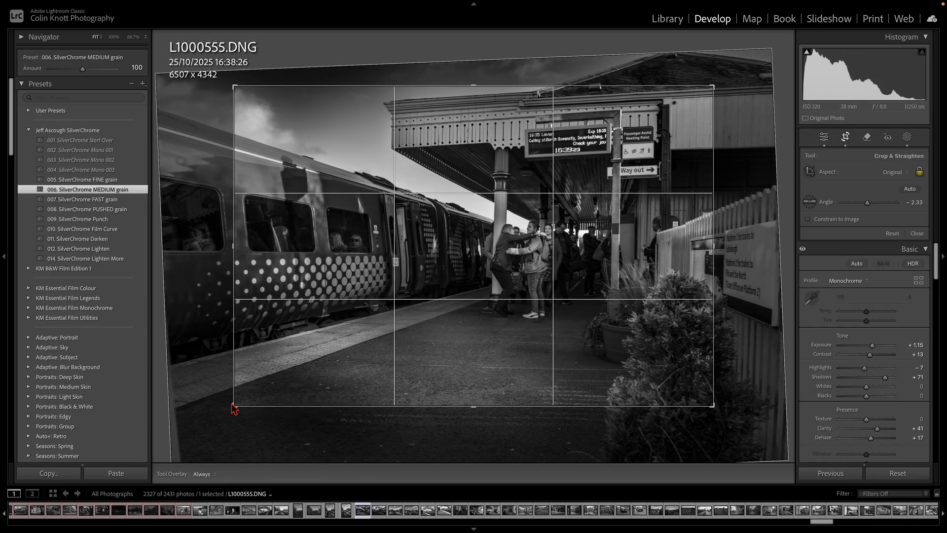
{"action": "left_click_drag", "start_coordinate": [236, 407], "coordinate": [238, 403]}
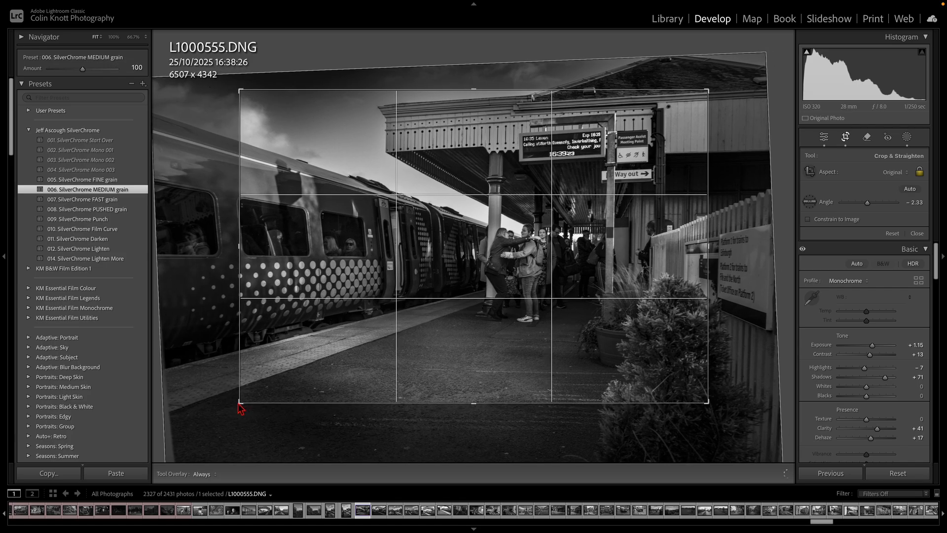
{"action": "left_click_drag", "start_coordinate": [349, 345], "coordinate": [299, 325]}
{"action": "left_click_drag", "start_coordinate": [474, 403], "coordinate": [474, 412]}
{"action": "left_click_drag", "start_coordinate": [555, 296], "coordinate": [557, 299]}
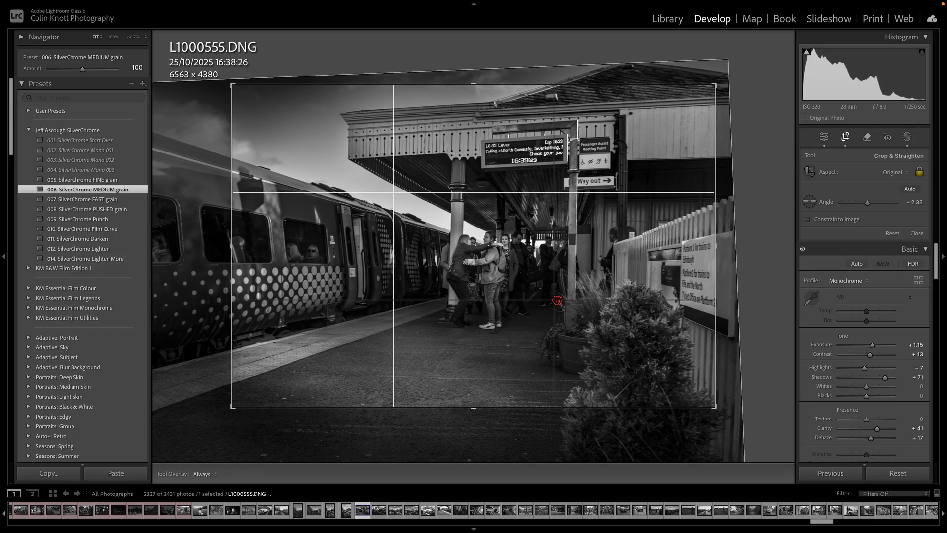
{"action": "left_click", "coordinate": [824, 139]}
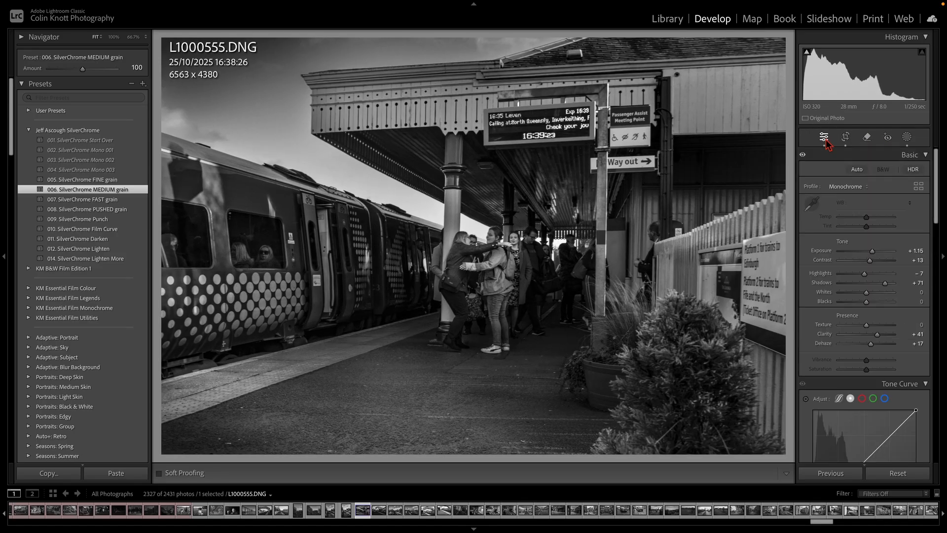
{"action": "left_click", "coordinate": [803, 155]}
{"action": "left_click", "coordinate": [803, 156]}
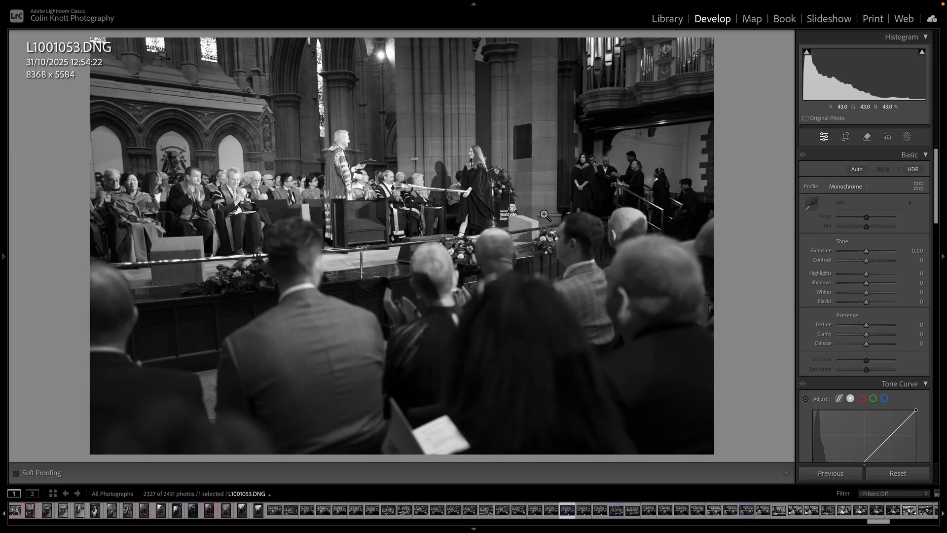
- Crop the ceremony photo to 5809 x 3876 around the robed official and the graduate, keeping the original aspect, and straighten it automatically
{"action": "left_click", "coordinate": [846, 138]}
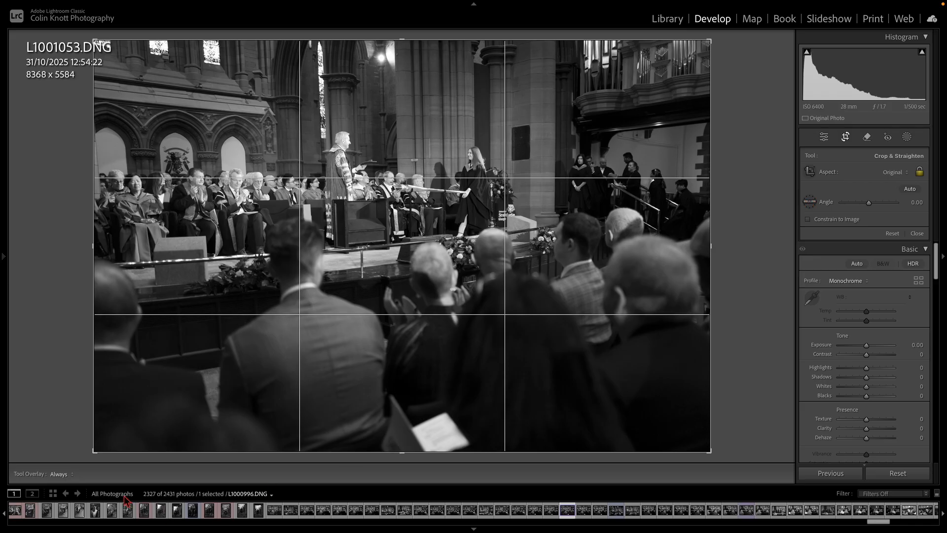
{"action": "left_click_drag", "start_coordinate": [95, 456], "coordinate": [105, 391]}
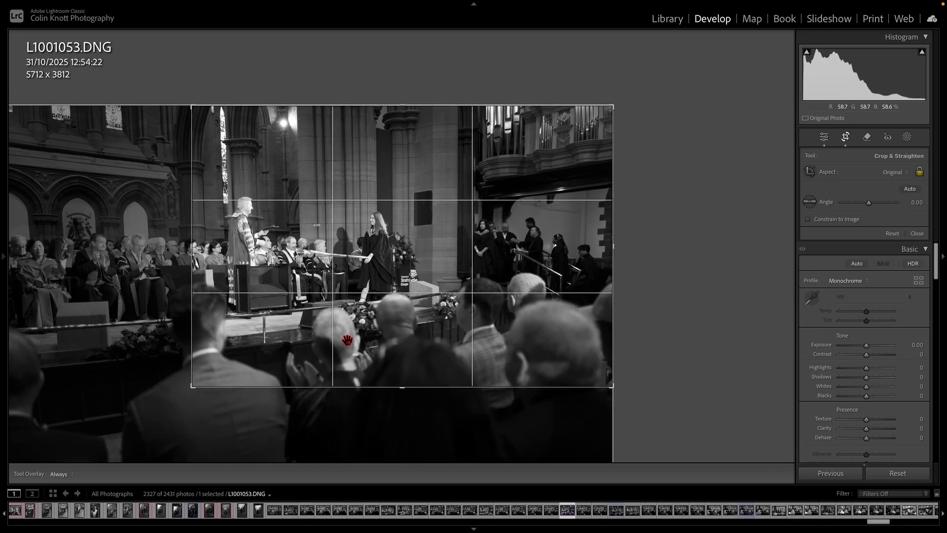
{"action": "left_click_drag", "start_coordinate": [339, 332], "coordinate": [442, 378]}
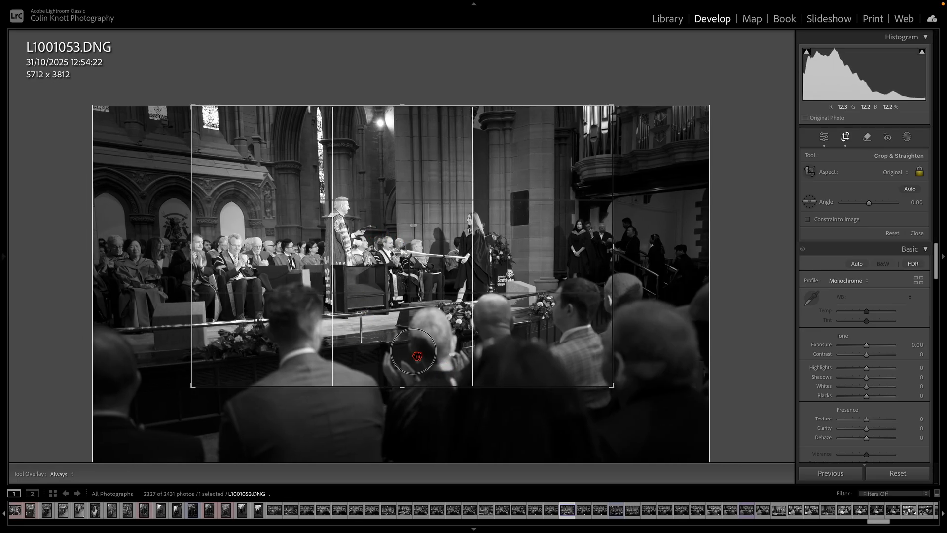
{"action": "left_click_drag", "start_coordinate": [423, 334], "coordinate": [436, 330]}
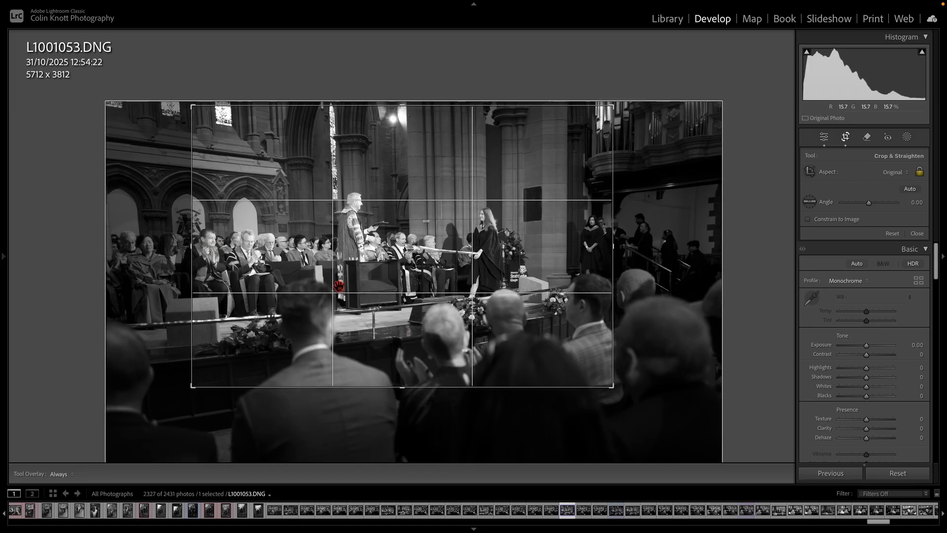
{"action": "left_click_drag", "start_coordinate": [338, 286], "coordinate": [340, 285]}
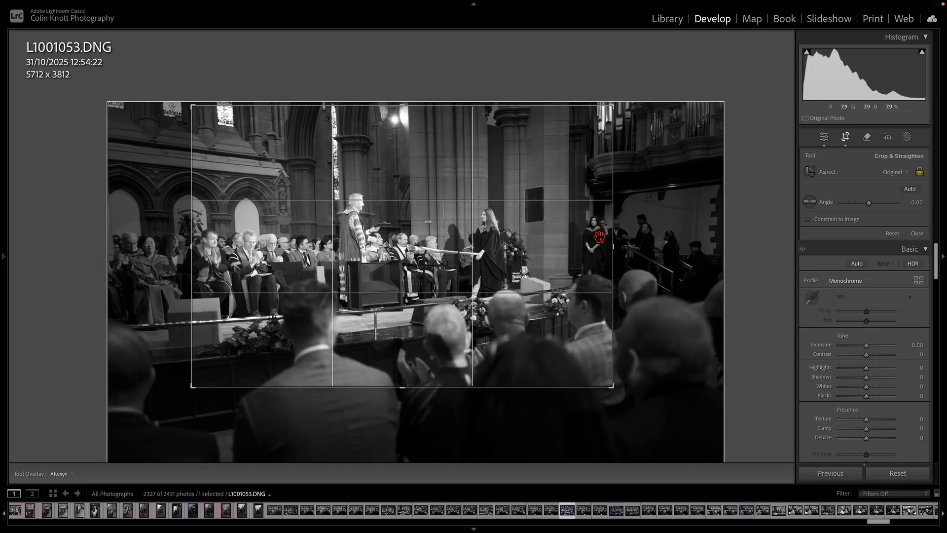
{"action": "left_click_drag", "start_coordinate": [402, 387], "coordinate": [403, 393]}
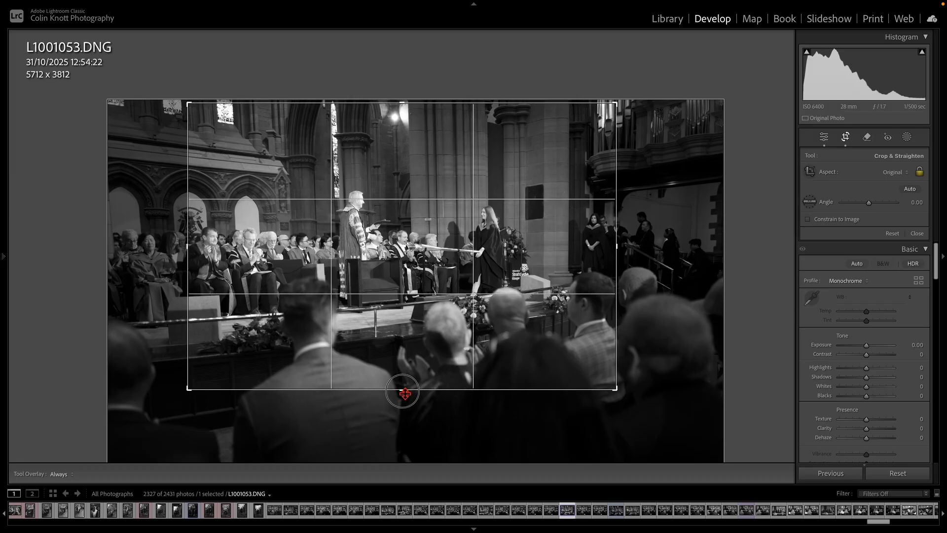
{"action": "left_click_drag", "start_coordinate": [446, 325], "coordinate": [450, 326]}
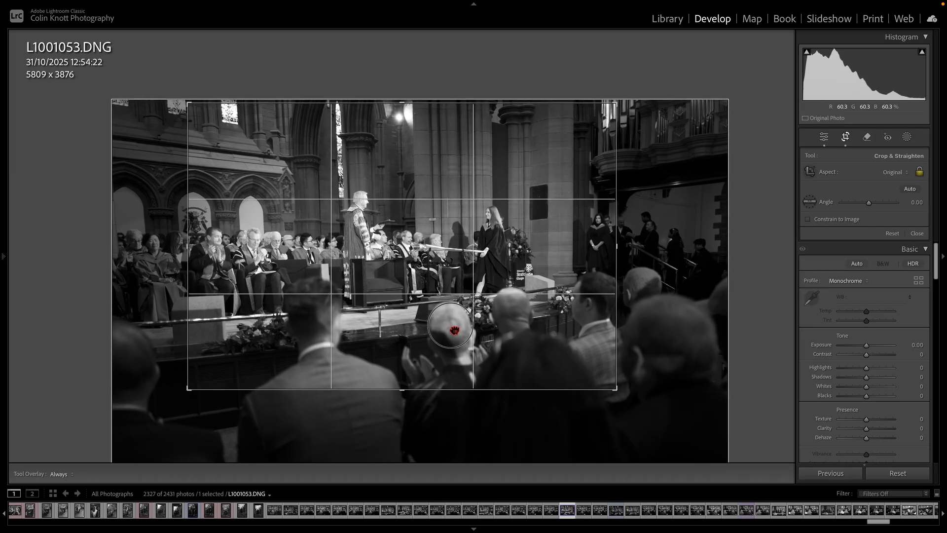
{"action": "left_click", "coordinate": [912, 190]}
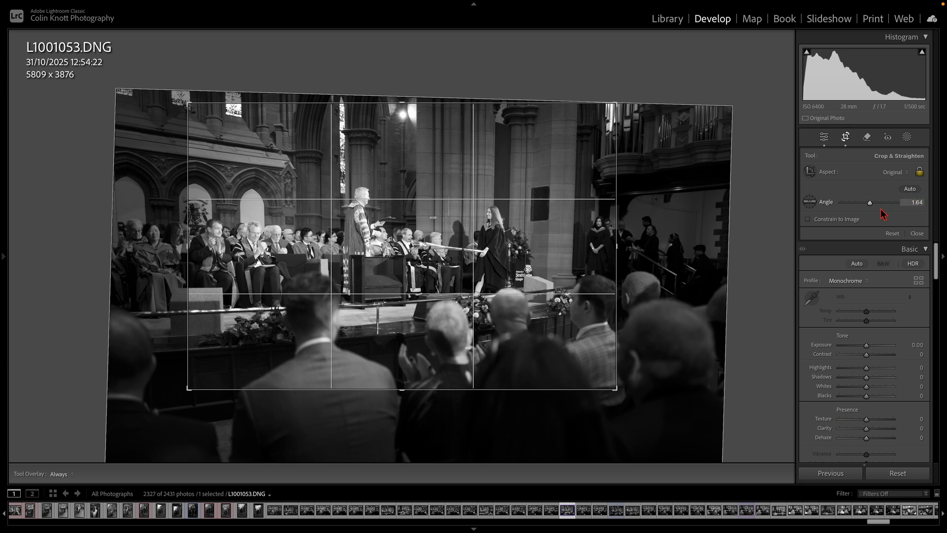
{"action": "left_click", "coordinate": [826, 140]}
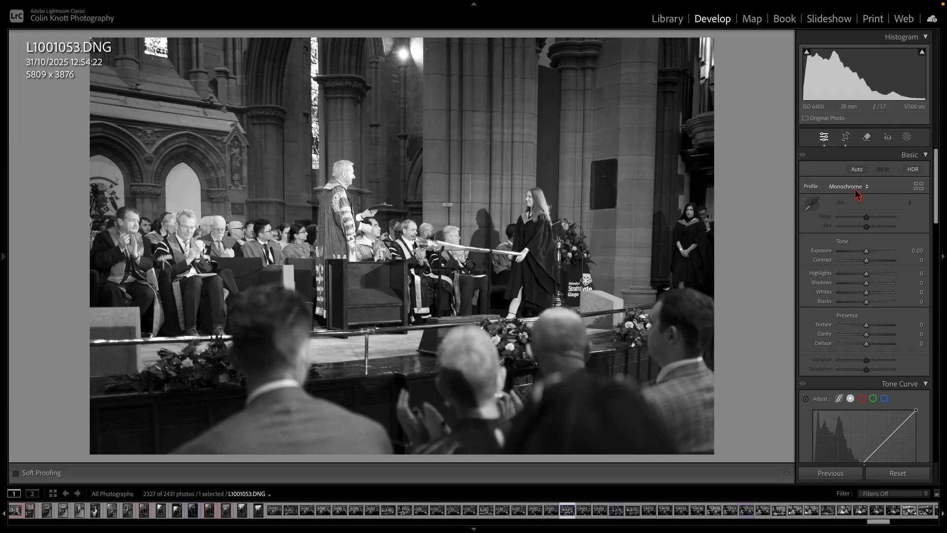
- Set the ceremony photo's Highlights to -29, Shadows to +23, Whites to +9 and Blacks to +19
{"action": "left_click", "coordinate": [867, 274]}
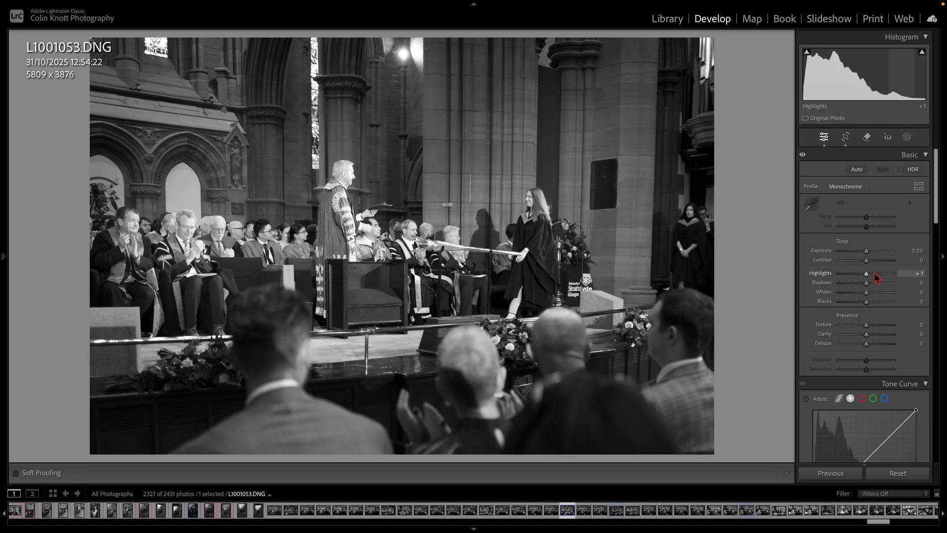
{"action": "mouse_move", "coordinate": [867, 275]}
{"action": "left_mouse_down"}
{"action": "mouse_move", "coordinate": [855, 275]}
{"action": "mouse_move", "coordinate": [892, 284]}
{"action": "mouse_move", "coordinate": [873, 284]}
{"action": "left_mouse_up"}
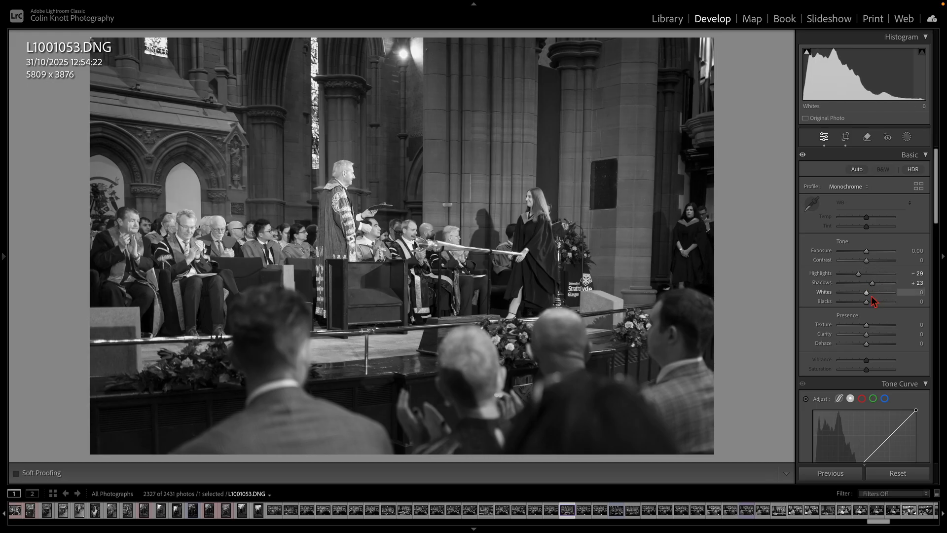
{"action": "key", "text": "alt"}
{"action": "mouse_move", "coordinate": [867, 295]}
{"action": "left_mouse_down"}
{"action": "mouse_move", "coordinate": [883, 295]}
{"action": "mouse_move", "coordinate": [869, 295]}
{"action": "mouse_move", "coordinate": [874, 304]}
{"action": "left_mouse_up"}
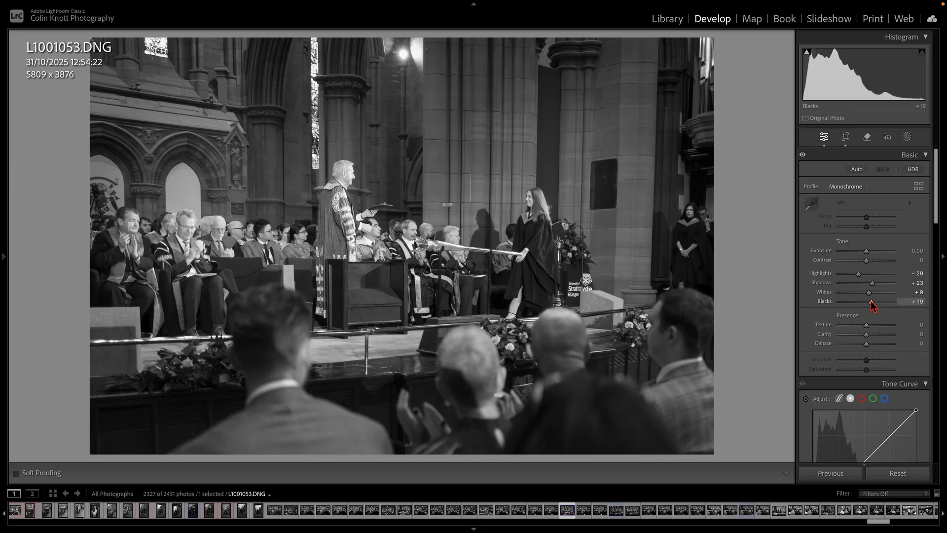
- Create a brush mask and paint it over the graduate and the robed official with brush size 8.0
{"action": "key", "text": "k"}
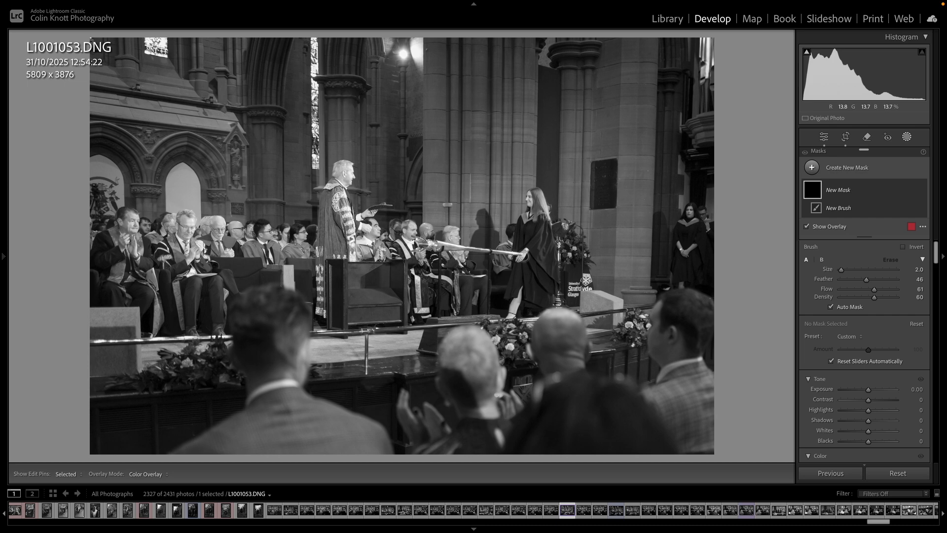
{"action": "scroll", "coordinate": [533, 206], "scroll_direction": "up", "scroll_amount": 5}
{"action": "mouse_move", "coordinate": [533, 206]}
{"action": "left_mouse_down"}
{"action": "mouse_move", "coordinate": [518, 302]}
{"action": "mouse_move", "coordinate": [558, 298]}
{"action": "mouse_move", "coordinate": [542, 219]}
{"action": "mouse_move", "coordinate": [549, 276]}
{"action": "mouse_move", "coordinate": [529, 231]}
{"action": "mouse_move", "coordinate": [515, 280]}
{"action": "mouse_move", "coordinate": [527, 199]}
{"action": "mouse_move", "coordinate": [533, 296]}
{"action": "left_mouse_up"}
{"action": "scroll", "coordinate": [344, 170], "scroll_direction": "down", "scroll_amount": 1}
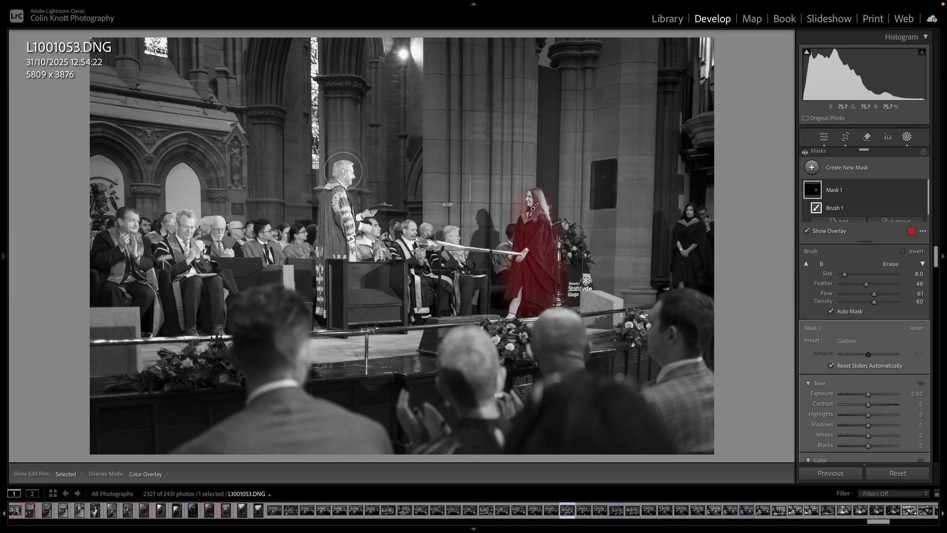
{"action": "mouse_move", "coordinate": [343, 170]}
{"action": "left_mouse_down"}
{"action": "mouse_move", "coordinate": [332, 234]}
{"action": "mouse_move", "coordinate": [337, 214]}
{"action": "mouse_move", "coordinate": [355, 204]}
{"action": "mouse_move", "coordinate": [349, 237]}
{"action": "mouse_move", "coordinate": [357, 267]}
{"action": "mouse_move", "coordinate": [344, 235]}
{"action": "mouse_move", "coordinate": [351, 212]}
{"action": "mouse_move", "coordinate": [372, 214]}
{"action": "mouse_move", "coordinate": [337, 217]}
{"action": "mouse_move", "coordinate": [334, 274]}
{"action": "mouse_move", "coordinate": [324, 306]}
{"action": "mouse_move", "coordinate": [319, 266]}
{"action": "mouse_move", "coordinate": [320, 296]}
{"action": "left_mouse_up"}
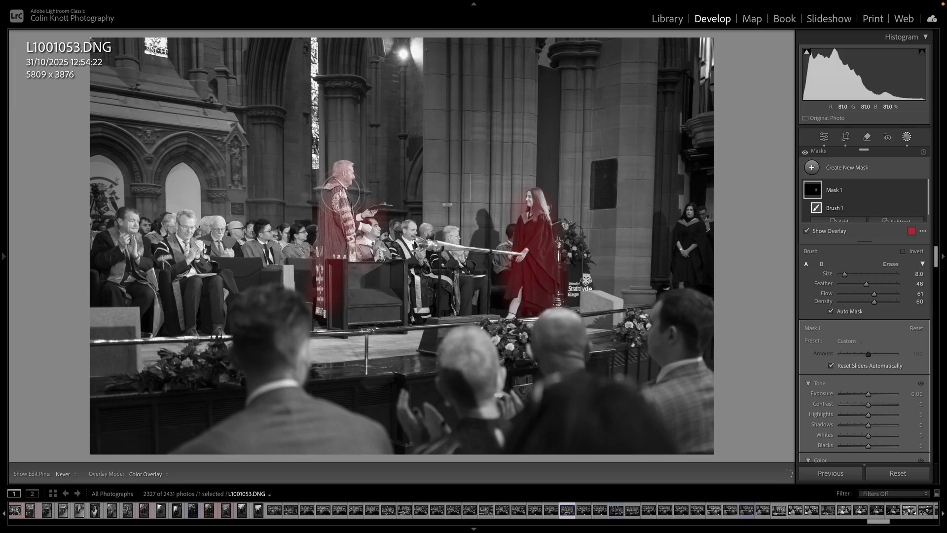
{"action": "mouse_move", "coordinate": [345, 210]}
{"action": "left_mouse_down"}
{"action": "mouse_move", "coordinate": [389, 204]}
{"action": "mouse_move", "coordinate": [367, 214]}
{"action": "left_mouse_up"}
{"action": "key", "text": "h"}
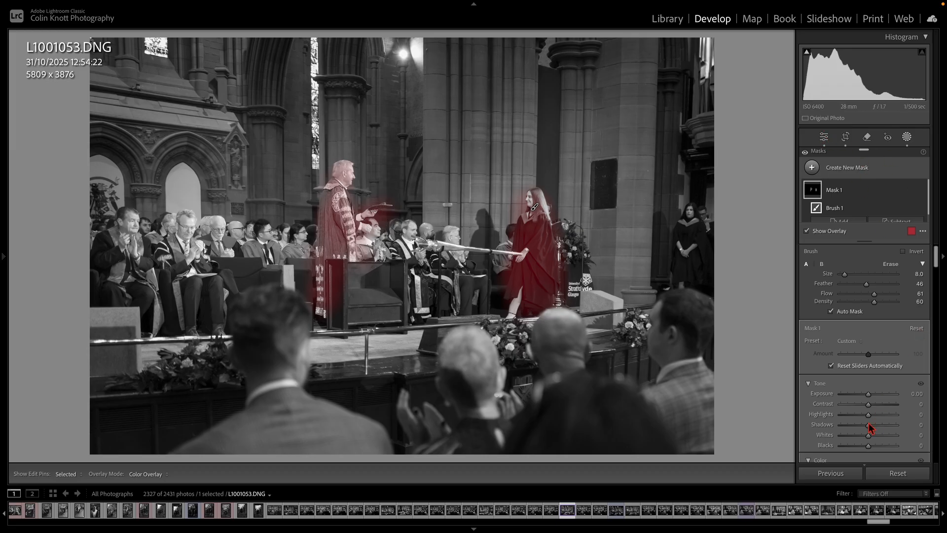
- Hide the mask overlay and set the mask's Highlights to -74, Shadows to 48 and Whites to 31, raising its Blacks slightly
{"action": "key", "text": "o"}
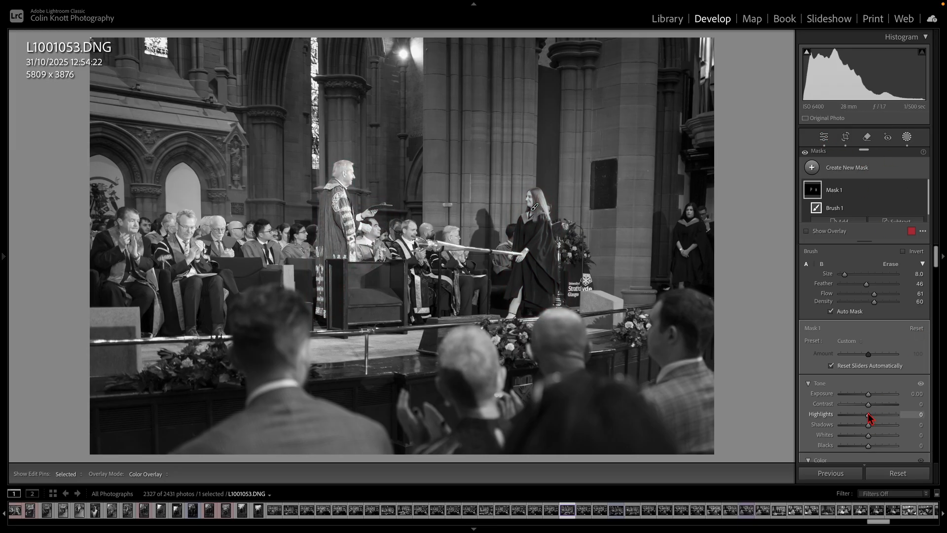
{"action": "left_click_drag", "start_coordinate": [869, 418], "coordinate": [848, 418]}
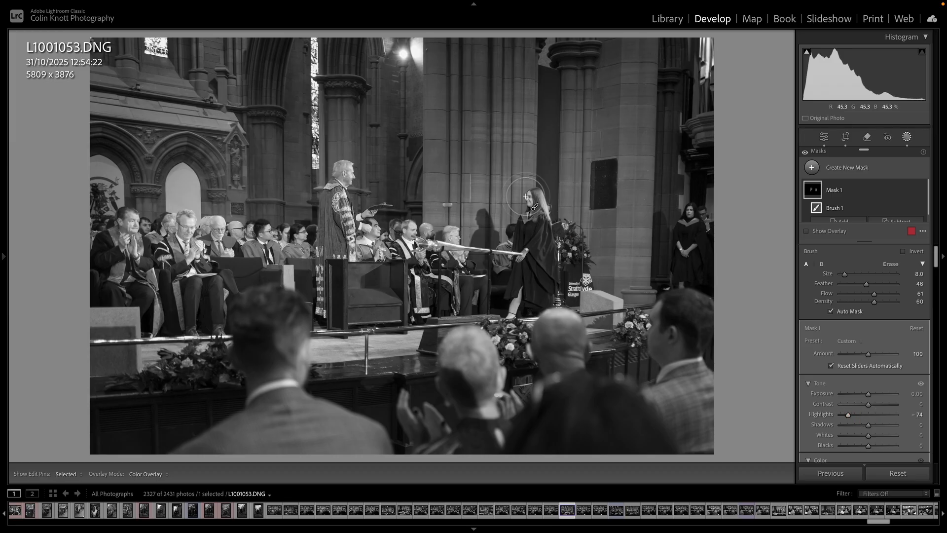
{"action": "left_click_drag", "start_coordinate": [869, 425], "coordinate": [880, 442]}
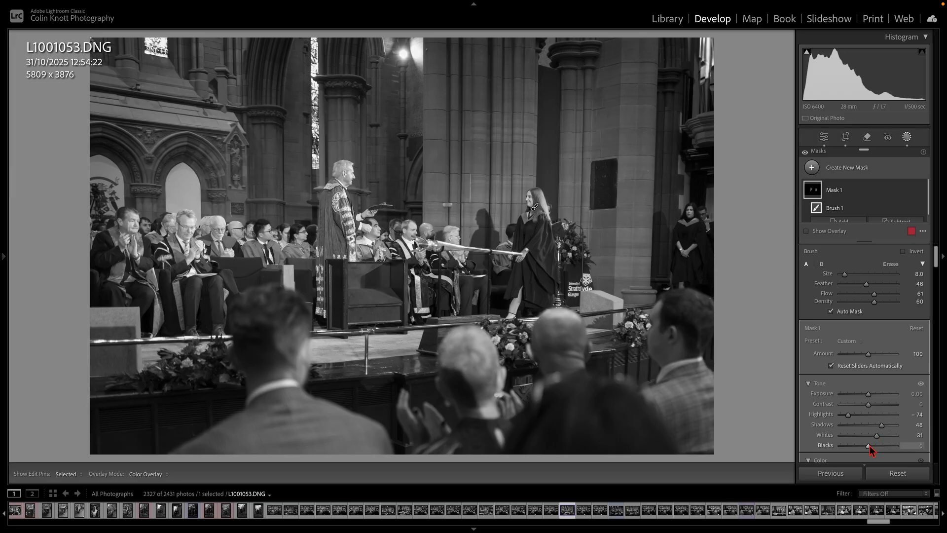
{"action": "left_click_drag", "start_coordinate": [868, 446], "coordinate": [873, 446]}
- Create a second brush mask with brush size 31.0, paint it over the foreground audience and lower edge, and hide its overlay
{"action": "left_click", "coordinate": [824, 138]}
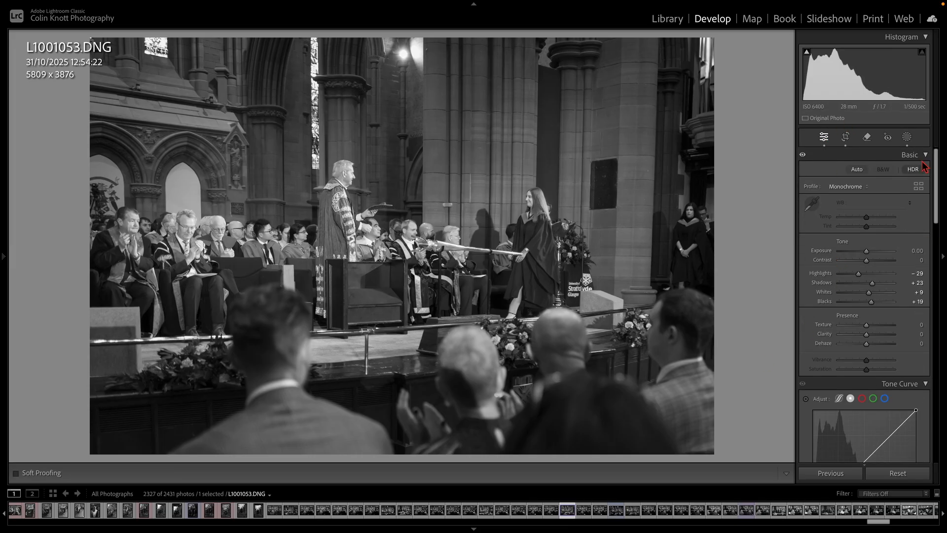
{"action": "left_click", "coordinate": [908, 138]}
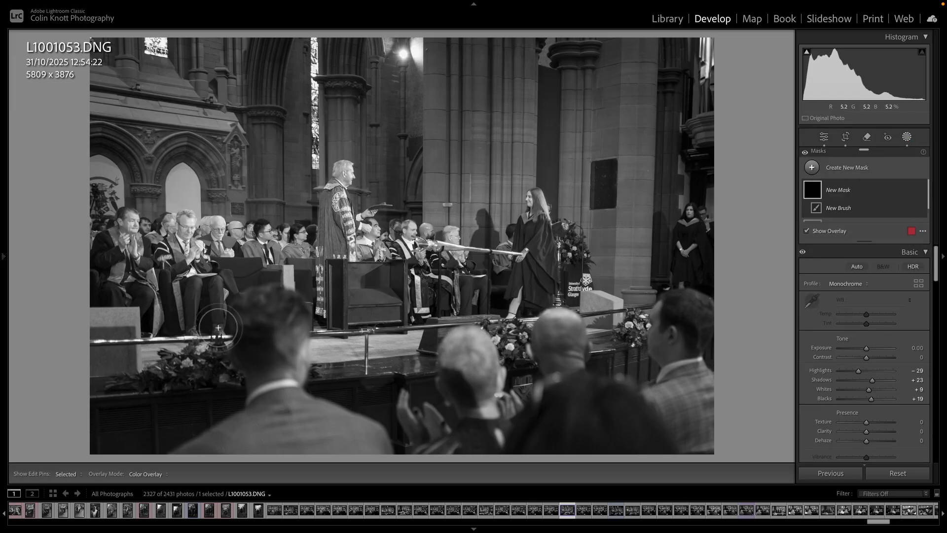
{"action": "scroll", "coordinate": [167, 375], "scroll_direction": "up", "scroll_amount": 4}
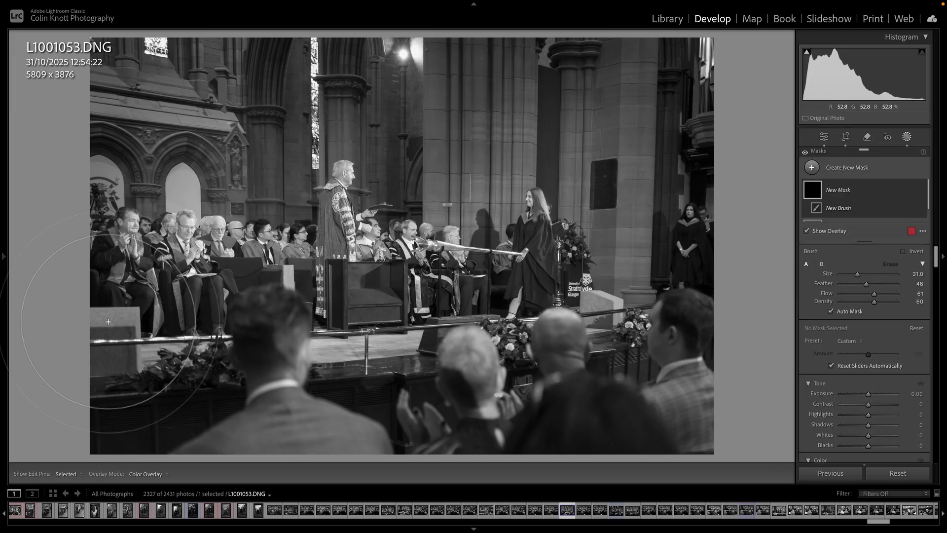
{"action": "mouse_move", "coordinate": [247, 379]}
{"action": "left_mouse_down"}
{"action": "mouse_move", "coordinate": [567, 392]}
{"action": "mouse_move", "coordinate": [288, 390]}
{"action": "mouse_move", "coordinate": [163, 370]}
{"action": "mouse_move", "coordinate": [721, 430]}
{"action": "mouse_move", "coordinate": [715, 423]}
{"action": "left_mouse_up"}
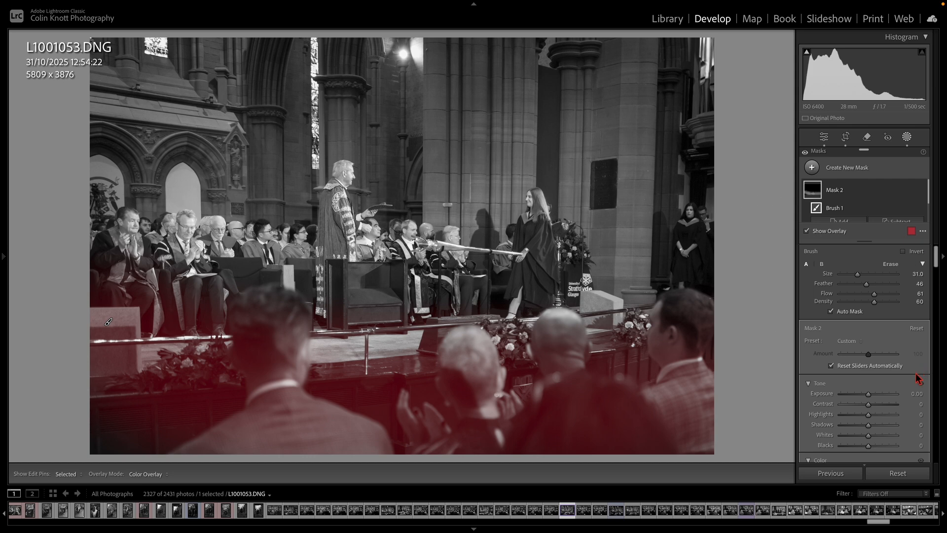
{"action": "key", "text": "o"}
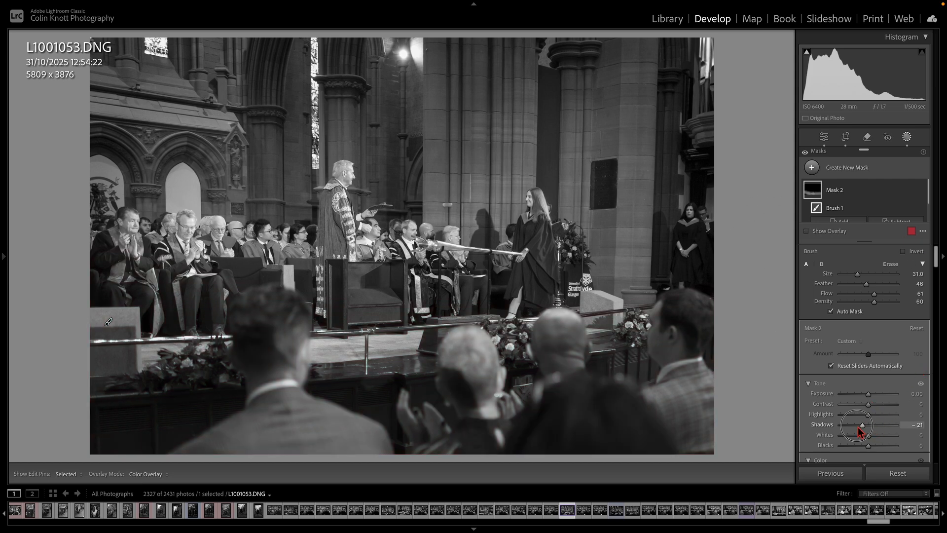
- Set the foreground mask's Shadows to -100 and Exposure to -1.27, extend it around the photo's outer edges, and finish masking
{"action": "left_click_drag", "start_coordinate": [857, 427], "coordinate": [811, 428]}
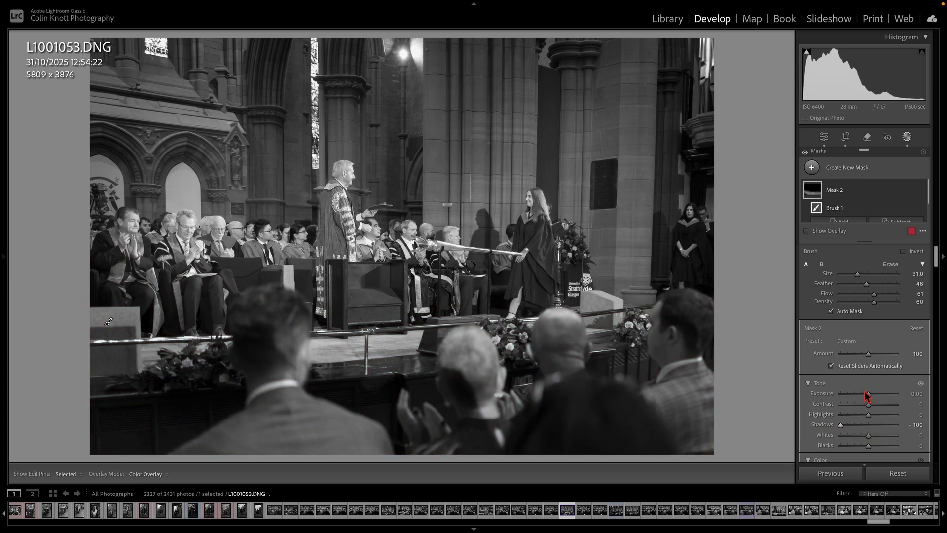
{"action": "left_click_drag", "start_coordinate": [871, 395], "coordinate": [862, 397]}
{"action": "key", "text": "h"}
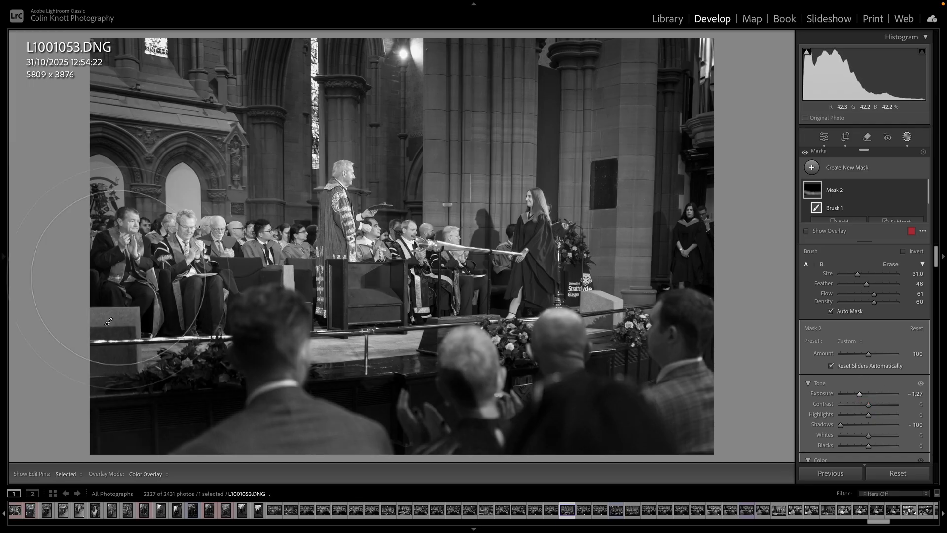
{"action": "key", "text": "h"}
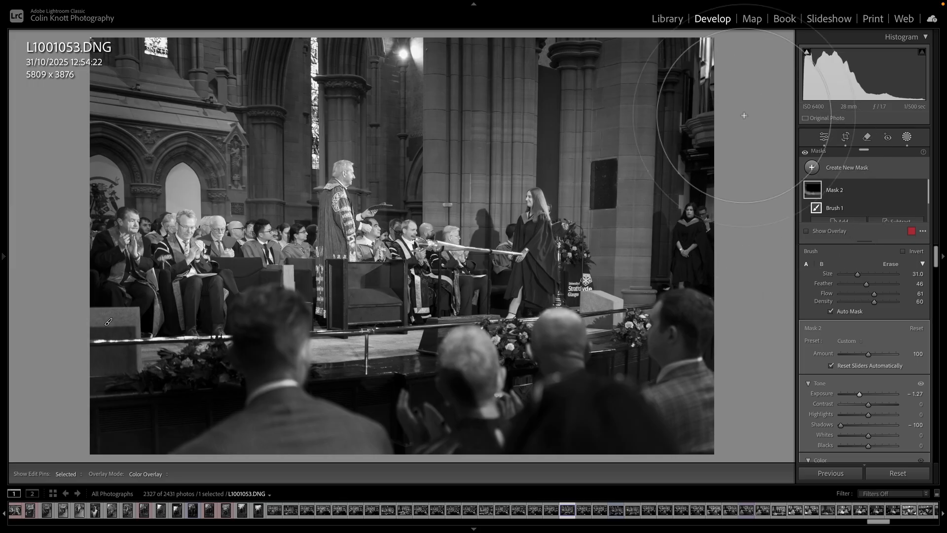
{"action": "key", "text": "h"}
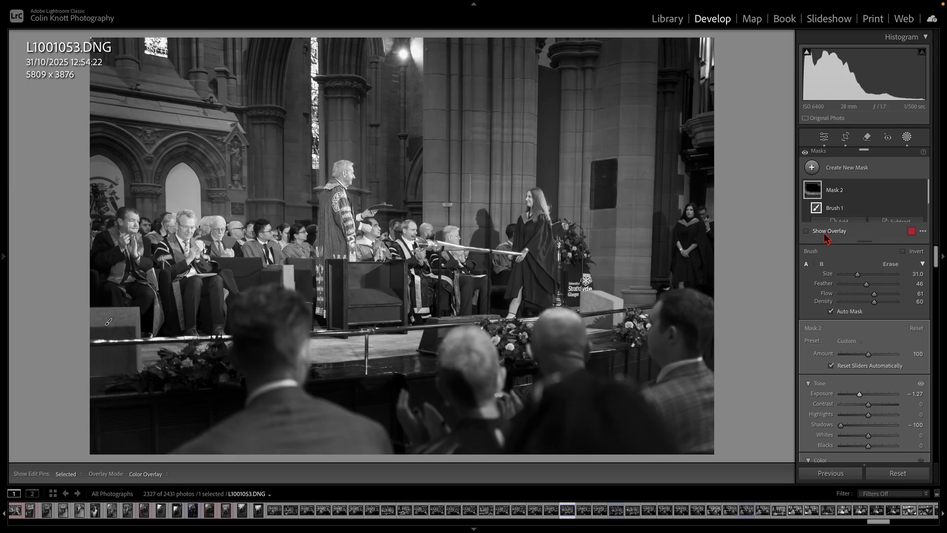
{"action": "key", "text": "h"}
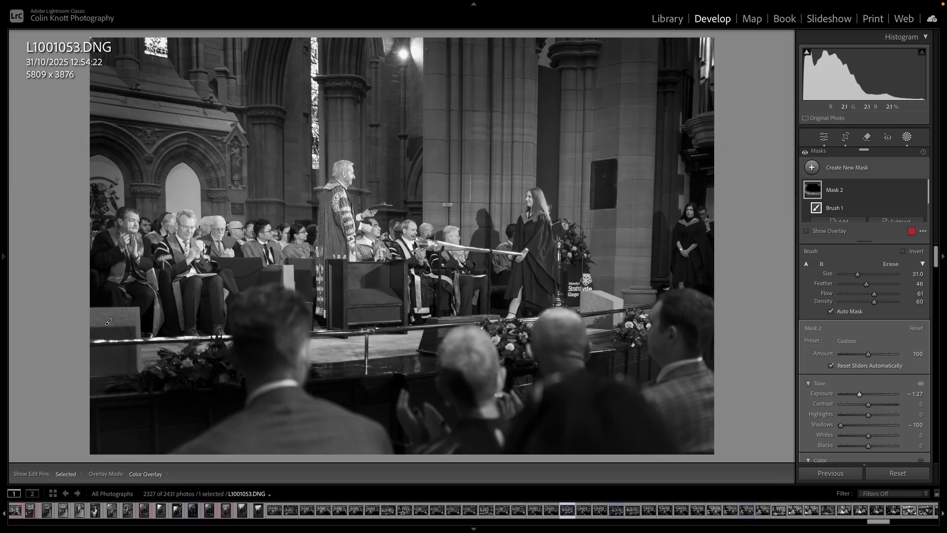
{"action": "left_click", "coordinate": [823, 136]}
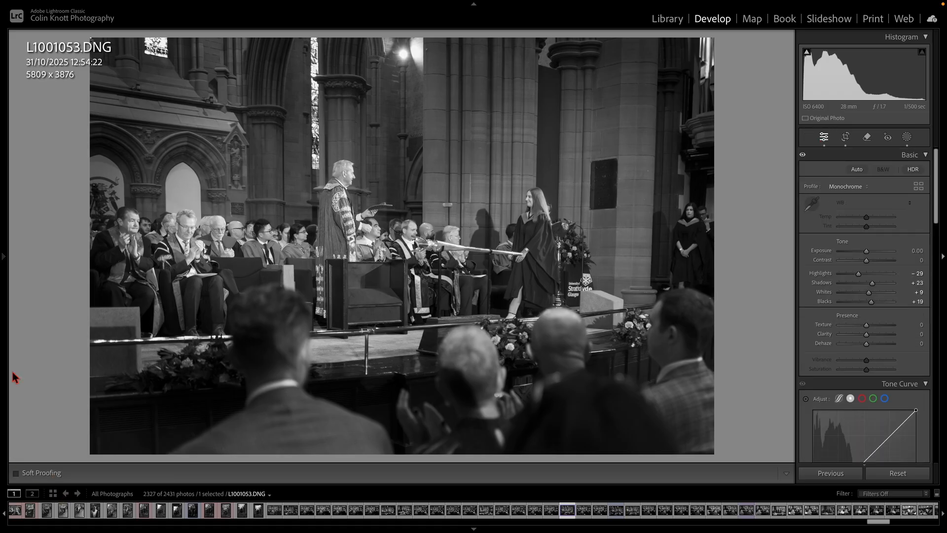
- Apply the 007. SilverChrome FAST grain preset to the ceremony photo
{"action": "mouse_move", "coordinate": [1, 375]}
{"action": "mouse_move", "coordinate": [4, 252]}
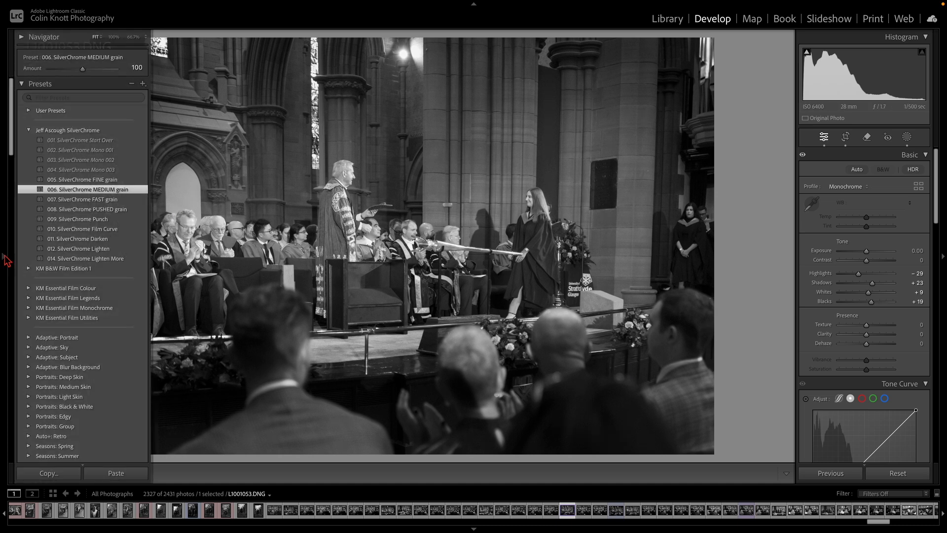
{"action": "left_click", "coordinate": [110, 199]}
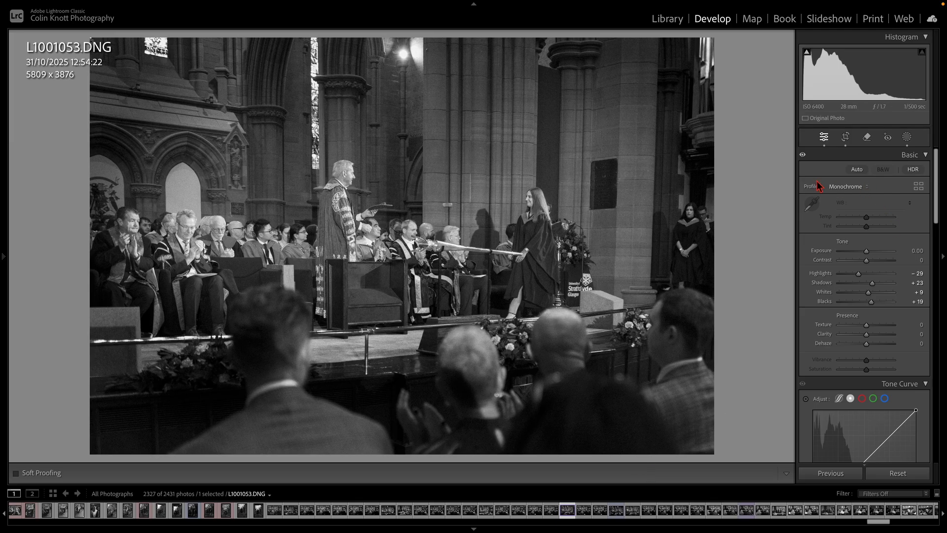
- Compare the ceremony photo with and without its Basic adjustments, and review its crop against the full frame
{"action": "left_click", "coordinate": [802, 156]}
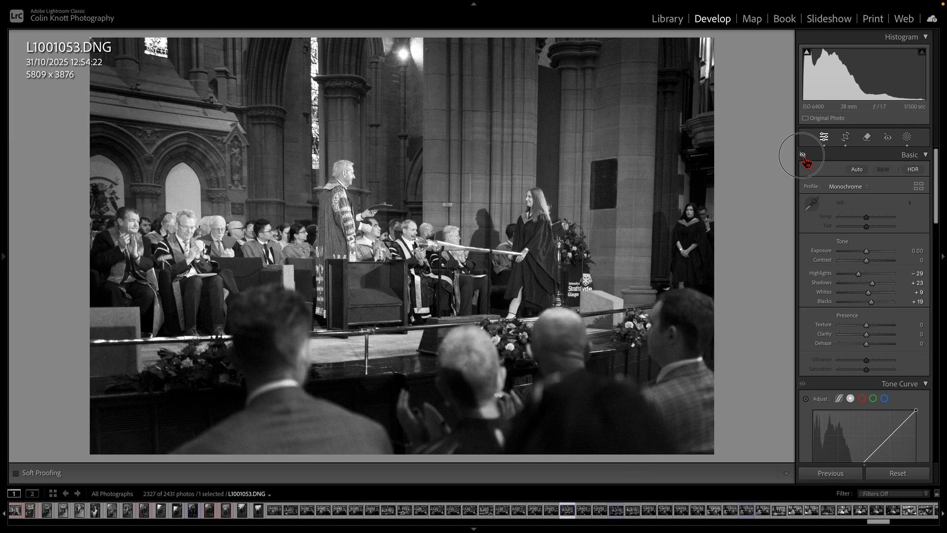
{"action": "left_click", "coordinate": [802, 155]}
{"action": "left_click", "coordinate": [802, 155]}
{"action": "left_click", "coordinate": [802, 155]}
{"action": "left_click", "coordinate": [847, 137]}
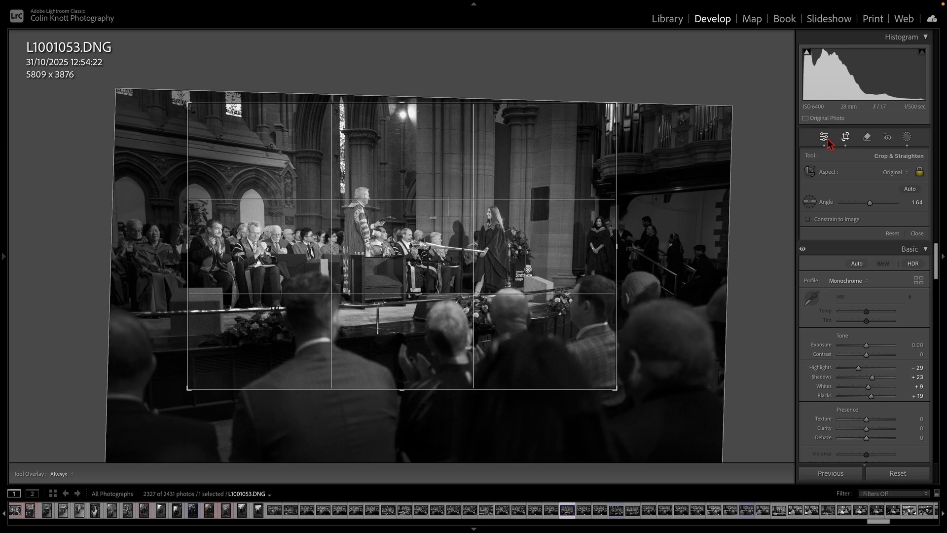
{"action": "left_click", "coordinate": [846, 139]}
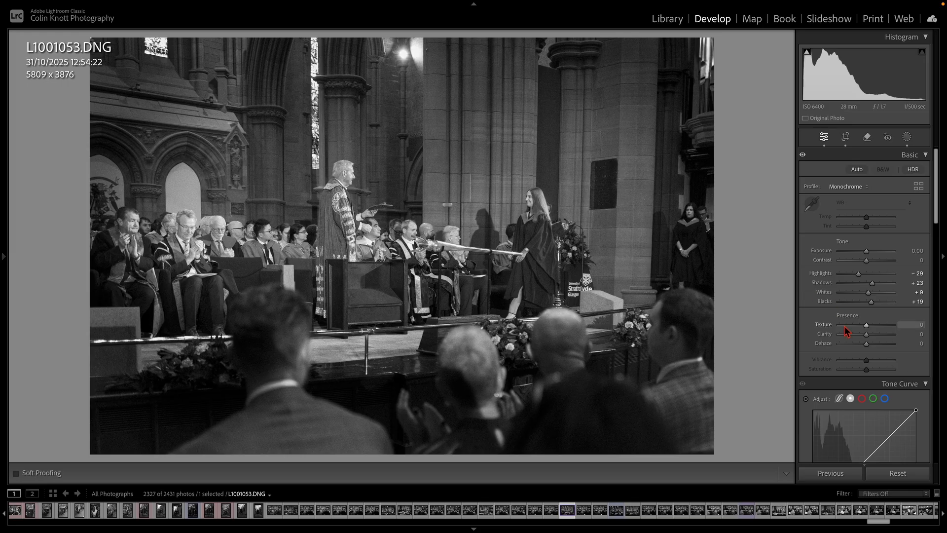
- Set the ceremony photo's Clarity to +8, trying and resetting a small midtone adjustment on the tone curve
{"action": "mouse_move", "coordinate": [869, 339]}
{"action": "left_mouse_down"}
{"action": "mouse_move", "coordinate": [889, 339]}
{"action": "mouse_move", "coordinate": [869, 336]}
{"action": "left_mouse_up"}
{"action": "scroll", "coordinate": [882, 374], "scroll_direction": "down", "scroll_amount": 2}
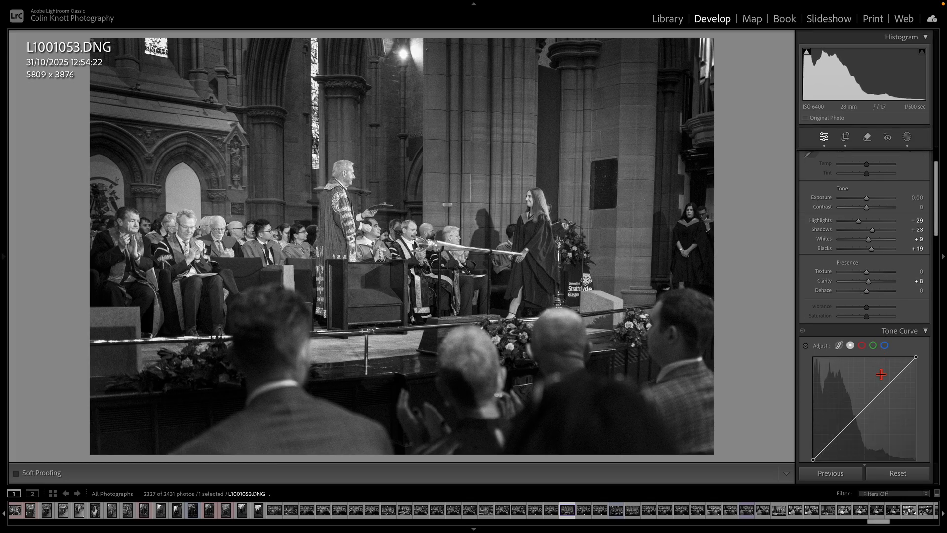
{"action": "scroll", "coordinate": [891, 393], "scroll_direction": "down", "scroll_amount": 1}
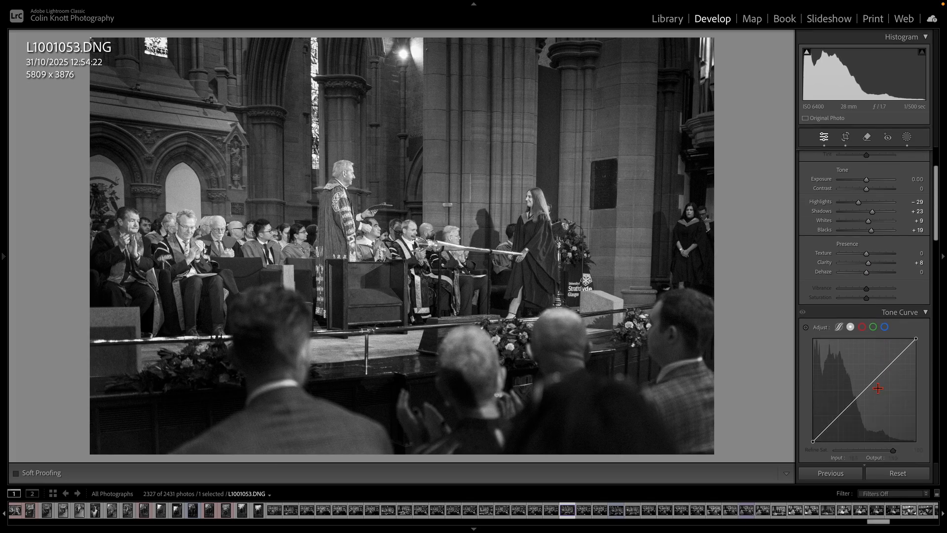
{"action": "left_click_drag", "start_coordinate": [882, 387], "coordinate": [876, 386]}
{"action": "double_click", "coordinate": [820, 330]}
- Open L1001064.DNG and crop it to 5493 x 3666 around the standing officials and the graduate, keeping the original aspect
{"action": "left_click", "coordinate": [747, 512]}
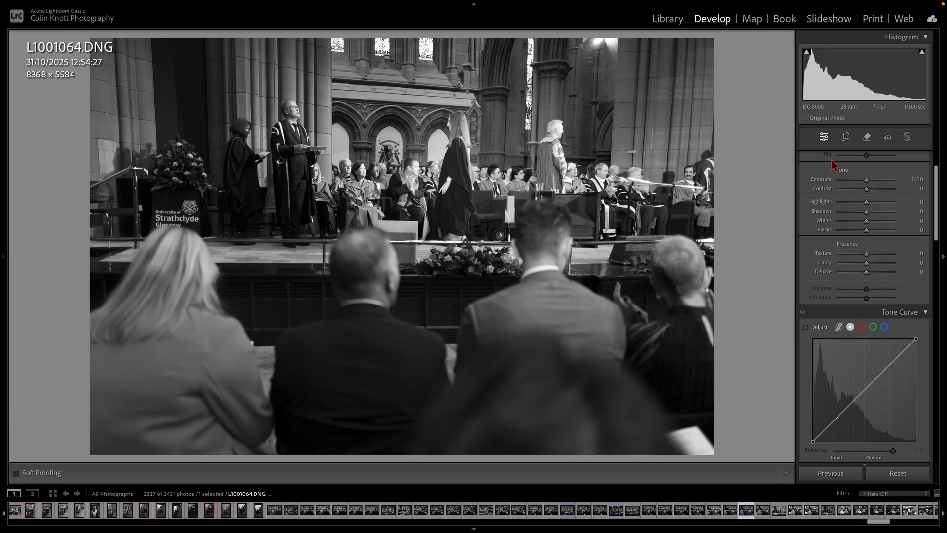
{"action": "left_click", "coordinate": [846, 138]}
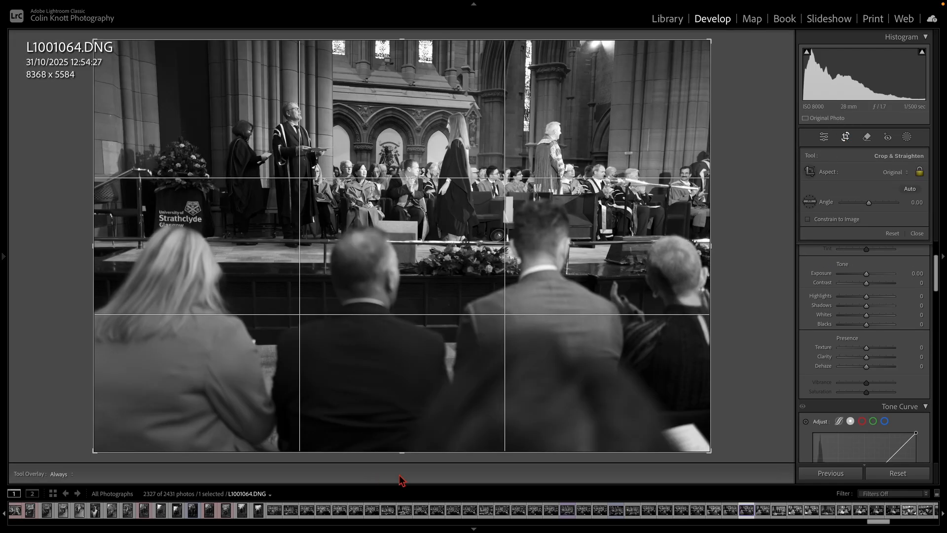
{"action": "left_click_drag", "start_coordinate": [402, 454], "coordinate": [446, 338]}
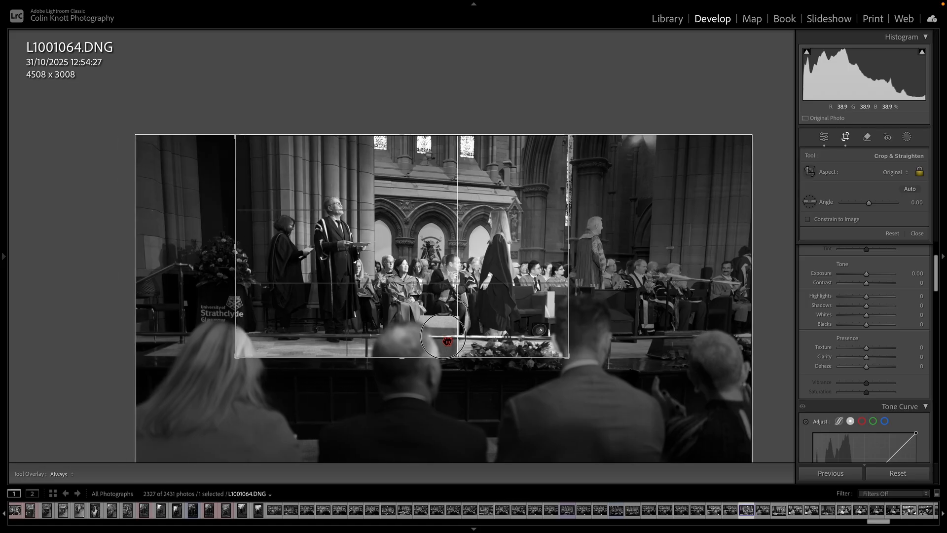
{"action": "left_click_drag", "start_coordinate": [407, 364], "coordinate": [401, 383]}
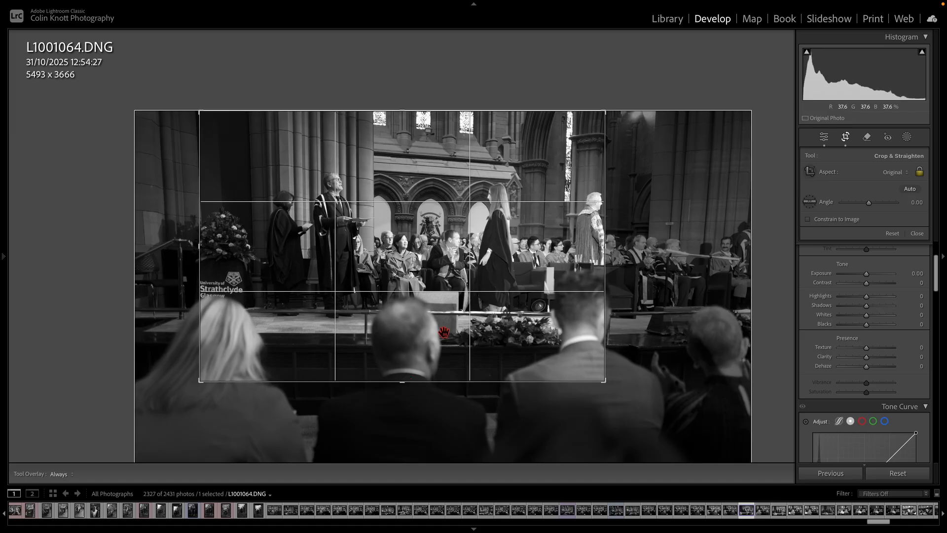
{"action": "left_click_drag", "start_coordinate": [445, 336], "coordinate": [478, 339]}
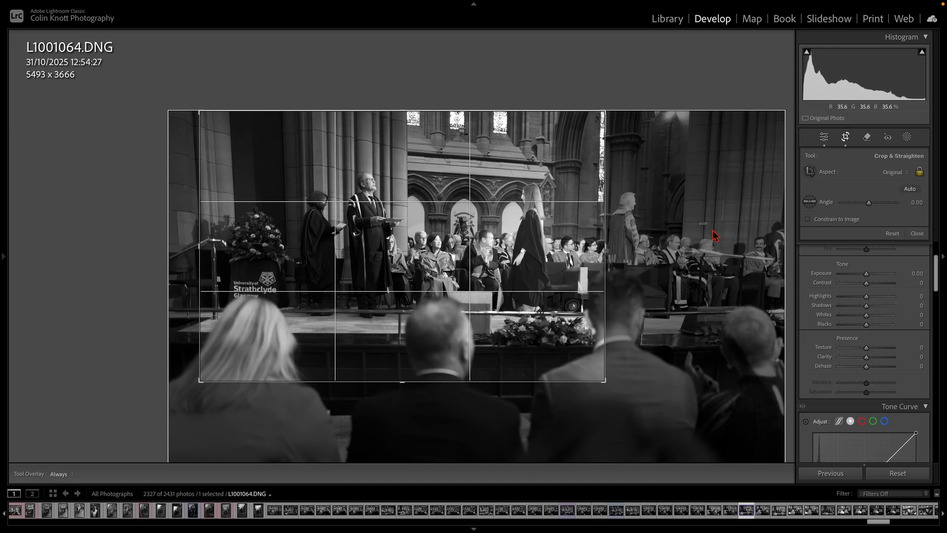
{"action": "left_click", "coordinate": [827, 140]}
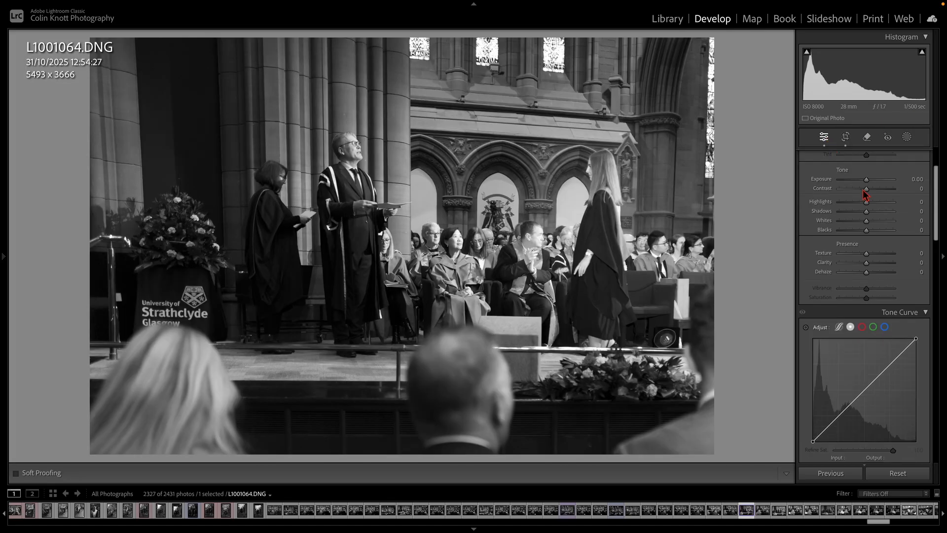
- Set the photo's Highlights to -47, Shadows to +24 and Clarity to +14, checking the faces up close
{"action": "left_click", "coordinate": [356, 157]}
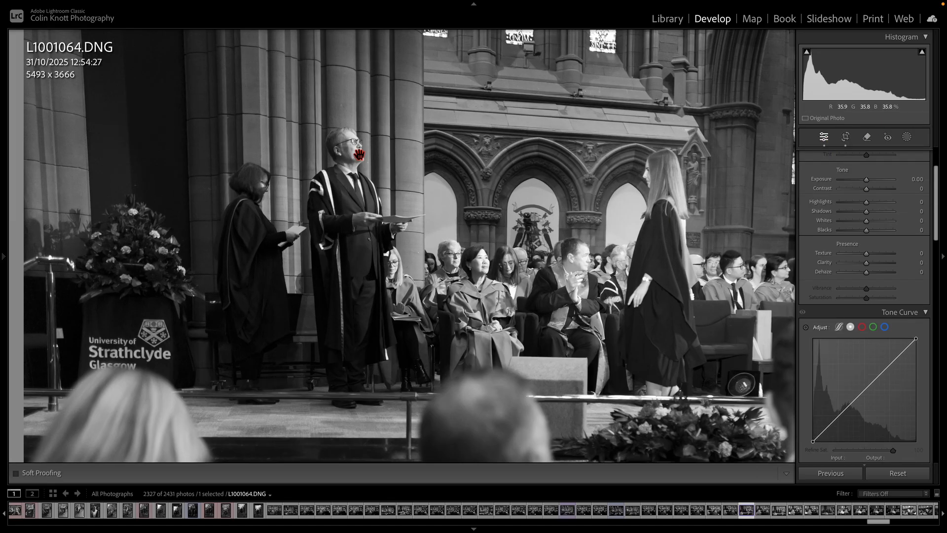
{"action": "left_click", "coordinate": [367, 174]}
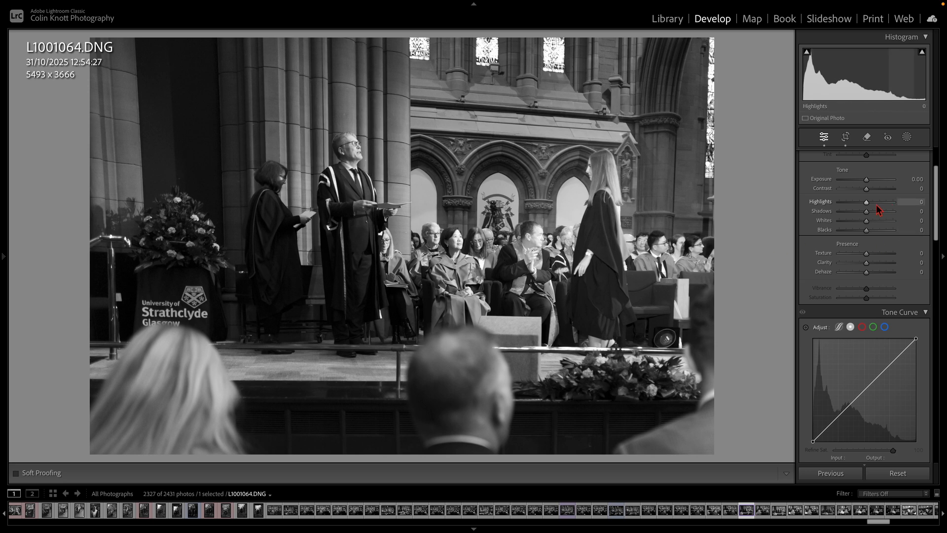
{"action": "left_click_drag", "start_coordinate": [866, 206], "coordinate": [853, 207]}
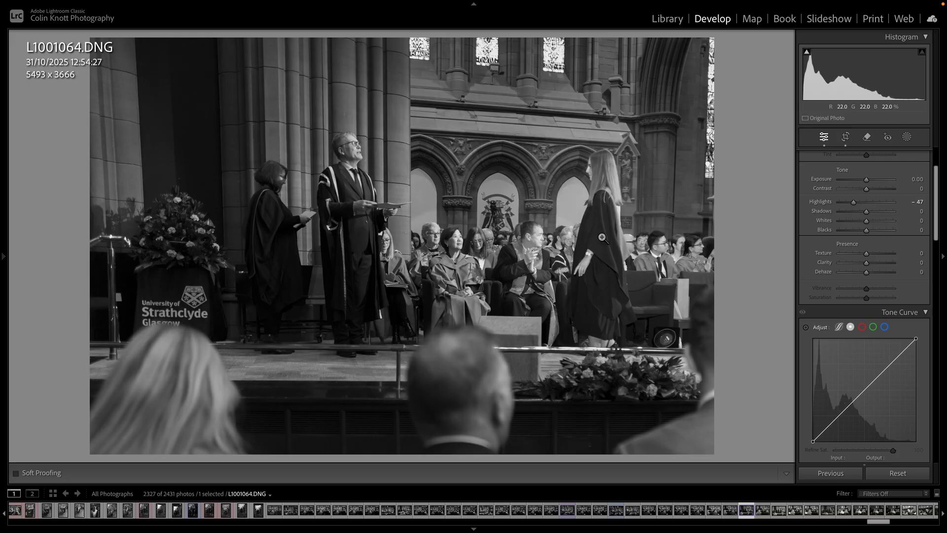
{"action": "left_click", "coordinate": [458, 246]}
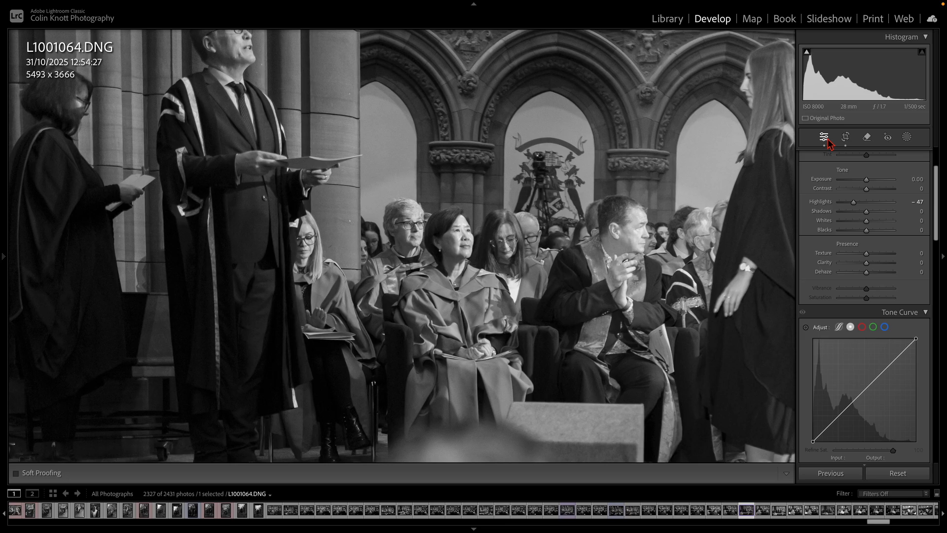
{"action": "left_click", "coordinate": [493, 238]}
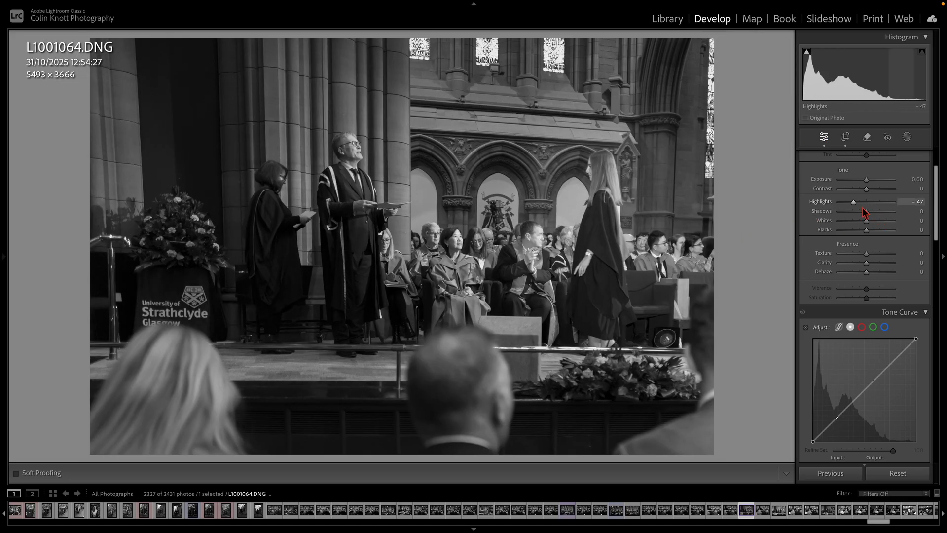
{"action": "left_click_drag", "start_coordinate": [867, 212], "coordinate": [873, 215]}
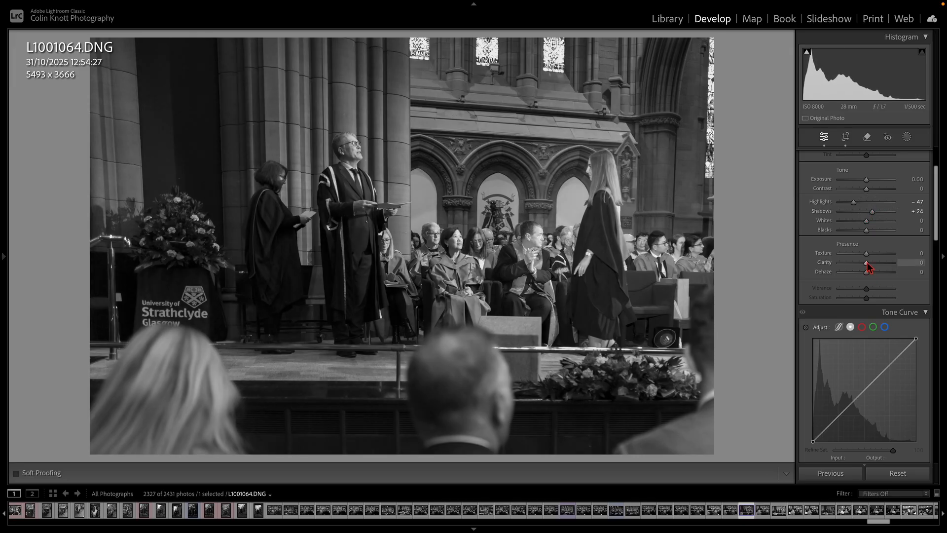
{"action": "mouse_move", "coordinate": [866, 262]}
{"action": "left_mouse_down"}
{"action": "mouse_move", "coordinate": [886, 266]}
{"action": "mouse_move", "coordinate": [871, 270]}
{"action": "left_mouse_up"}
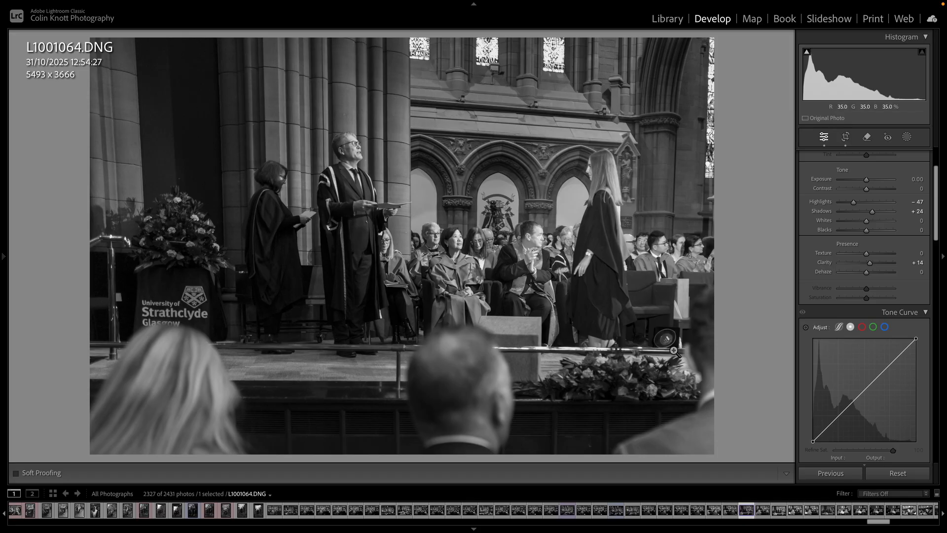
- Start a brush mask with Auto Mask and paint it over the flower arrangement and the robed official standing beside it
{"action": "key", "text": "k"}
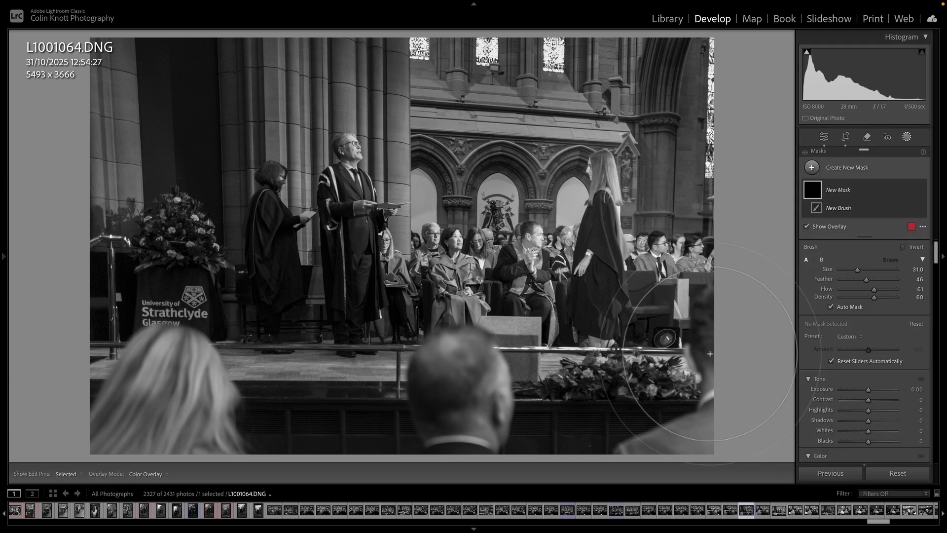
{"action": "scroll", "coordinate": [273, 248], "scroll_direction": "down", "scroll_amount": 5}
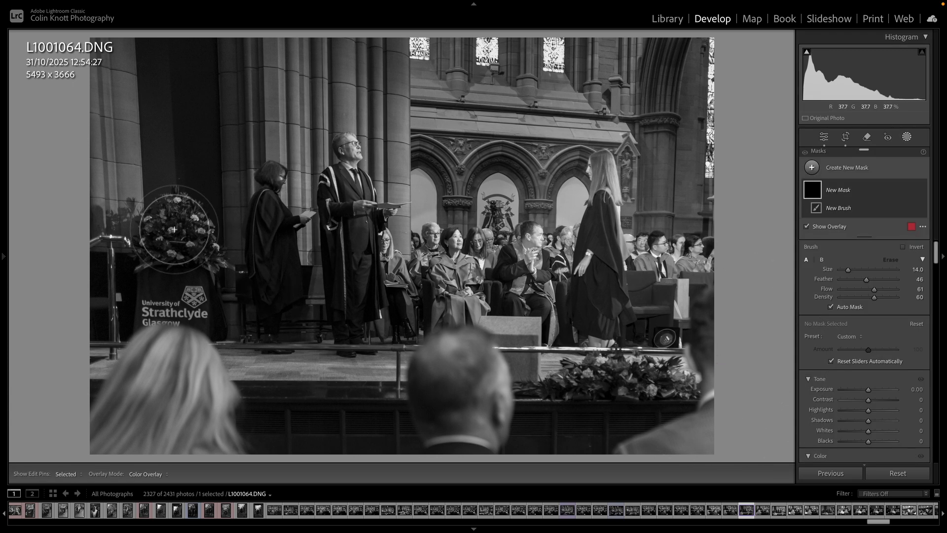
{"action": "key", "text": "alt"}
{"action": "mouse_move", "coordinate": [160, 239]}
{"action": "left_mouse_down"}
{"action": "mouse_move", "coordinate": [177, 230]}
{"action": "mouse_move", "coordinate": [179, 243]}
{"action": "mouse_move", "coordinate": [186, 222]}
{"action": "mouse_move", "coordinate": [212, 237]}
{"action": "left_mouse_up"}
{"action": "scroll", "coordinate": [270, 211], "scroll_direction": "down", "scroll_amount": 3}
{"action": "mouse_move", "coordinate": [266, 212]}
{"action": "left_mouse_down"}
{"action": "mouse_move", "coordinate": [278, 233]}
{"action": "mouse_move", "coordinate": [276, 221]}
{"action": "mouse_move", "coordinate": [281, 319]}
{"action": "mouse_move", "coordinate": [270, 176]}
{"action": "left_mouse_up"}
{"action": "key", "text": "h"}
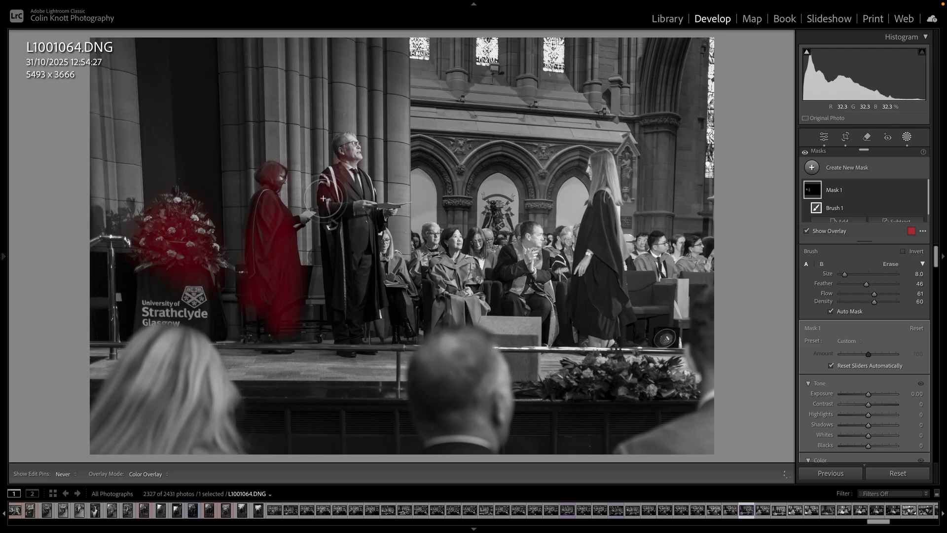
- Extend the brush mask over the official holding the papers, the graduate and the flowers at the stage edge
{"action": "mouse_move", "coordinate": [360, 195]}
{"action": "left_mouse_down"}
{"action": "mouse_move", "coordinate": [373, 210]}
{"action": "mouse_move", "coordinate": [359, 274]}
{"action": "mouse_move", "coordinate": [331, 233]}
{"action": "mouse_move", "coordinate": [344, 349]}
{"action": "mouse_move", "coordinate": [371, 237]}
{"action": "mouse_move", "coordinate": [362, 319]}
{"action": "mouse_move", "coordinate": [373, 322]}
{"action": "left_mouse_up"}
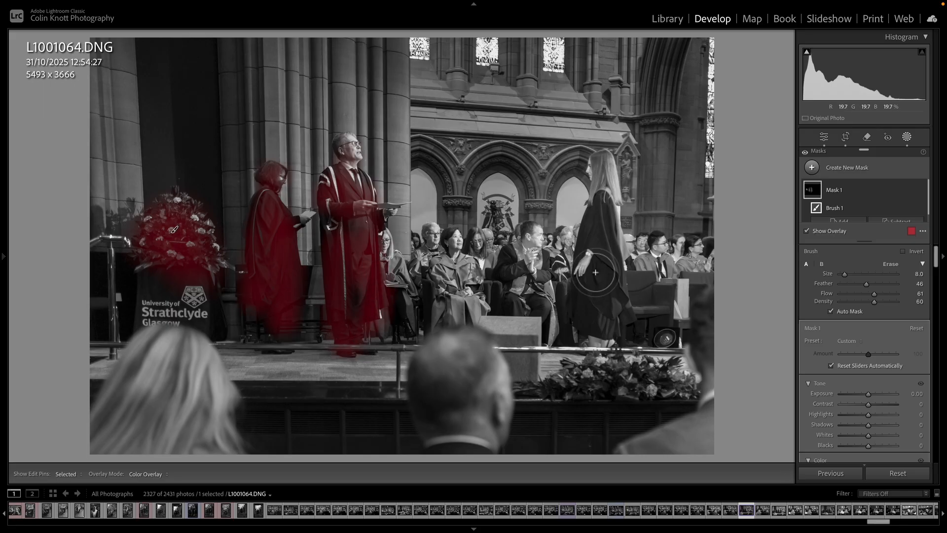
{"action": "mouse_move", "coordinate": [612, 226]}
{"action": "left_mouse_down"}
{"action": "mouse_move", "coordinate": [558, 297]}
{"action": "mouse_move", "coordinate": [583, 269]}
{"action": "mouse_move", "coordinate": [582, 313]}
{"action": "mouse_move", "coordinate": [588, 306]}
{"action": "mouse_move", "coordinate": [596, 348]}
{"action": "mouse_move", "coordinate": [599, 170]}
{"action": "mouse_move", "coordinate": [614, 162]}
{"action": "mouse_move", "coordinate": [605, 167]}
{"action": "mouse_move", "coordinate": [624, 328]}
{"action": "mouse_move", "coordinate": [605, 313]}
{"action": "mouse_move", "coordinate": [609, 373]}
{"action": "mouse_move", "coordinate": [600, 358]}
{"action": "mouse_move", "coordinate": [640, 357]}
{"action": "mouse_move", "coordinate": [591, 343]}
{"action": "mouse_move", "coordinate": [580, 359]}
{"action": "mouse_move", "coordinate": [627, 377]}
{"action": "left_mouse_up"}
{"action": "scroll", "coordinate": [600, 221], "scroll_direction": "up", "scroll_amount": 2}
{"action": "key", "text": "h"}
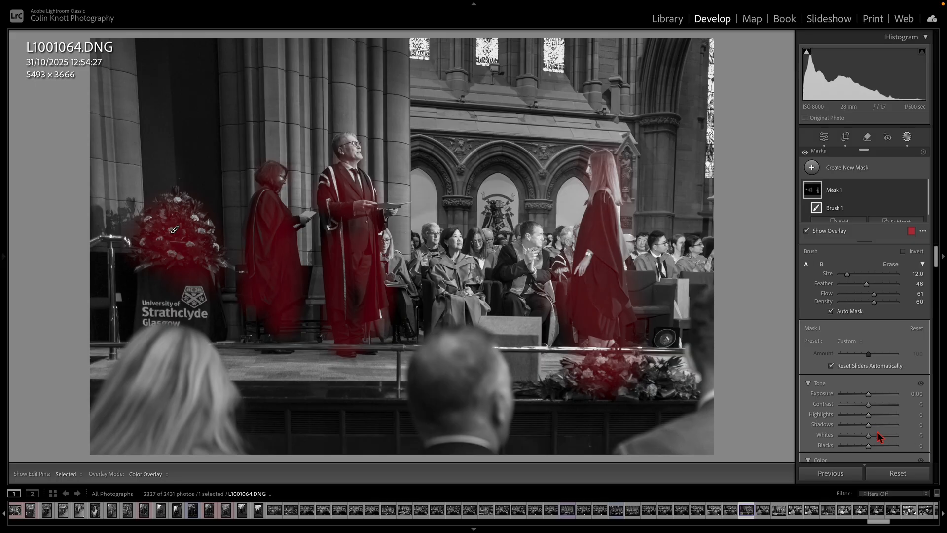
- Hide the mask overlay, set the mask's Shadows to 74 and reduce the brush size to 4
{"action": "key", "text": "o"}
{"action": "left_click_drag", "start_coordinate": [869, 427], "coordinate": [889, 428]}
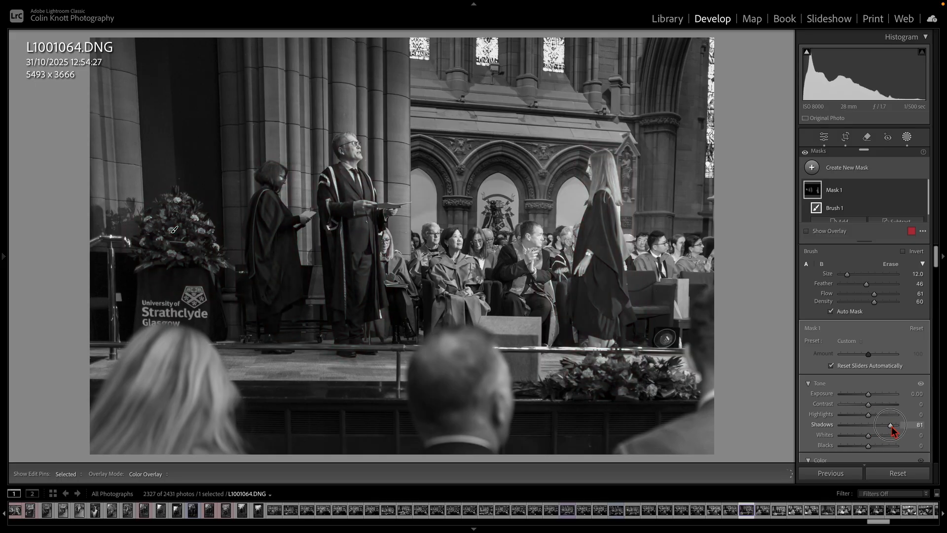
{"action": "key", "text": "bracketleft"}
{"action": "key", "text": "bracketleft"}
{"action": "key", "text": "bracketleft"}
{"action": "key", "text": "bracketleft"}
{"action": "key", "text": "bracketleft"}
{"action": "key", "text": "bracketleft"}
{"action": "key", "text": "bracketleft"}
{"action": "key", "text": "bracketleft"}
{"action": "key", "text": "h"}
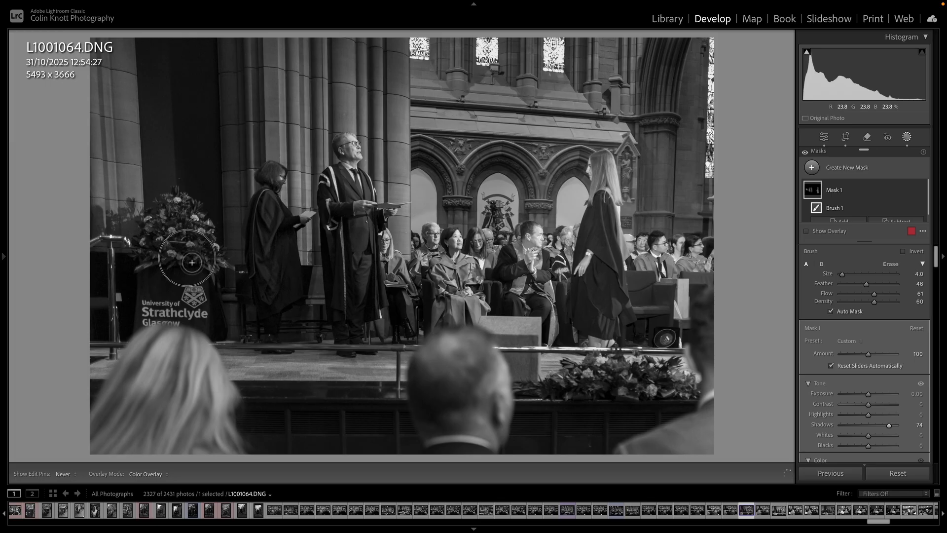
{"action": "key", "text": "h"}
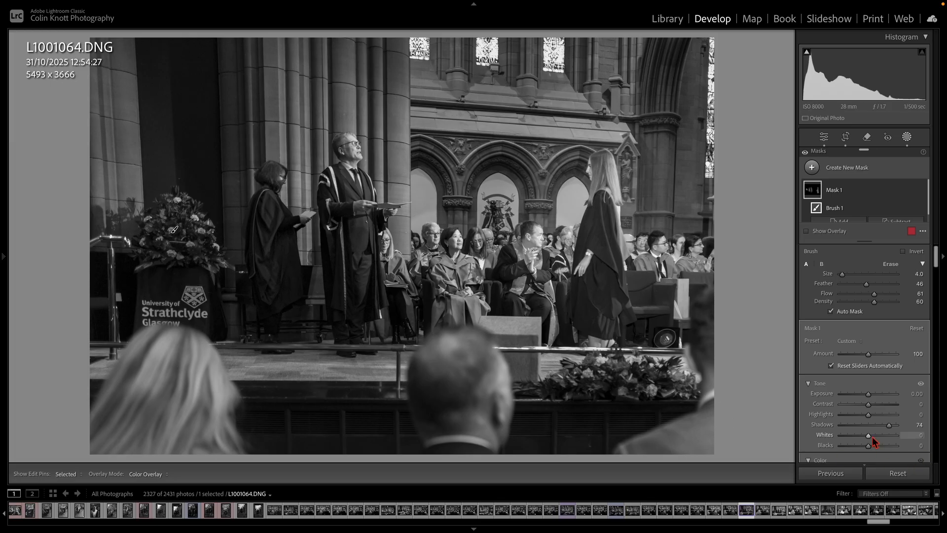
- Set the first mask's Whites to 7, Blacks to 53 and Highlights to -81
{"action": "mouse_move", "coordinate": [876, 436]}
{"action": "left_mouse_down"}
{"action": "mouse_move", "coordinate": [858, 439]}
{"action": "mouse_move", "coordinate": [871, 436]}
{"action": "left_mouse_up"}
{"action": "mouse_move", "coordinate": [873, 441]}
{"action": "left_mouse_down"}
{"action": "mouse_move", "coordinate": [869, 450]}
{"action": "mouse_move", "coordinate": [888, 451]}
{"action": "left_mouse_up"}
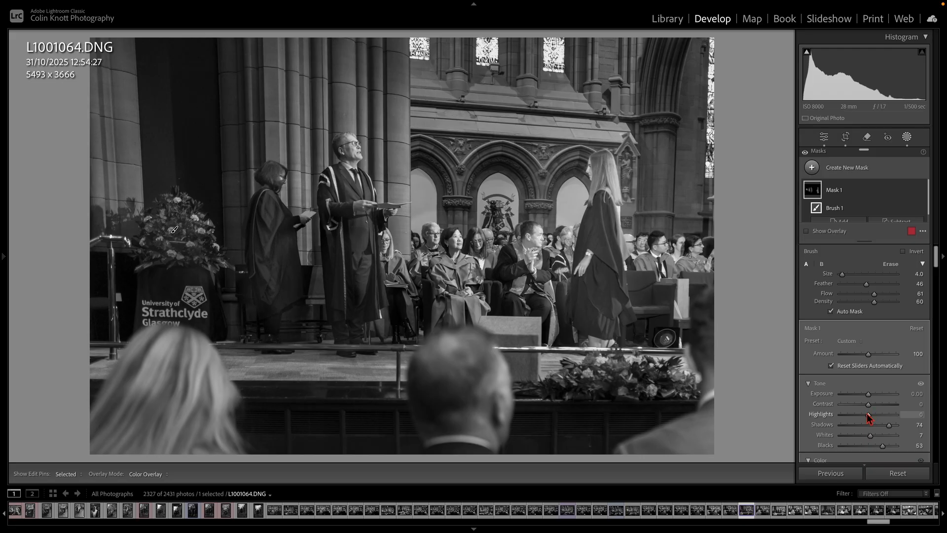
{"action": "left_click_drag", "start_coordinate": [869, 418], "coordinate": [845, 420]}
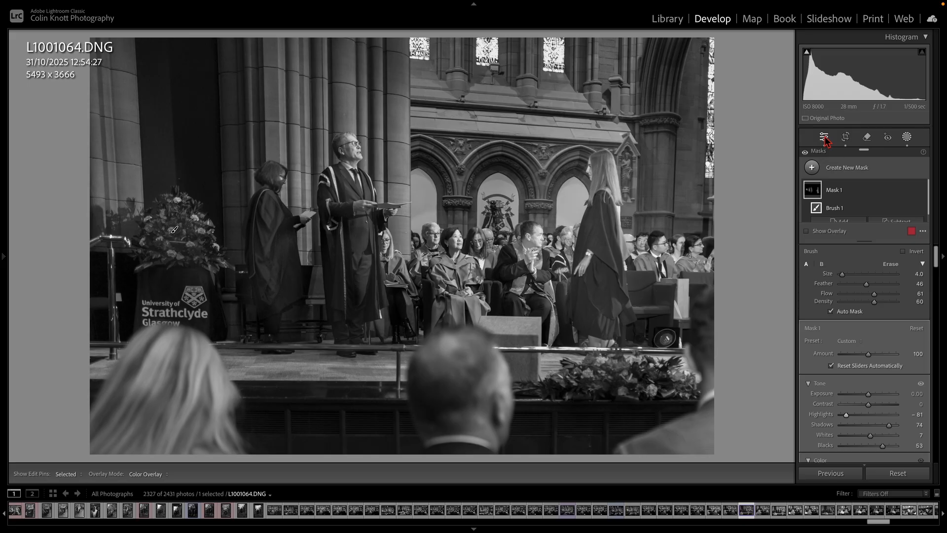
- Paint a second mask over the two front seated officials' faces with a size 3 brush, and set its Highlights to -67
{"action": "key", "text": "h"}
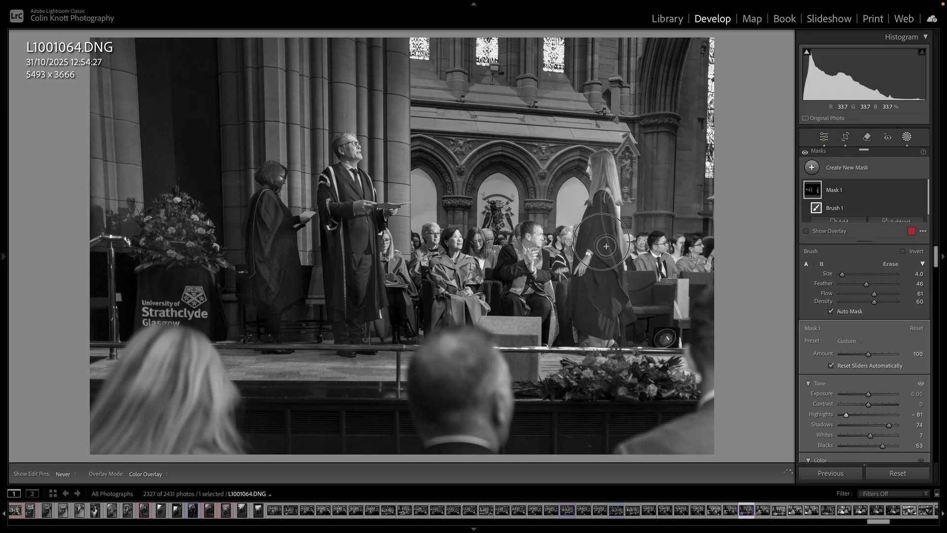
{"action": "key", "text": "bracketleft"}
{"action": "key", "text": "h"}
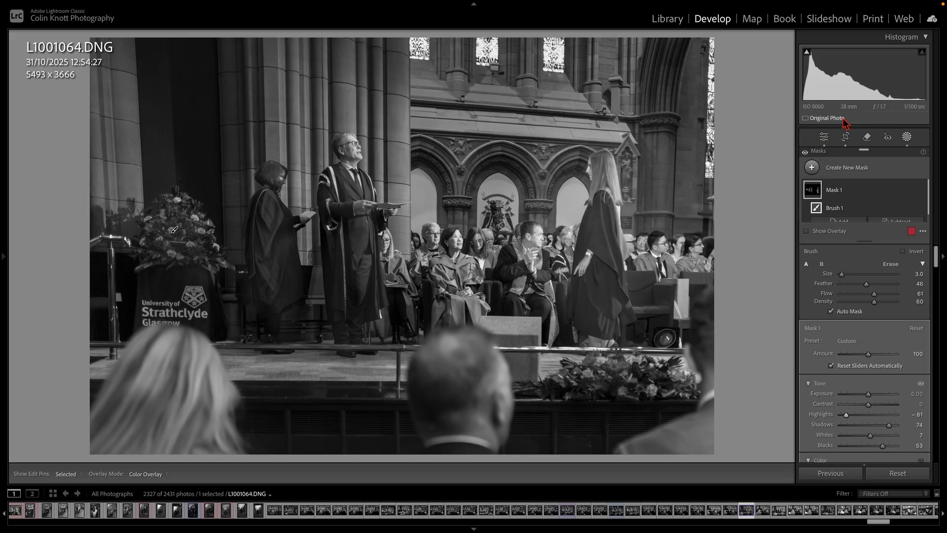
{"action": "left_click", "coordinate": [823, 138]}
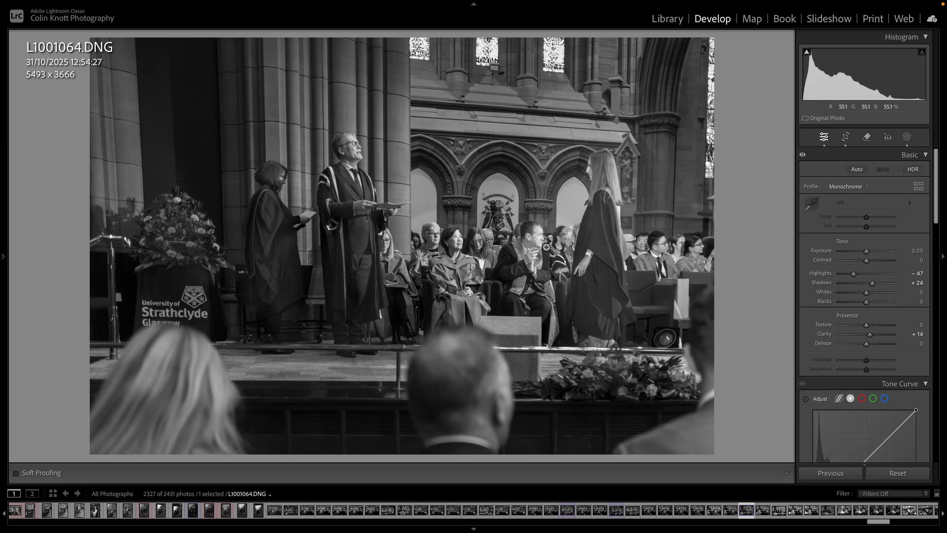
{"action": "key", "text": "k"}
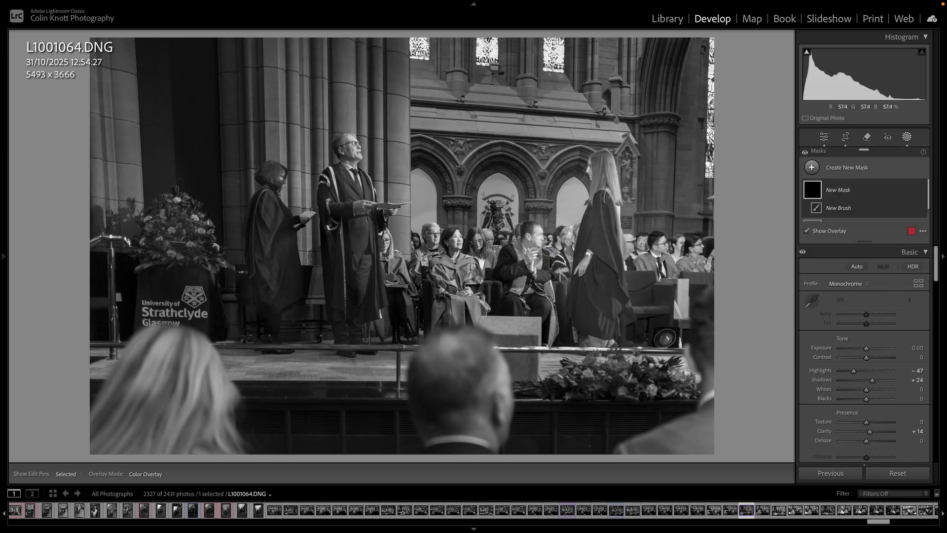
{"action": "key", "text": "h"}
{"action": "mouse_move", "coordinate": [543, 247]}
{"action": "left_mouse_down"}
{"action": "mouse_move", "coordinate": [528, 232]}
{"action": "mouse_move", "coordinate": [509, 259]}
{"action": "left_mouse_up"}
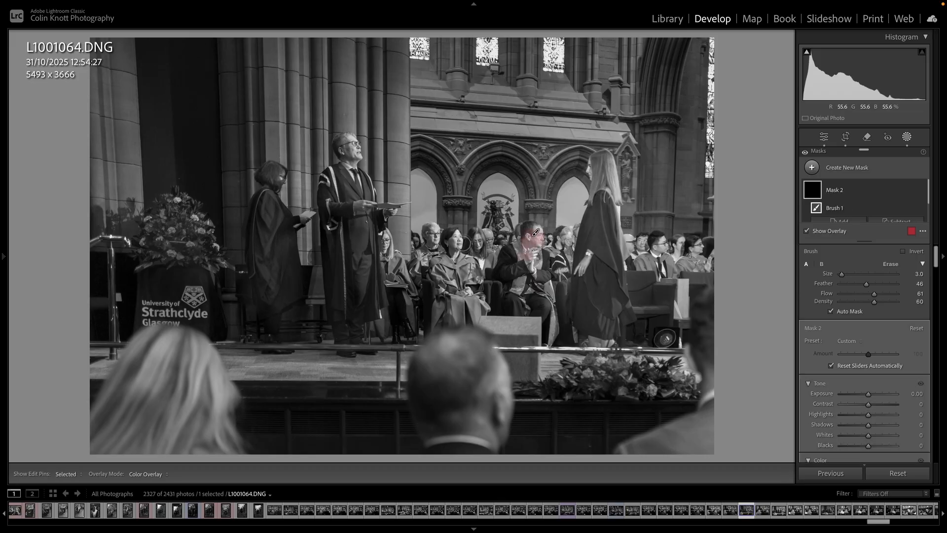
{"action": "mouse_move", "coordinate": [457, 236]}
{"action": "left_mouse_down"}
{"action": "mouse_move", "coordinate": [449, 244]}
{"action": "mouse_move", "coordinate": [466, 239]}
{"action": "mouse_move", "coordinate": [455, 245]}
{"action": "left_mouse_up"}
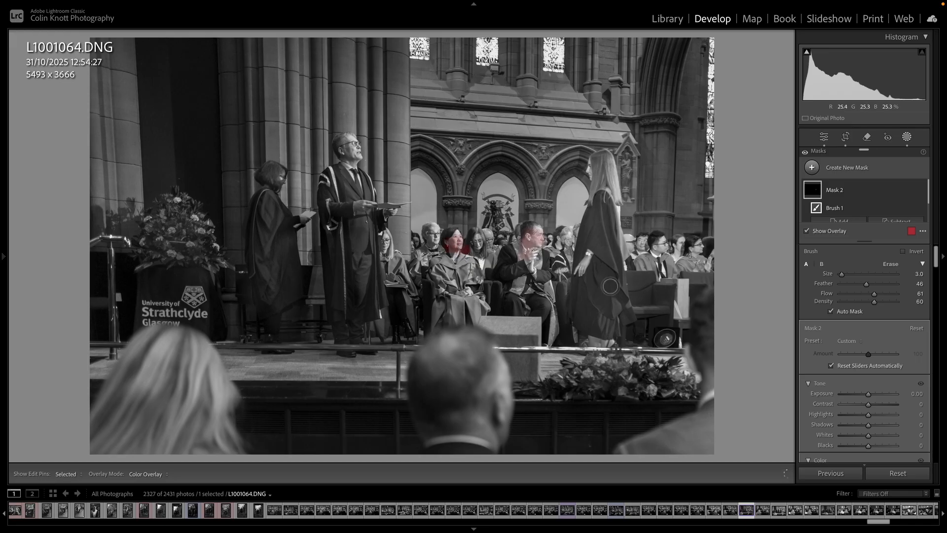
{"action": "key", "text": "o"}
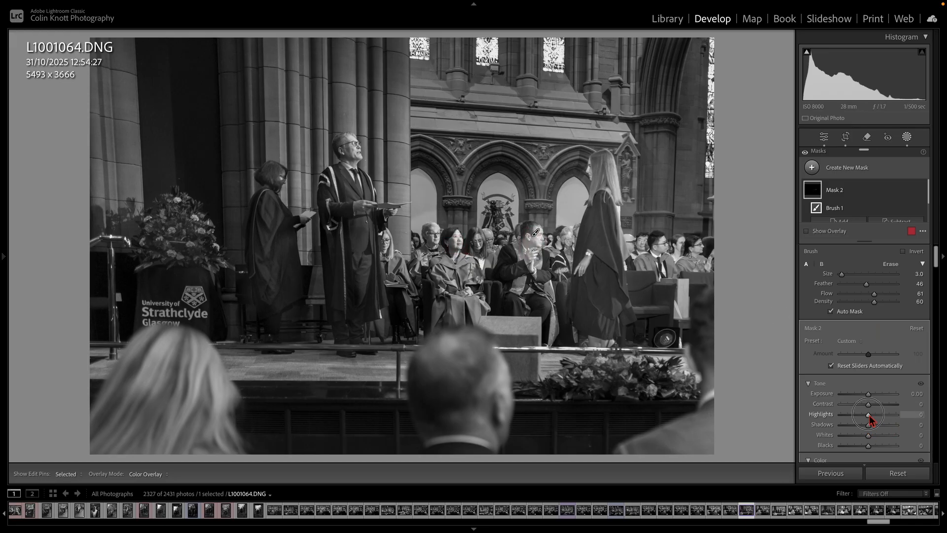
{"action": "left_click_drag", "start_coordinate": [869, 415], "coordinate": [851, 417]}
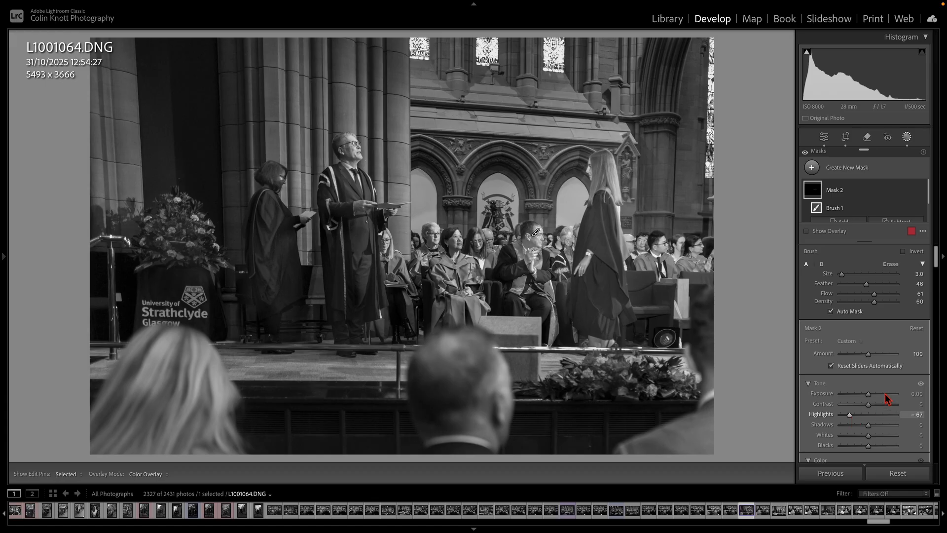
{"action": "left_click", "coordinate": [823, 138]}
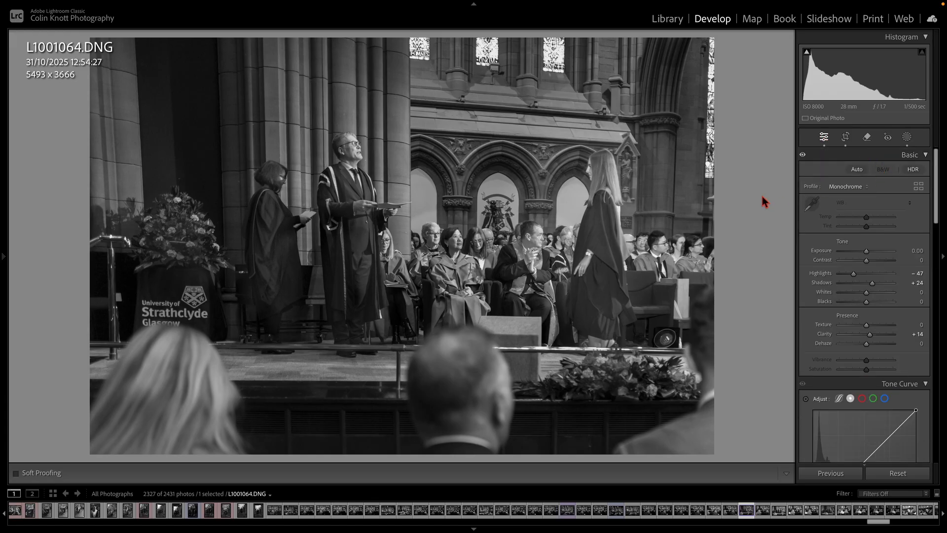
- Brush a third mask over the photo's outer edges and foreground audience, and set its Shadows to -66, Blacks to -100 and Exposure to -1.43
{"action": "key", "text": "k"}
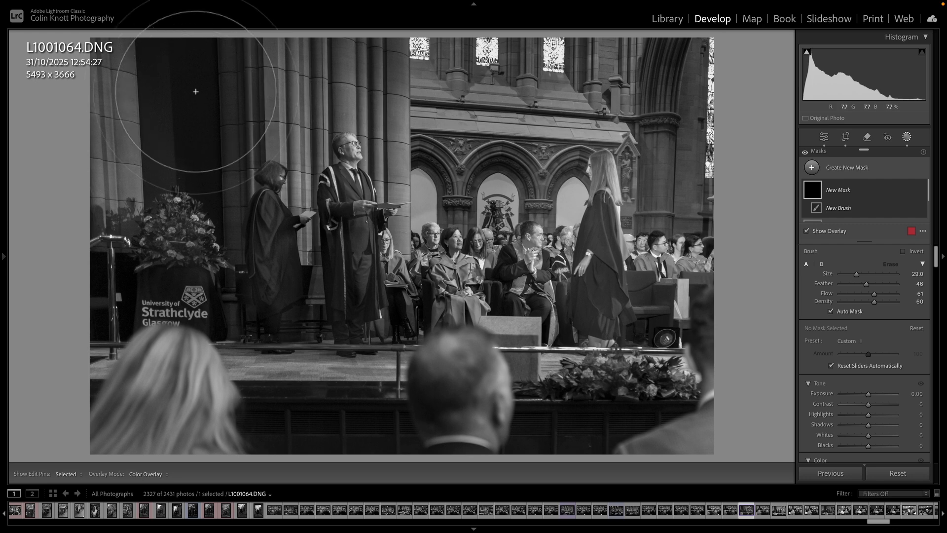
{"action": "mouse_move", "coordinate": [195, 91]}
{"action": "left_mouse_down"}
{"action": "mouse_move", "coordinate": [141, 108]}
{"action": "mouse_move", "coordinate": [111, 178]}
{"action": "mouse_move", "coordinate": [152, 109]}
{"action": "mouse_move", "coordinate": [98, 257]}
{"action": "mouse_move", "coordinate": [124, 430]}
{"action": "mouse_move", "coordinate": [199, 490]}
{"action": "mouse_move", "coordinate": [159, 419]}
{"action": "mouse_move", "coordinate": [433, 461]}
{"action": "mouse_move", "coordinate": [630, 442]}
{"action": "mouse_move", "coordinate": [735, 385]}
{"action": "mouse_move", "coordinate": [700, 345]}
{"action": "left_mouse_up"}
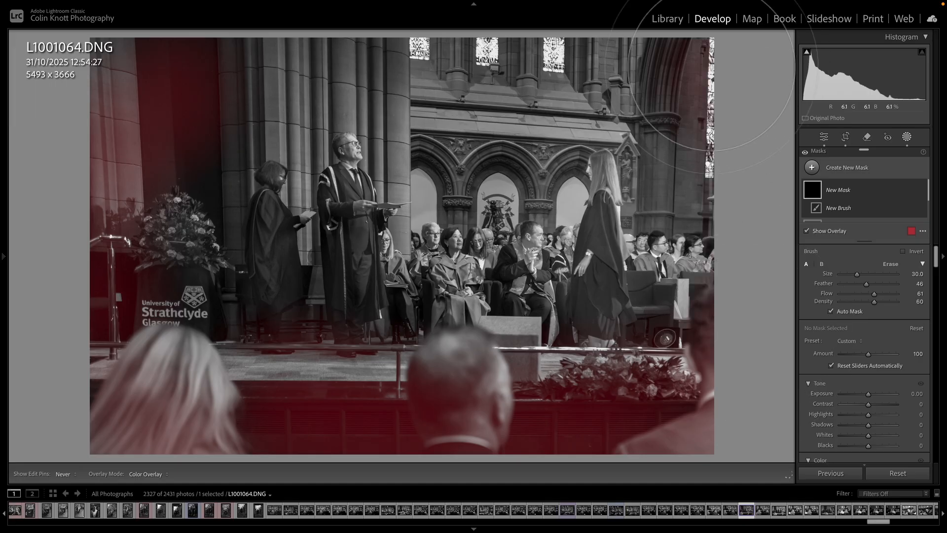
{"action": "left_click", "coordinate": [710, 69]}
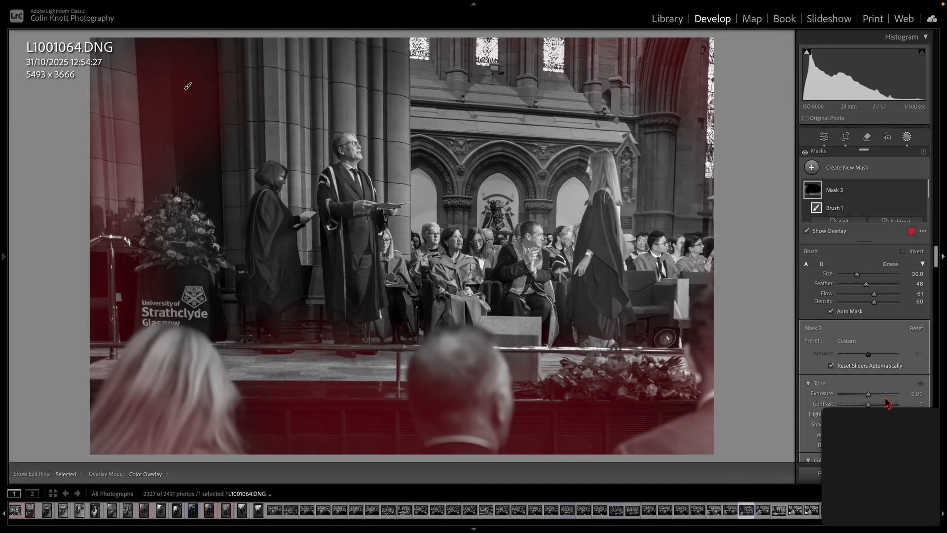
{"action": "key", "text": "o"}
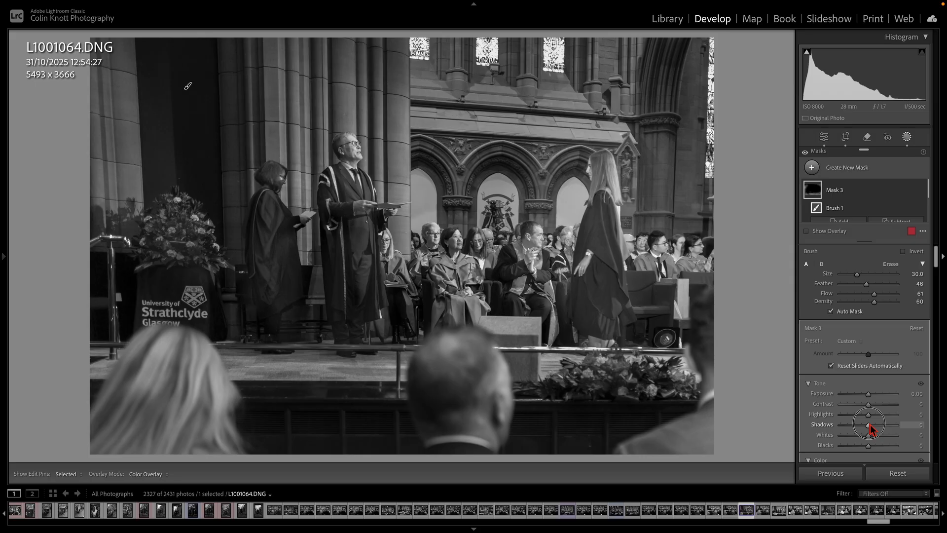
{"action": "left_click_drag", "start_coordinate": [869, 425], "coordinate": [816, 452]}
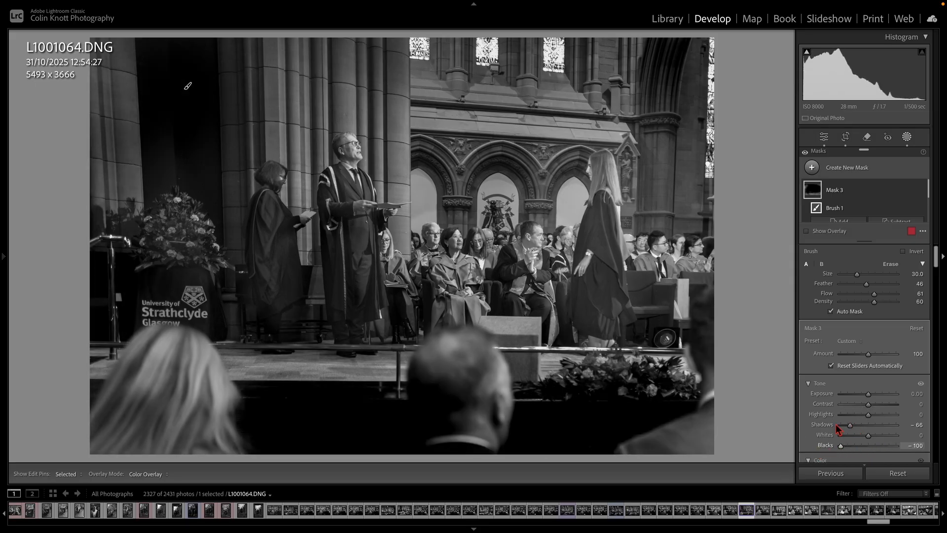
{"action": "left_click_drag", "start_coordinate": [869, 396], "coordinate": [859, 397]}
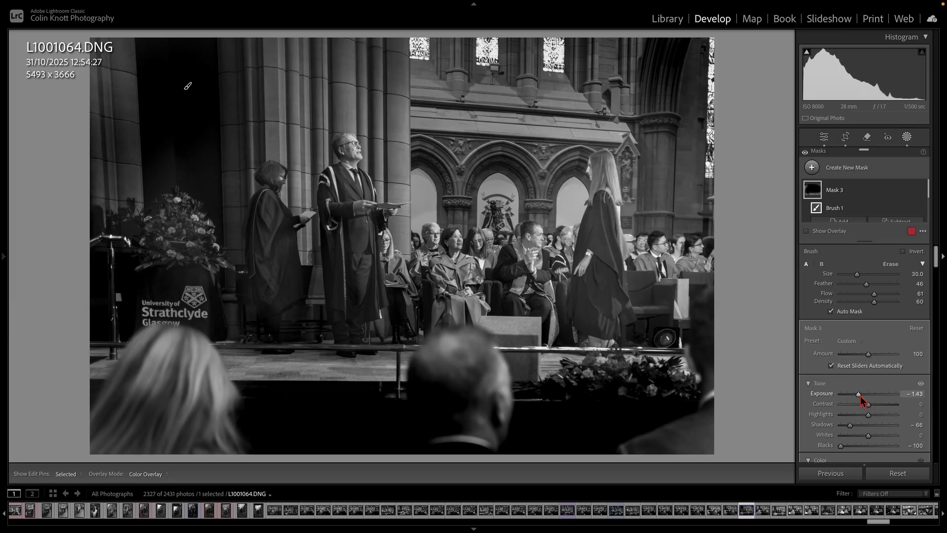
- Apply the SilverChrome MEDIUM grain preset to the photo after trying the SilverChrome FAST grain preset
{"action": "mouse_move", "coordinate": [6, 262]}
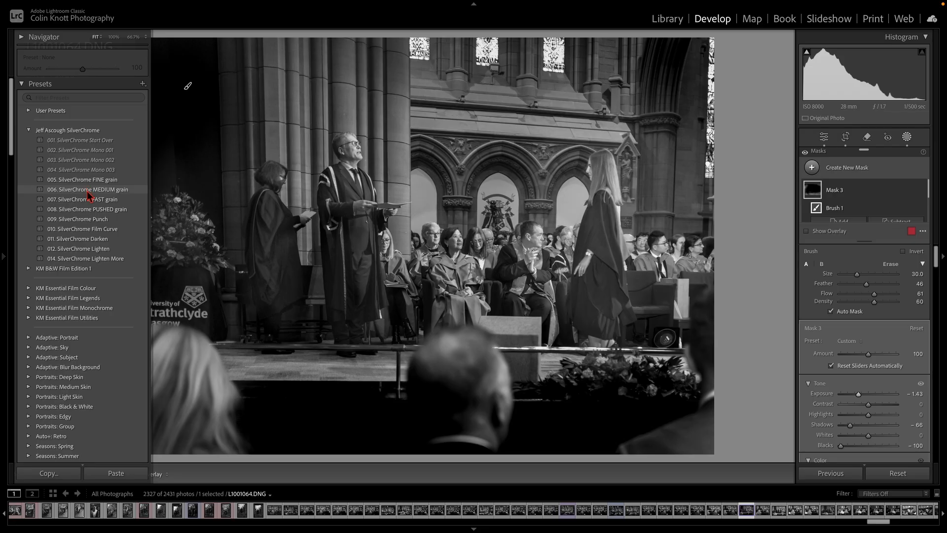
{"action": "left_click", "coordinate": [96, 203]}
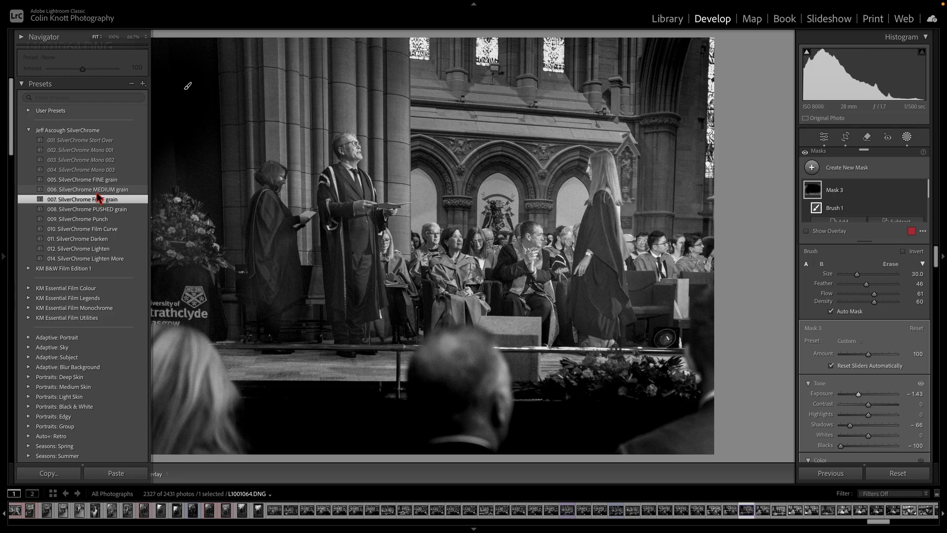
{"action": "left_click", "coordinate": [98, 191]}
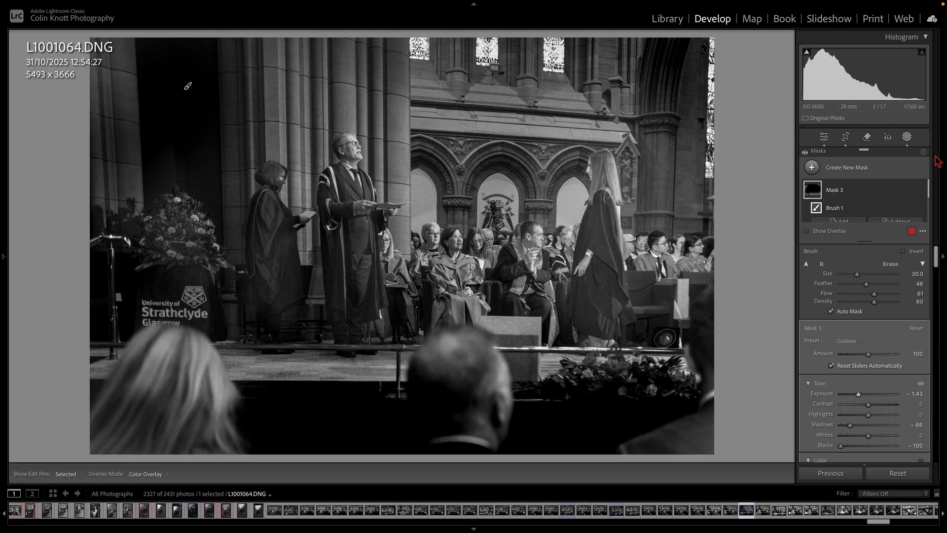
- Compare L1001064.DNG with and without its Basic adjustments, and review its crop against the full frame
{"action": "left_click", "coordinate": [825, 138]}
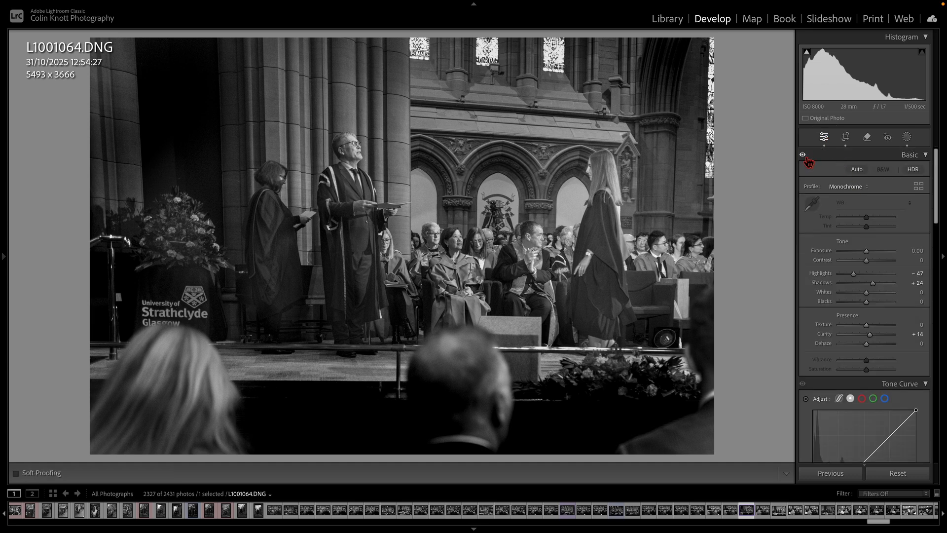
{"action": "left_click", "coordinate": [802, 156]}
{"action": "left_click", "coordinate": [802, 156]}
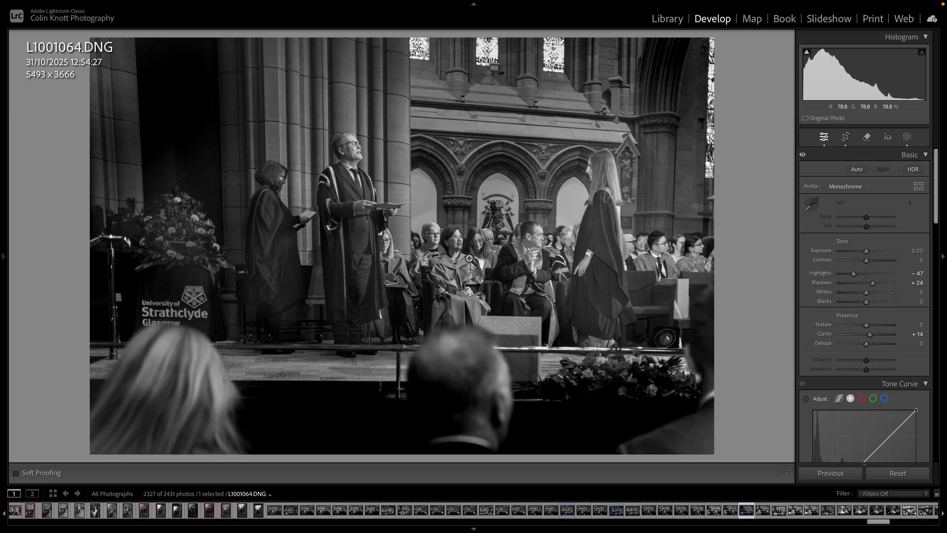
{"action": "left_click", "coordinate": [846, 137]}
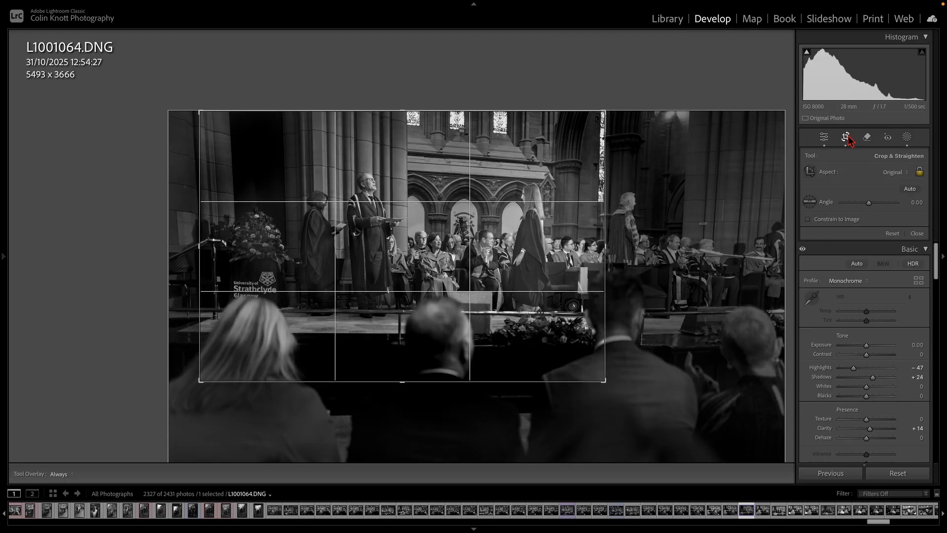
{"action": "left_click", "coordinate": [823, 141]}
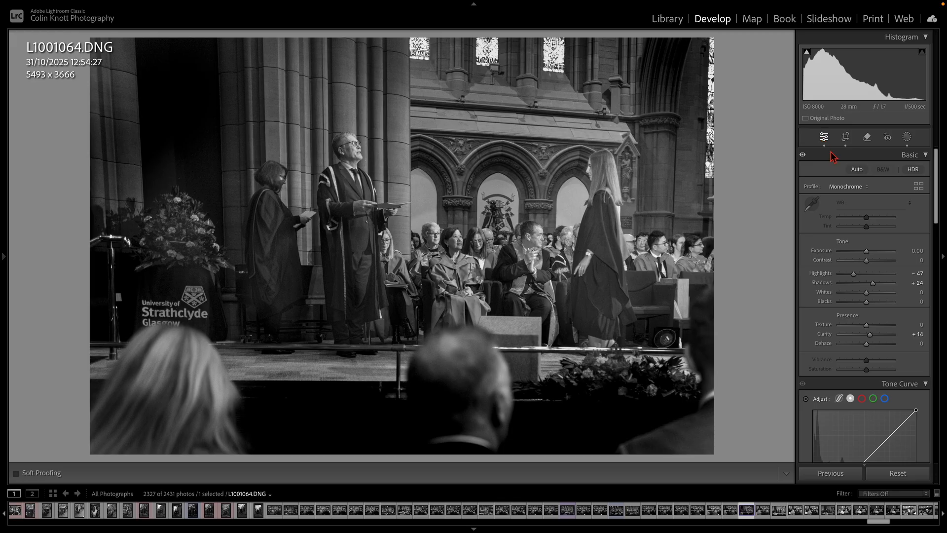
- Set the photo's Highlights to -63 and Clarity to +31, and bring up its crop frame over the full image
{"action": "mouse_move", "coordinate": [856, 276]}
{"action": "left_mouse_down"}
{"action": "mouse_move", "coordinate": [843, 280]}
{"action": "mouse_move", "coordinate": [852, 277]}
{"action": "left_mouse_up"}
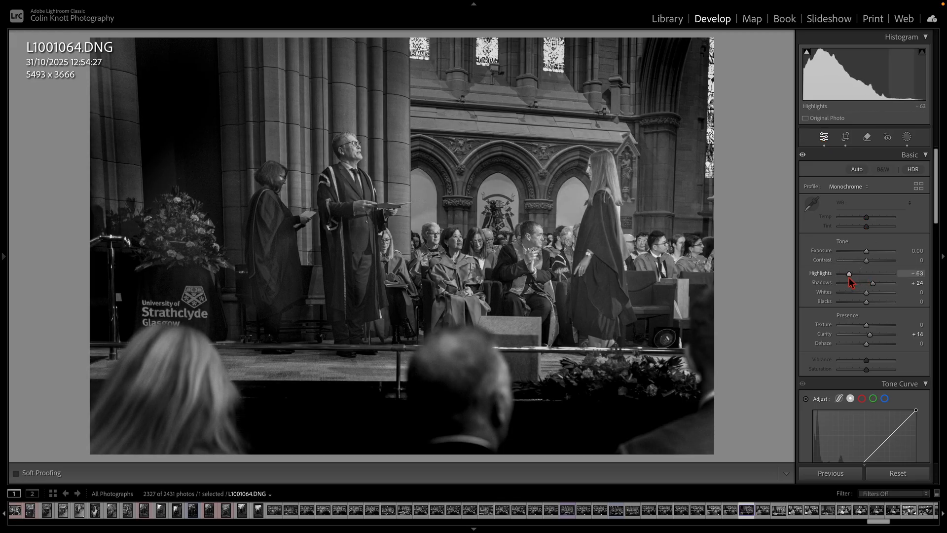
{"action": "mouse_move", "coordinate": [870, 338]}
{"action": "left_mouse_down"}
{"action": "mouse_move", "coordinate": [880, 341]}
{"action": "mouse_move", "coordinate": [870, 346]}
{"action": "mouse_move", "coordinate": [874, 335]}
{"action": "left_mouse_up"}
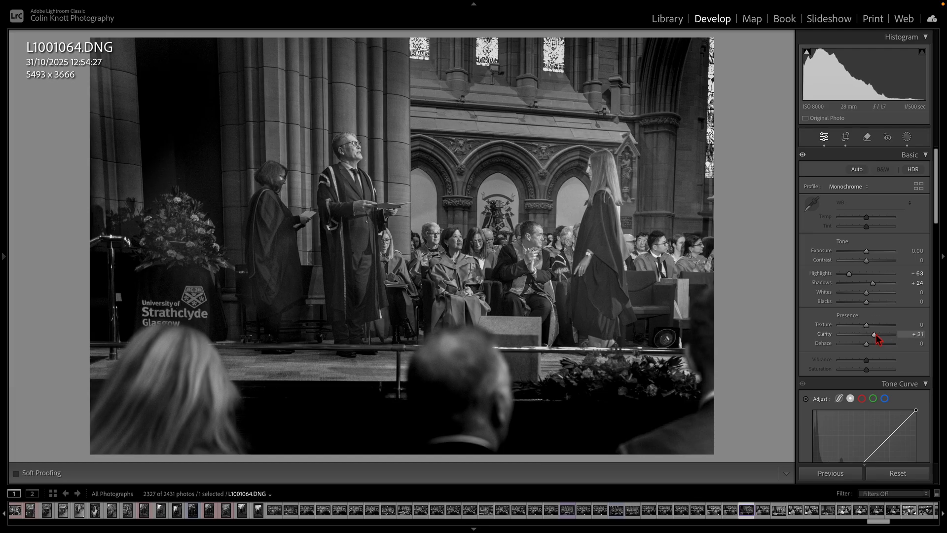
{"action": "left_click", "coordinate": [845, 137]}
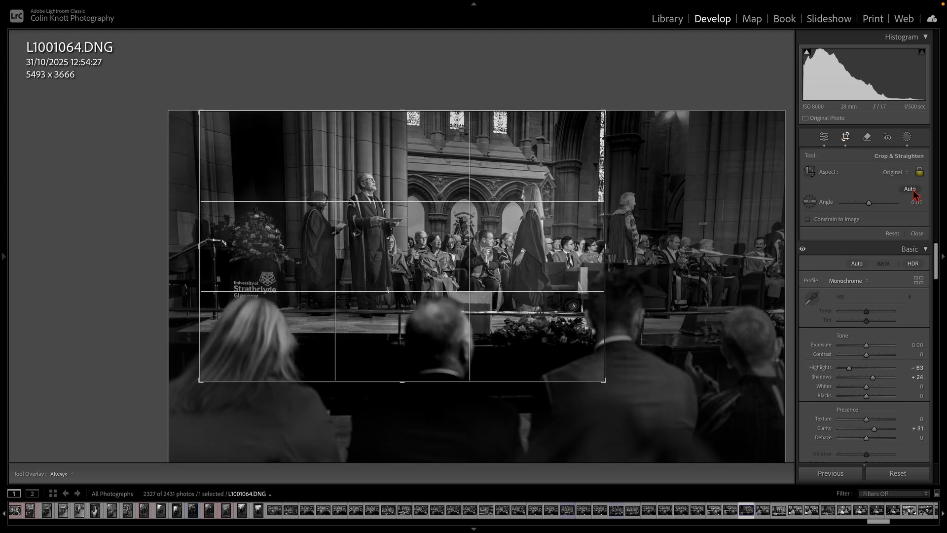
- Straighten L1001064.DNG automatically within its crop and apply the crop
{"action": "left_click", "coordinate": [912, 190]}
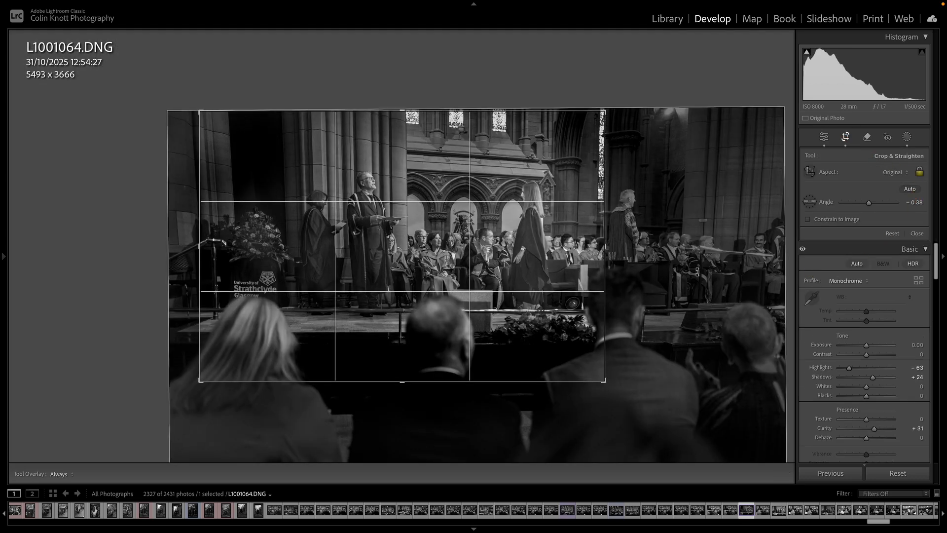
{"action": "left_click", "coordinate": [824, 138]}
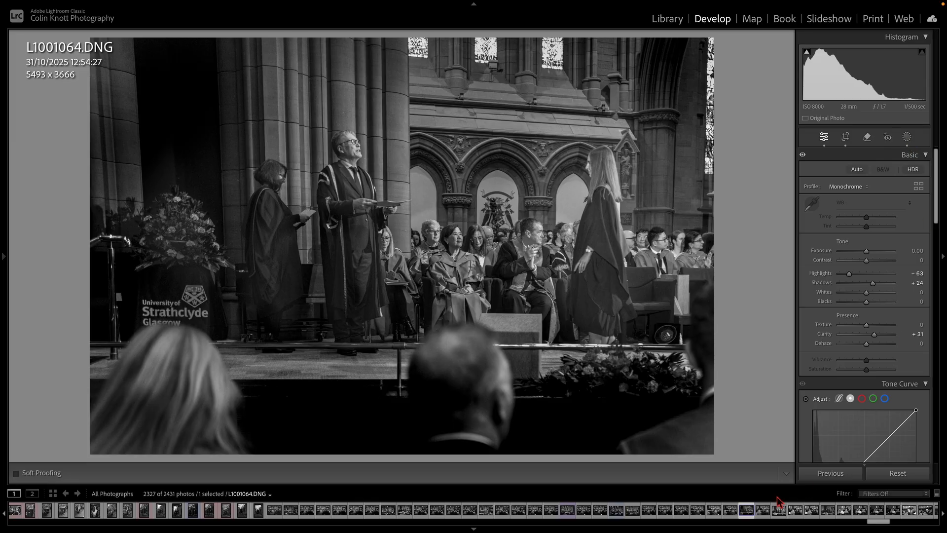
- Open L1001087.DNG and crop it to about 6434 x 4294 around the two graduates, leaving out their certificates
{"action": "scroll", "coordinate": [833, 513], "scroll_direction": "down", "scroll_amount": 3}
{"action": "scroll", "coordinate": [832, 512], "scroll_direction": "down", "scroll_amount": 8}
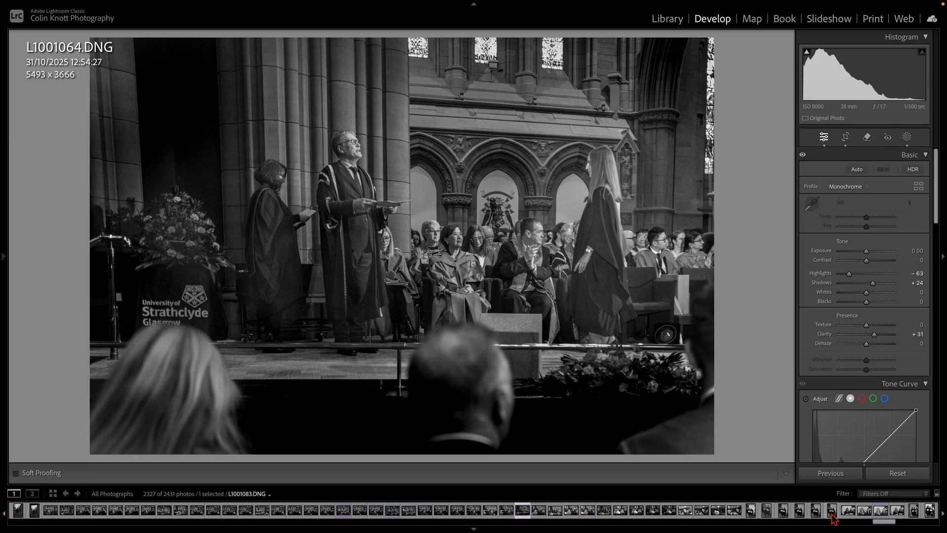
{"action": "scroll", "coordinate": [832, 513], "scroll_direction": "down", "scroll_amount": 2}
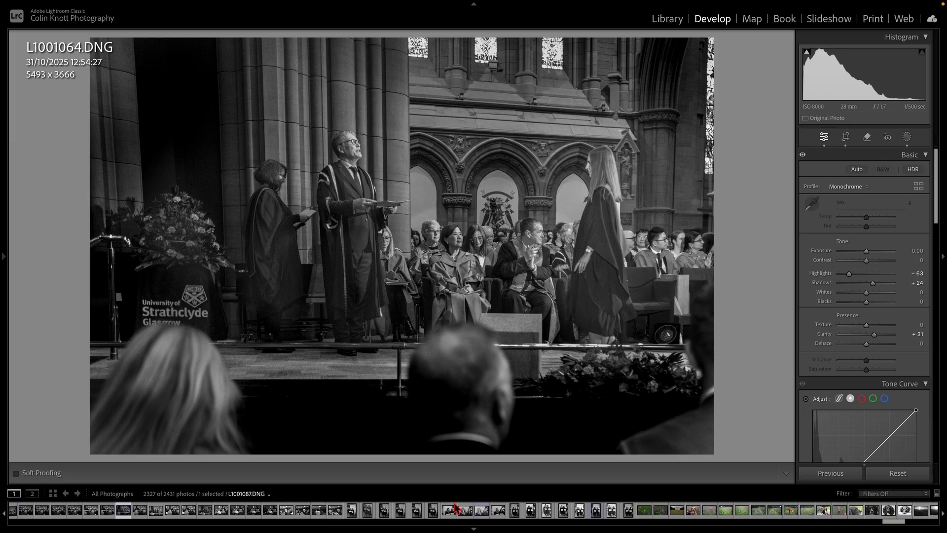
{"action": "left_click", "coordinate": [480, 510]}
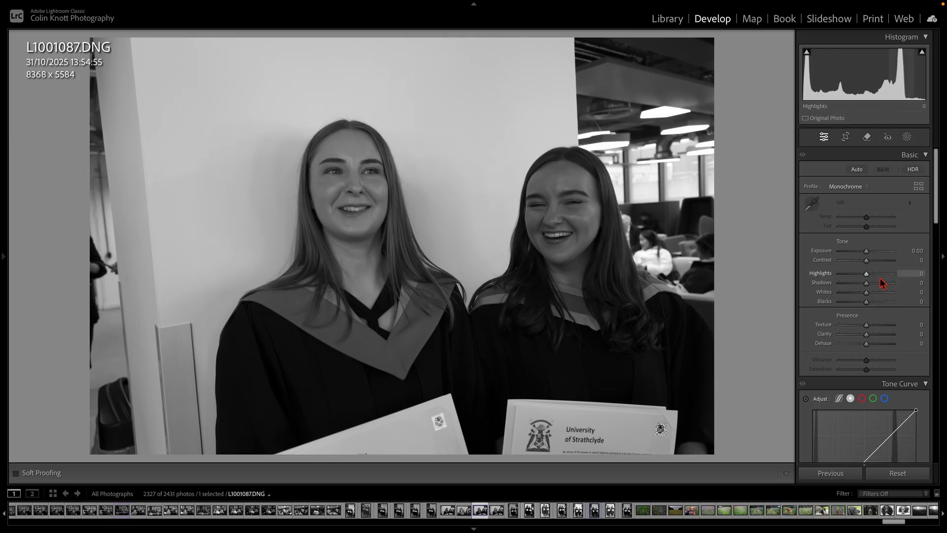
{"action": "left_click", "coordinate": [845, 137]}
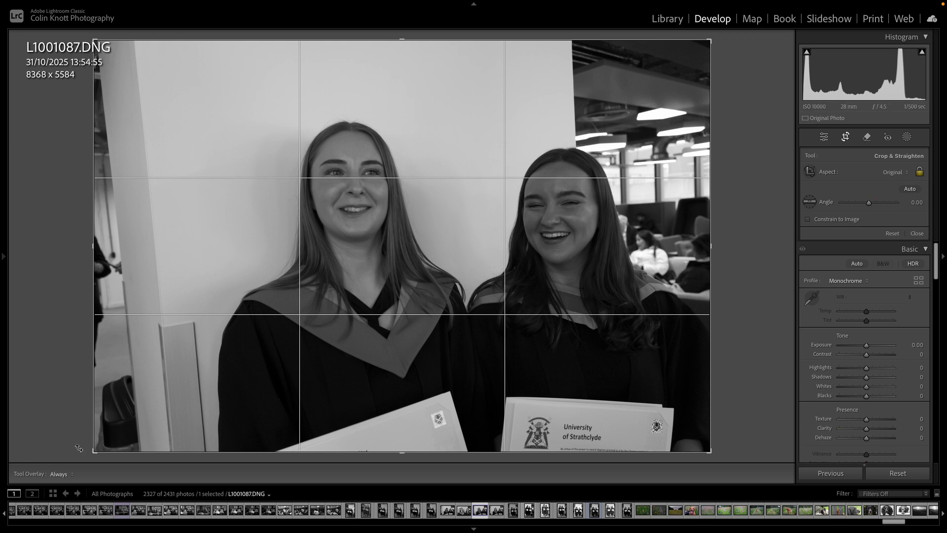
{"action": "left_click_drag", "start_coordinate": [94, 452], "coordinate": [108, 424]}
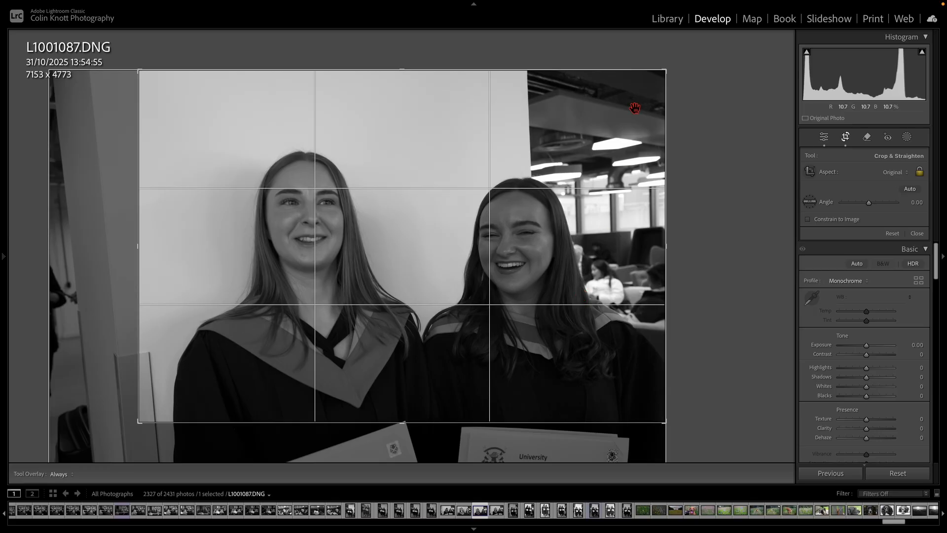
{"action": "left_click_drag", "start_coordinate": [659, 78], "coordinate": [607, 112]}
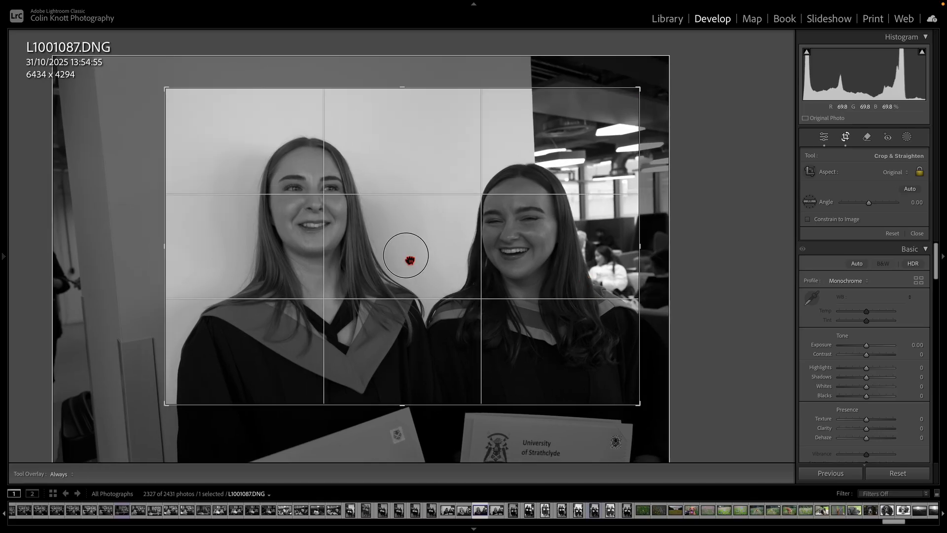
{"action": "mouse_move", "coordinate": [410, 260]}
{"action": "left_mouse_down"}
{"action": "mouse_move", "coordinate": [429, 256]}
{"action": "mouse_move", "coordinate": [410, 260]}
{"action": "left_mouse_up"}
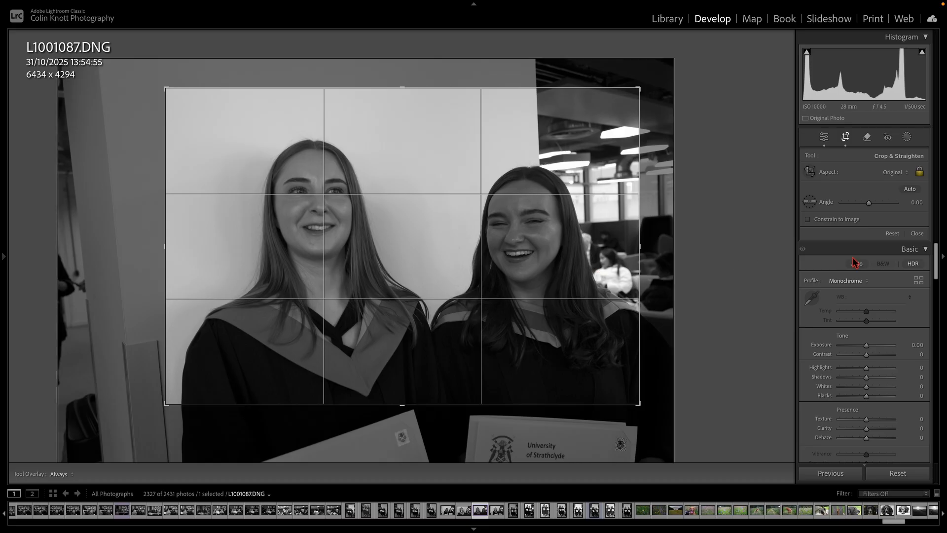
{"action": "left_click", "coordinate": [824, 139]}
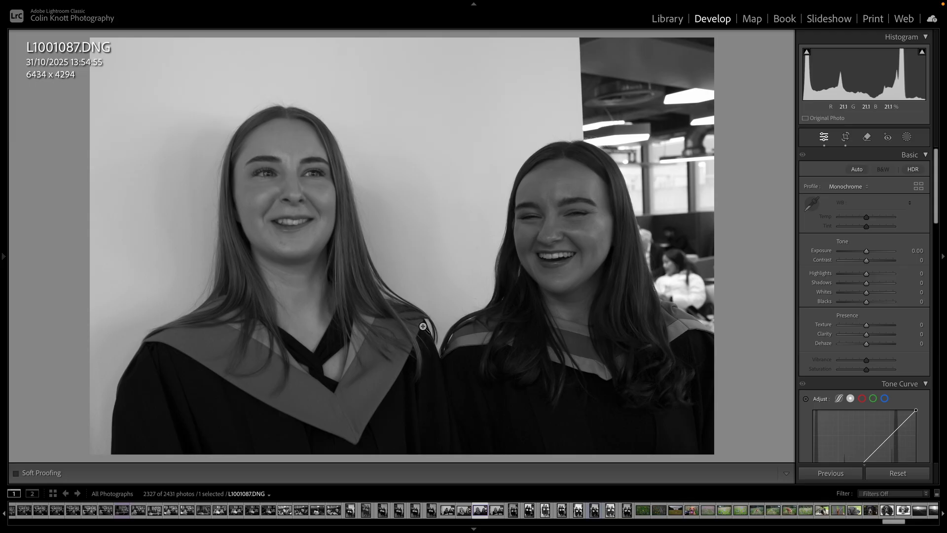
- Set the photo's Shadows to +36, Highlights to -47 and Clarity to +17
{"action": "left_click", "coordinate": [866, 335]}
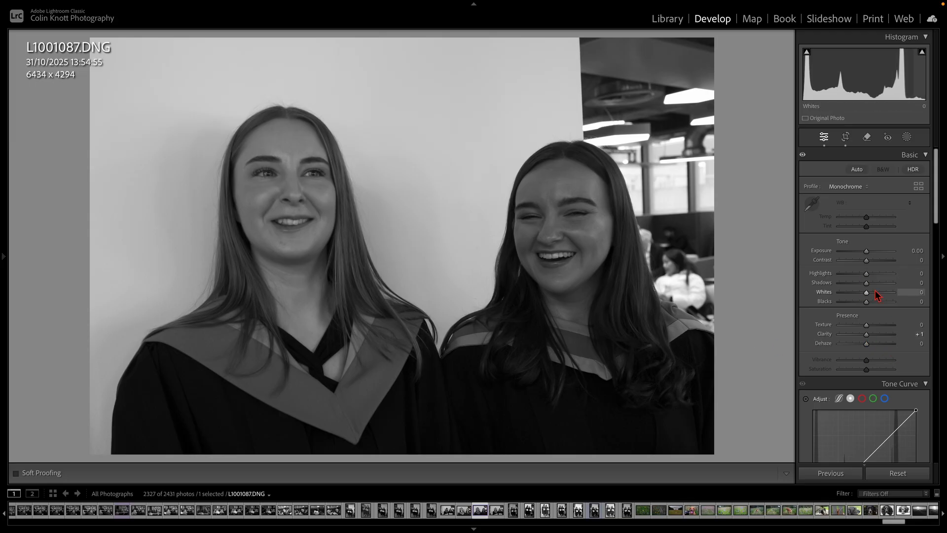
{"action": "left_click", "coordinate": [869, 284]}
{"action": "left_click_drag", "start_coordinate": [872, 285], "coordinate": [851, 277]}
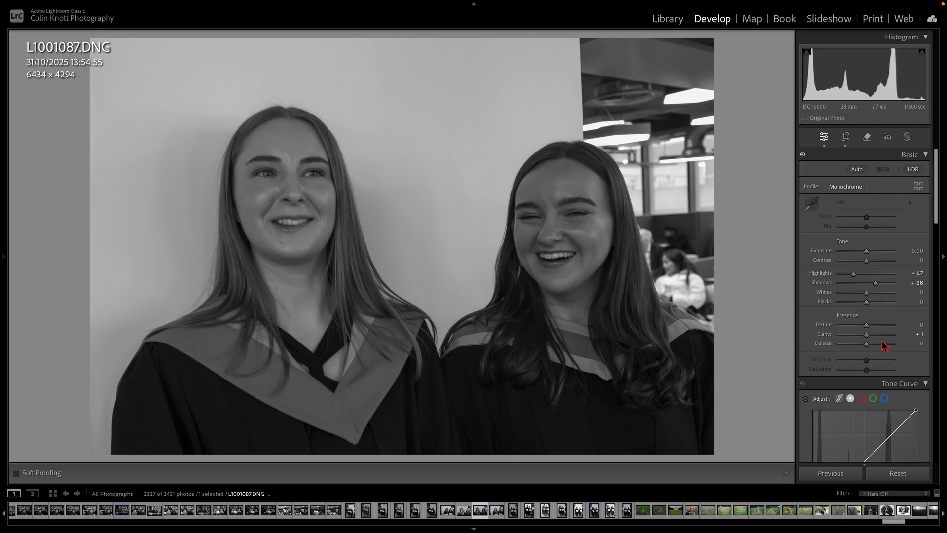
{"action": "left_click_drag", "start_coordinate": [866, 334], "coordinate": [873, 337]}
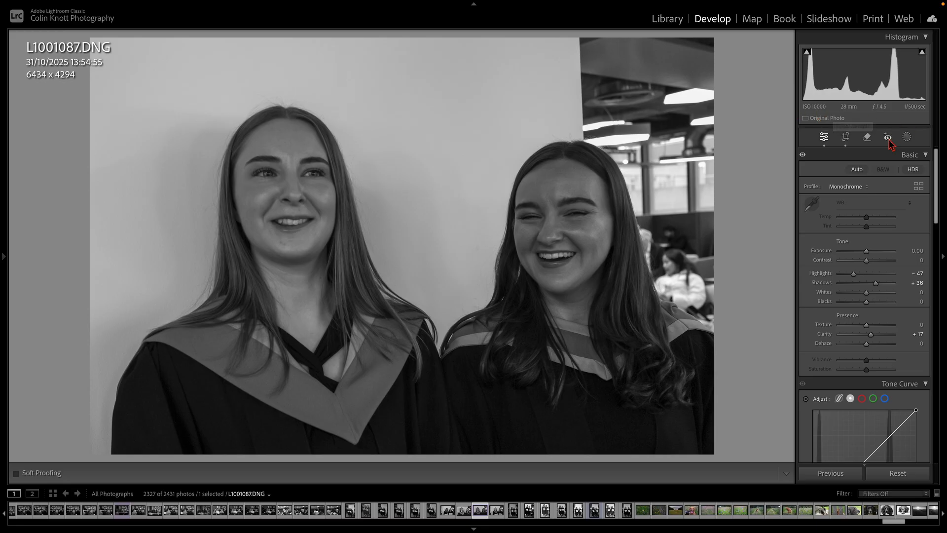
- Create an All People mask covering each entire person, lower its Highlights and set its Shadows to 14
{"action": "left_click", "coordinate": [906, 136]}
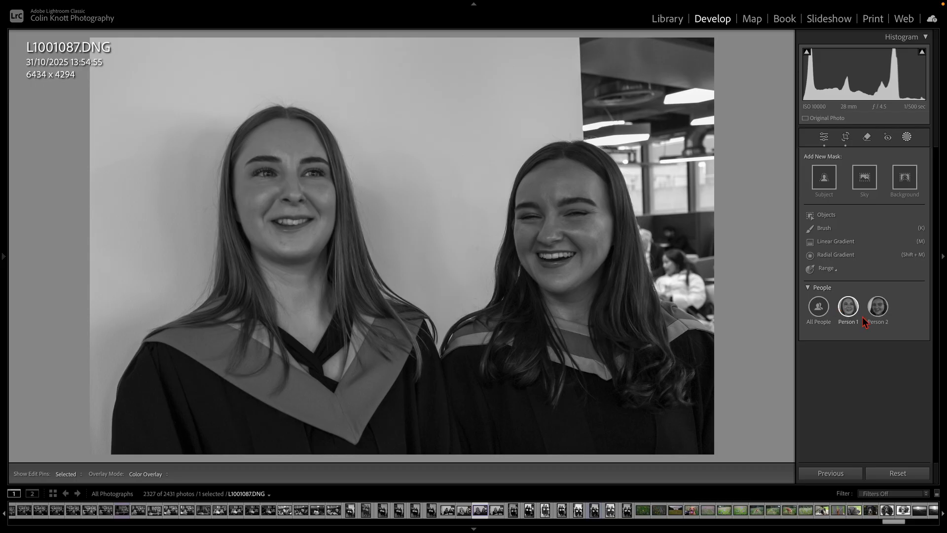
{"action": "left_click", "coordinate": [818, 309]}
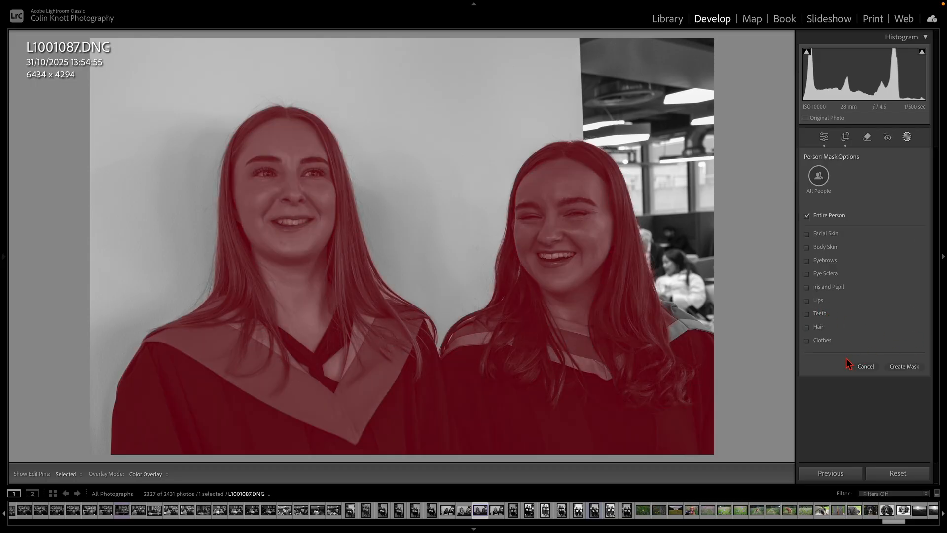
{"action": "left_click", "coordinate": [904, 366]}
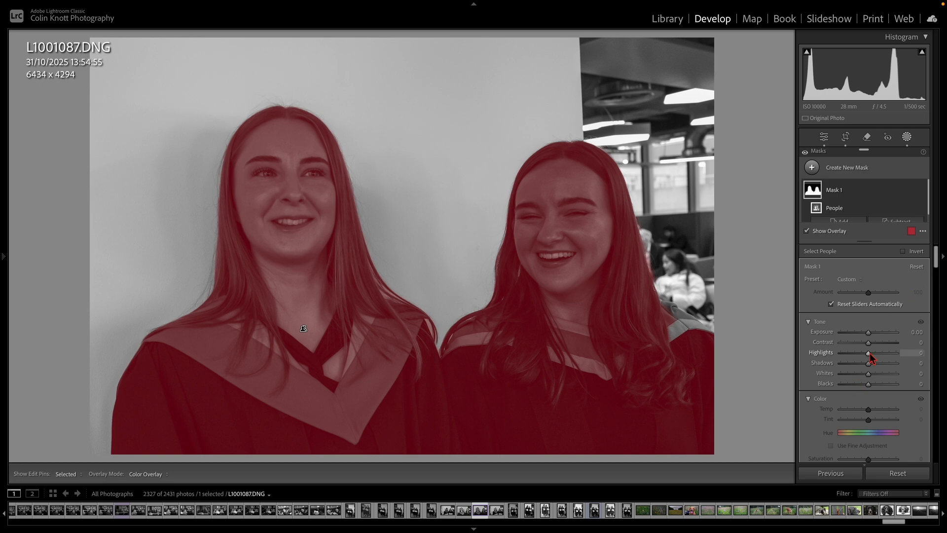
{"action": "key", "text": "o"}
{"action": "mouse_move", "coordinate": [868, 353]}
{"action": "left_mouse_down"}
{"action": "mouse_move", "coordinate": [859, 353]}
{"action": "mouse_move", "coordinate": [871, 365]}
{"action": "mouse_move", "coordinate": [877, 342]}
{"action": "left_mouse_up"}
{"action": "scroll", "coordinate": [883, 368], "scroll_direction": "down", "scroll_amount": 8}
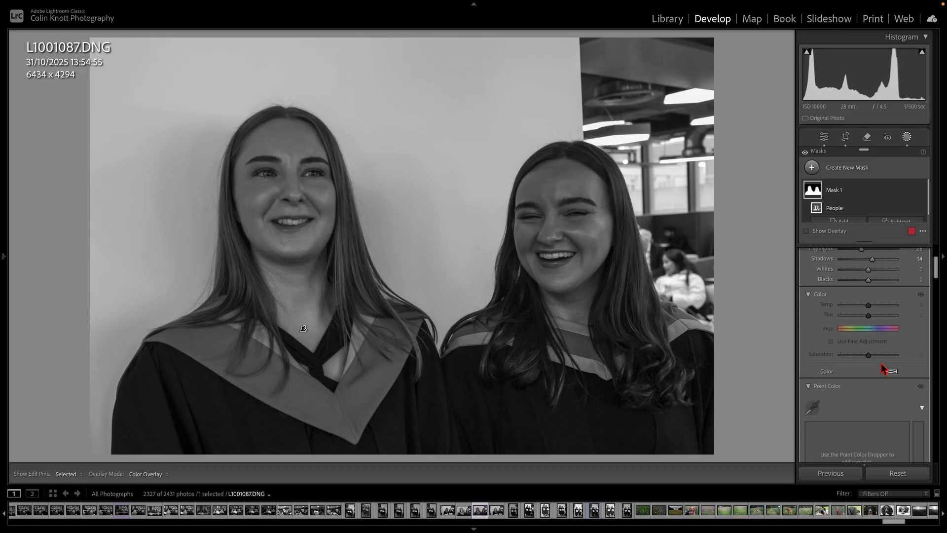
- Shape the people mask's tone curve with a highlight point at 167/196 and a shadow point at 45/45, and leave masking
{"action": "scroll", "coordinate": [880, 362], "scroll_direction": "down", "scroll_amount": 3}
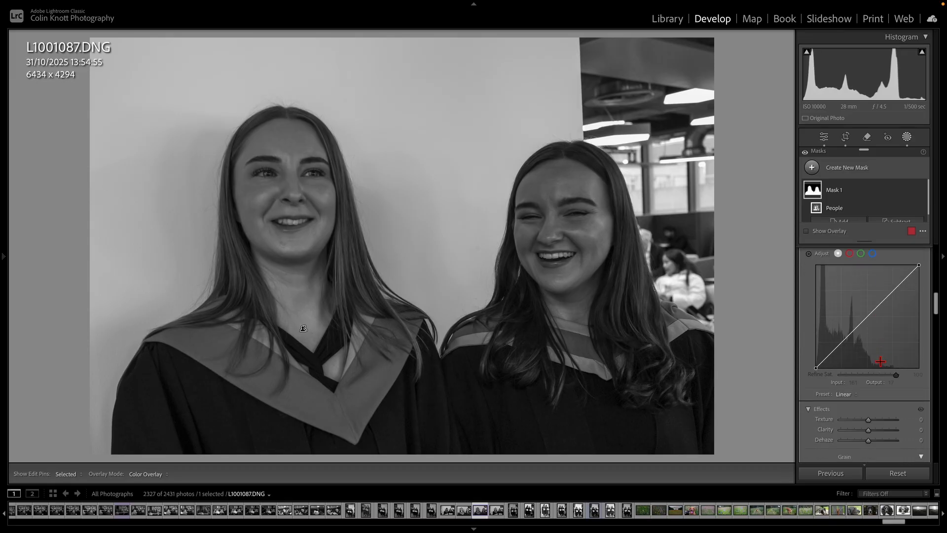
{"action": "left_click", "coordinate": [869, 318]}
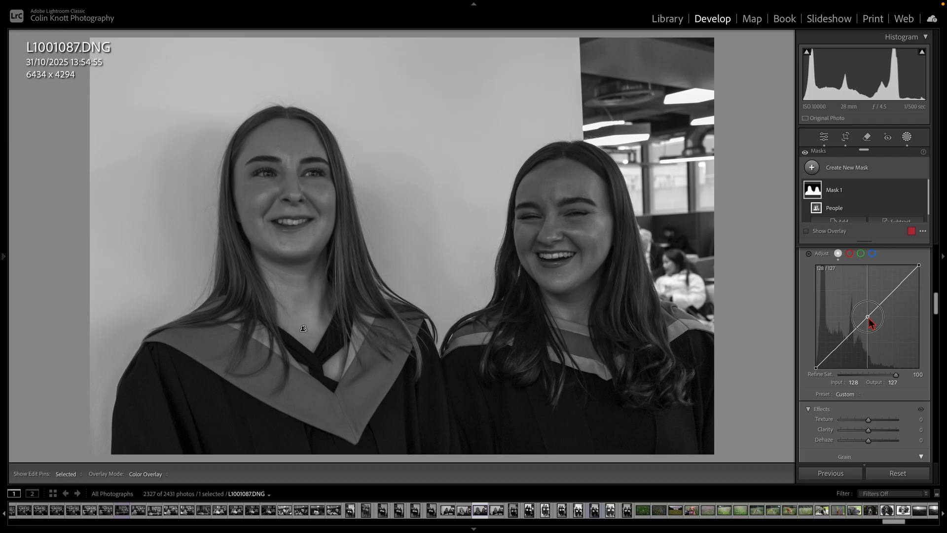
{"action": "left_click_drag", "start_coordinate": [869, 319], "coordinate": [869, 316]}
{"action": "left_click_drag", "start_coordinate": [835, 352], "coordinate": [838, 356]}
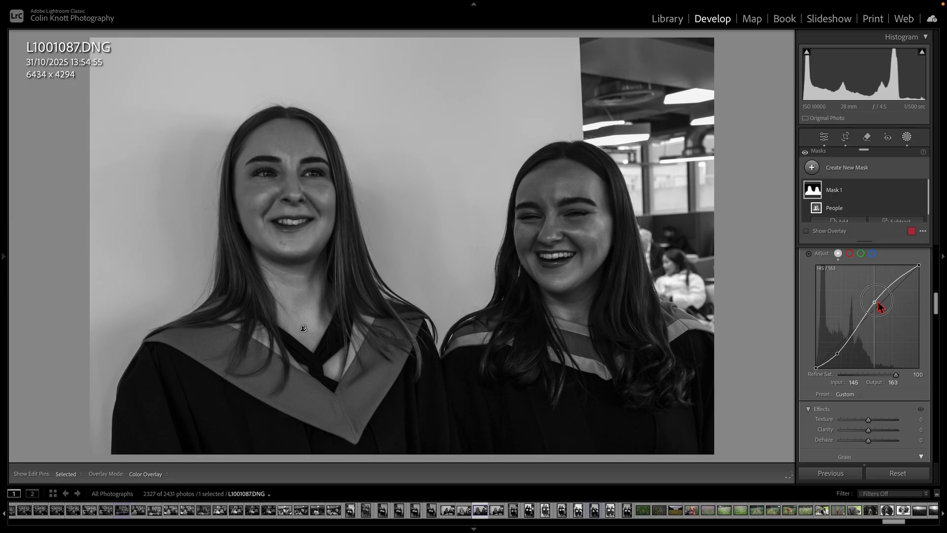
{"action": "left_click_drag", "start_coordinate": [881, 306], "coordinate": [886, 291]}
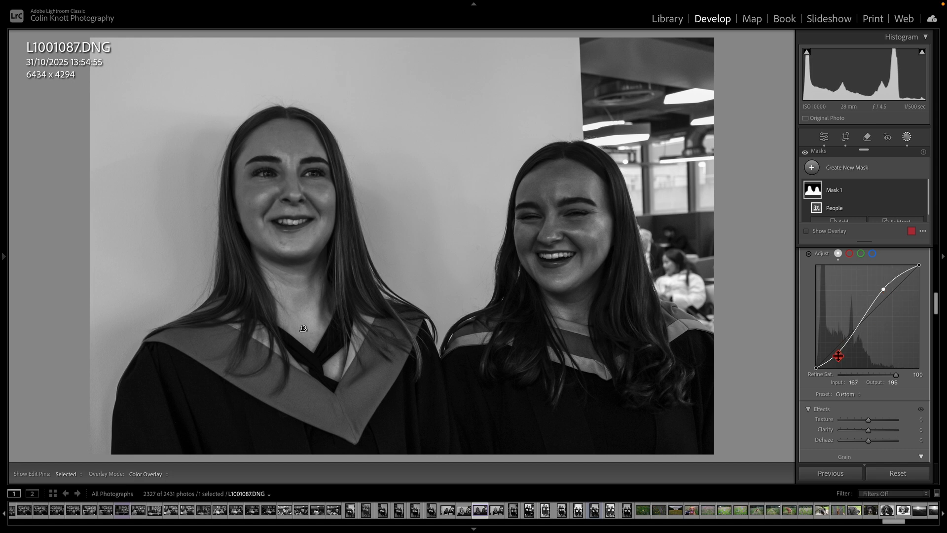
{"action": "left_click_drag", "start_coordinate": [841, 358], "coordinate": [835, 353]}
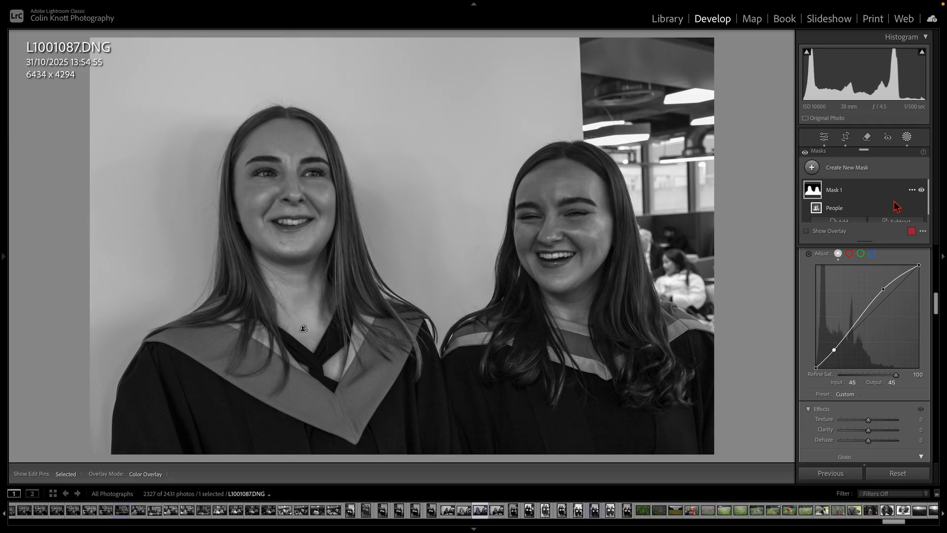
{"action": "left_click", "coordinate": [823, 138]}
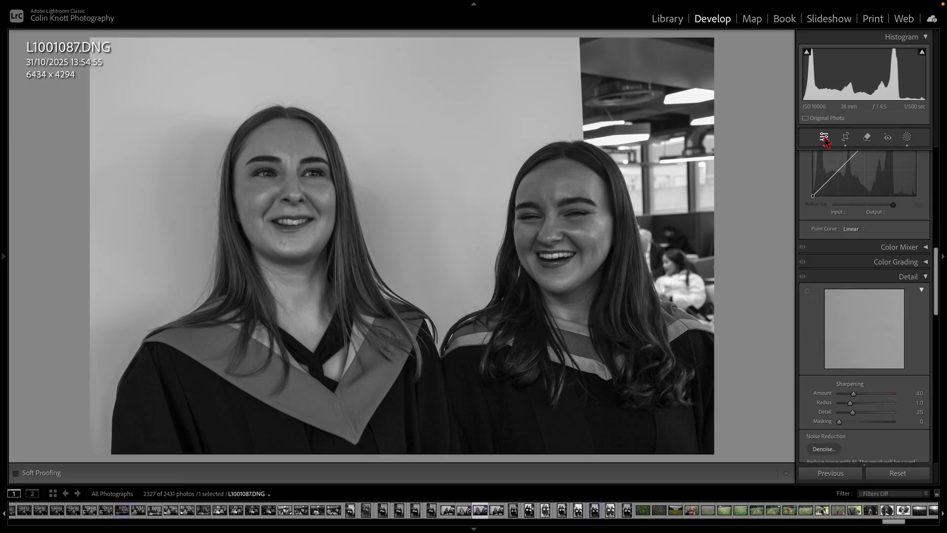
- Add a brush mask and paint it over both graduates' gowns with an 18.0 brush
{"action": "key", "text": "k"}
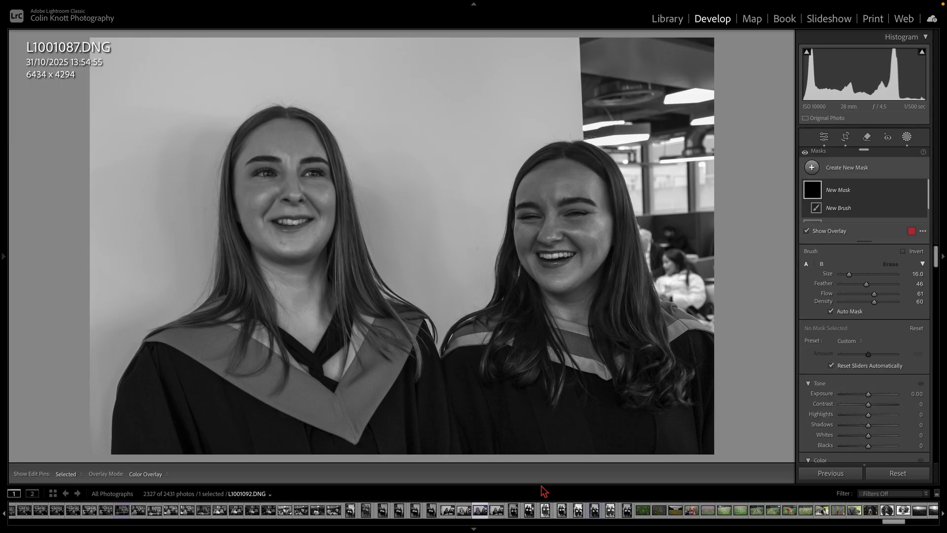
{"action": "scroll", "coordinate": [491, 374], "scroll_direction": "up", "scroll_amount": 5}
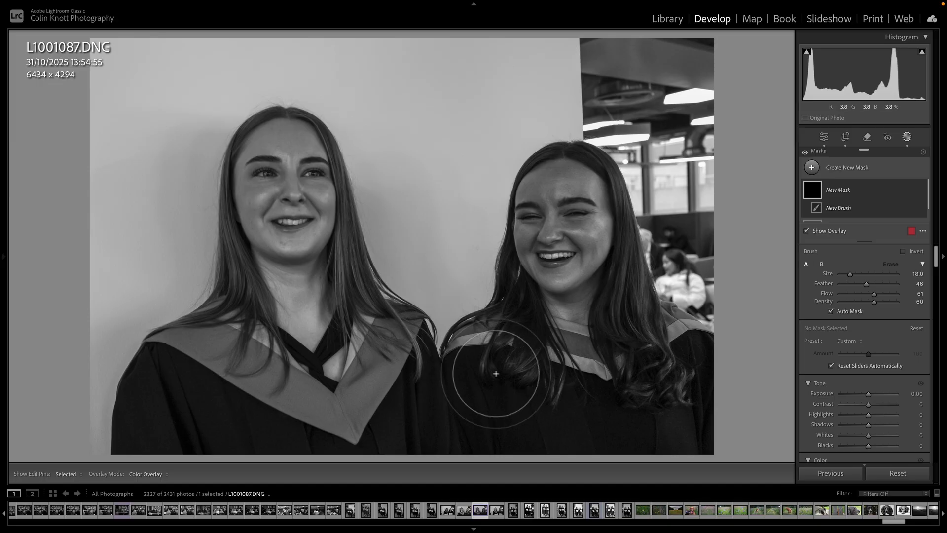
{"action": "mouse_move", "coordinate": [461, 370]}
{"action": "left_mouse_down"}
{"action": "mouse_move", "coordinate": [634, 391]}
{"action": "mouse_move", "coordinate": [655, 351]}
{"action": "mouse_move", "coordinate": [609, 381]}
{"action": "mouse_move", "coordinate": [507, 391]}
{"action": "mouse_move", "coordinate": [687, 387]}
{"action": "left_mouse_up"}
{"action": "mouse_move", "coordinate": [316, 395]}
{"action": "left_mouse_down"}
{"action": "mouse_move", "coordinate": [190, 338]}
{"action": "mouse_move", "coordinate": [190, 380]}
{"action": "mouse_move", "coordinate": [296, 405]}
{"action": "left_mouse_up"}
- Extend the brush mask over both graduates' hair, reducing the brush size to 7.0
{"action": "scroll", "coordinate": [616, 339], "scroll_direction": "down", "scroll_amount": 1}
{"action": "scroll", "coordinate": [617, 338], "scroll_direction": "down", "scroll_amount": 15}
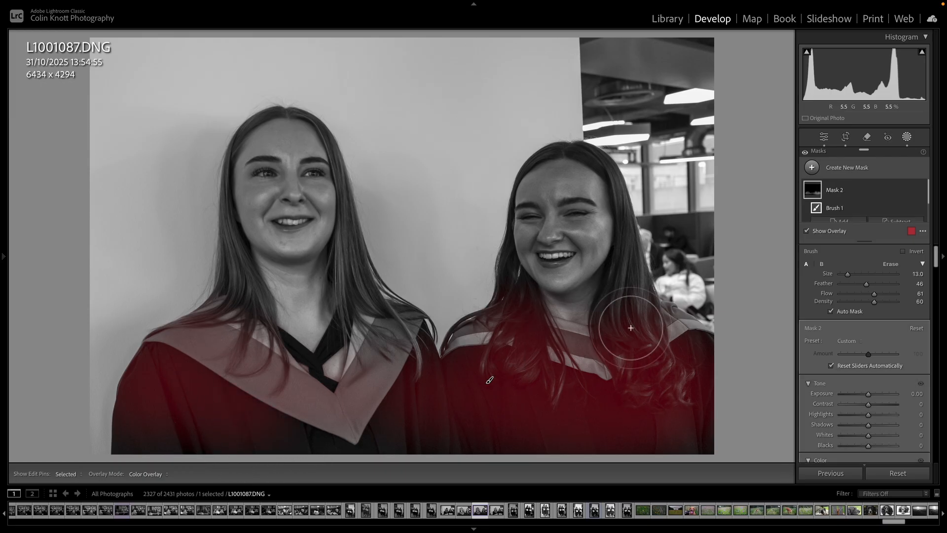
{"action": "key", "text": "h"}
{"action": "mouse_move", "coordinate": [612, 173]}
{"action": "left_mouse_down"}
{"action": "mouse_move", "coordinate": [629, 234]}
{"action": "mouse_move", "coordinate": [608, 327]}
{"action": "left_mouse_up"}
{"action": "mouse_move", "coordinate": [630, 274]}
{"action": "left_mouse_down"}
{"action": "mouse_move", "coordinate": [651, 334]}
{"action": "mouse_move", "coordinate": [541, 321]}
{"action": "mouse_move", "coordinate": [510, 301]}
{"action": "mouse_move", "coordinate": [507, 267]}
{"action": "left_mouse_up"}
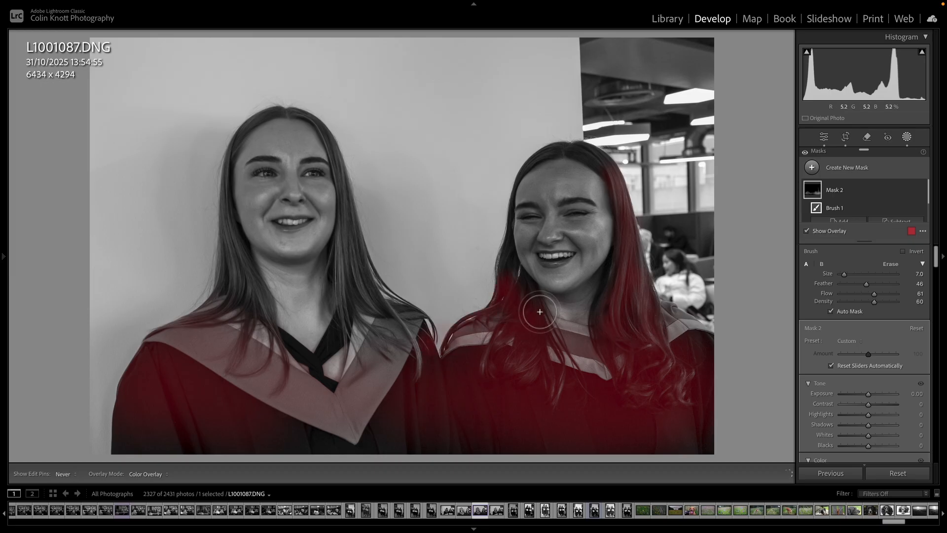
{"action": "key", "text": "h"}
{"action": "key", "text": "h"}
{"action": "left_click_drag", "start_coordinate": [354, 257], "coordinate": [383, 320]}
{"action": "mouse_move", "coordinate": [228, 247]}
{"action": "left_mouse_down"}
{"action": "mouse_move", "coordinate": [230, 277]}
{"action": "mouse_move", "coordinate": [187, 313]}
{"action": "mouse_move", "coordinate": [204, 313]}
{"action": "mouse_move", "coordinate": [226, 282]}
{"action": "mouse_move", "coordinate": [250, 306]}
{"action": "mouse_move", "coordinate": [238, 345]}
{"action": "mouse_move", "coordinate": [271, 311]}
{"action": "left_mouse_up"}
{"action": "key", "text": "h"}
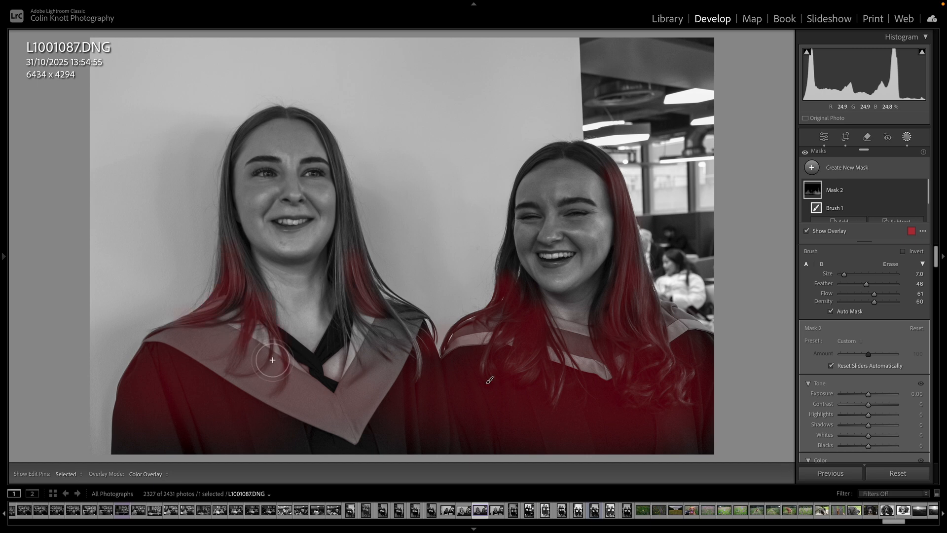
- Add both graduates' eyes to the brush mask with a 5.0 brush
{"action": "key", "text": "h"}
{"action": "key", "text": "bracketleft"}
{"action": "key", "text": "bracketleft"}
{"action": "mouse_move", "coordinate": [271, 175]}
{"action": "left_mouse_down"}
{"action": "mouse_move", "coordinate": [260, 173]}
{"action": "mouse_move", "coordinate": [329, 173]}
{"action": "left_mouse_up"}
{"action": "left_click_drag", "start_coordinate": [543, 216], "coordinate": [519, 218]}
{"action": "mouse_move", "coordinate": [591, 213]}
{"action": "left_mouse_down"}
{"action": "mouse_move", "coordinate": [567, 213]}
{"action": "mouse_move", "coordinate": [585, 212]}
{"action": "left_mouse_up"}
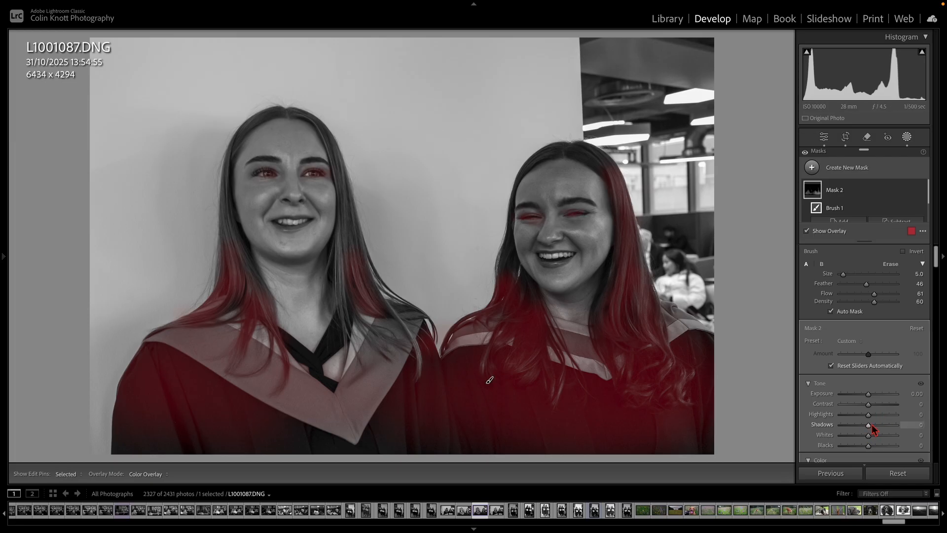
- Set the brush mask's Shadows to 94, check the photo without edit pins and enlarge the brush to 13.0
{"action": "left_click_drag", "start_coordinate": [873, 429], "coordinate": [900, 421]}
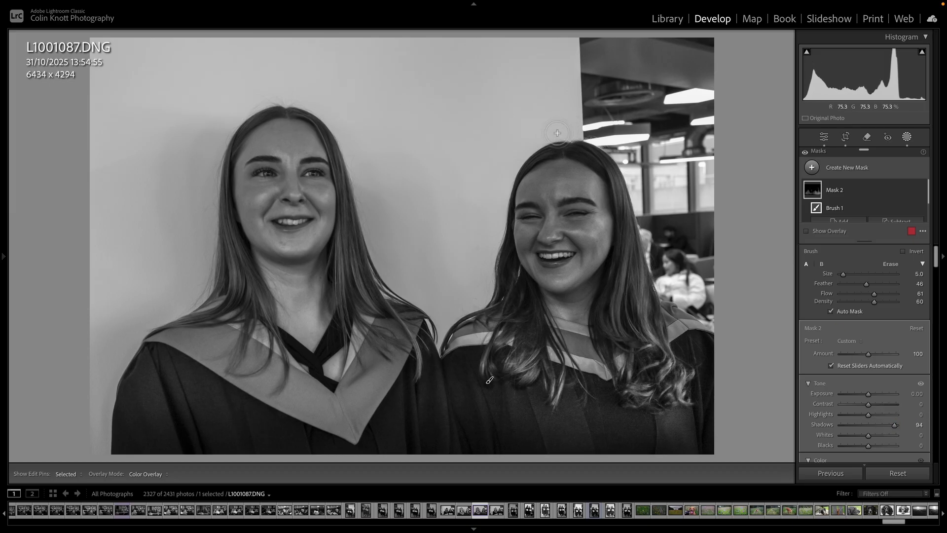
{"action": "key", "text": "h"}
{"action": "key", "text": "h"}
{"action": "key", "text": "h"}
{"action": "key", "text": "h"}
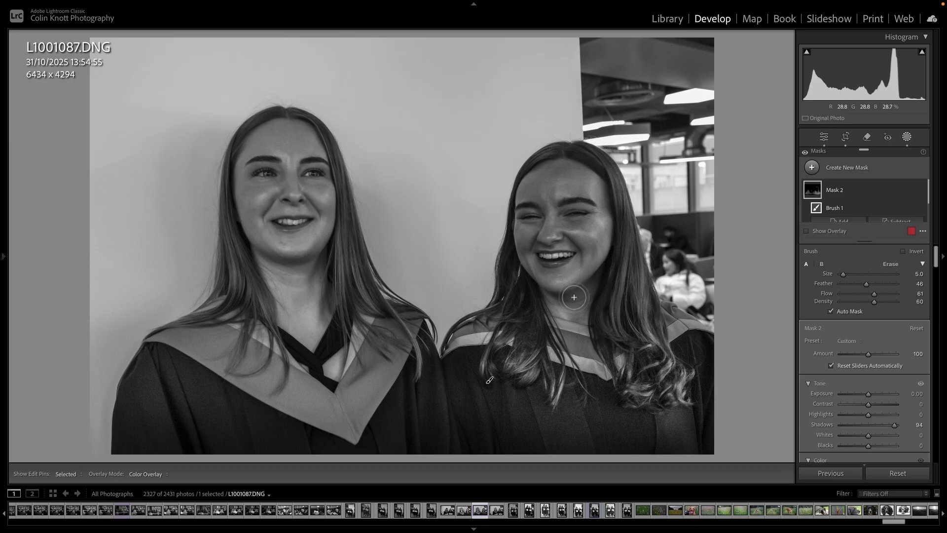
{"action": "scroll", "coordinate": [317, 165], "scroll_direction": "up", "scroll_amount": 4}
{"action": "key", "text": "h"}
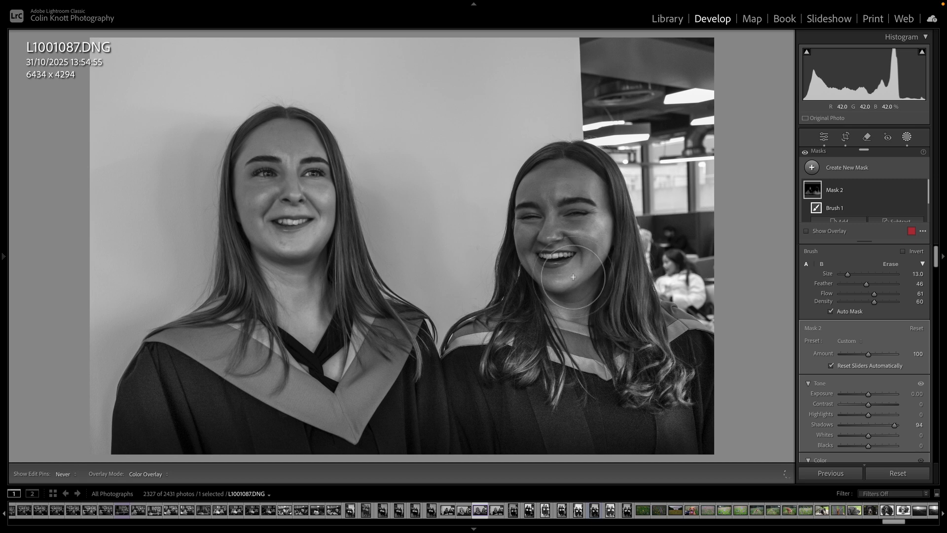
{"action": "key", "text": "h"}
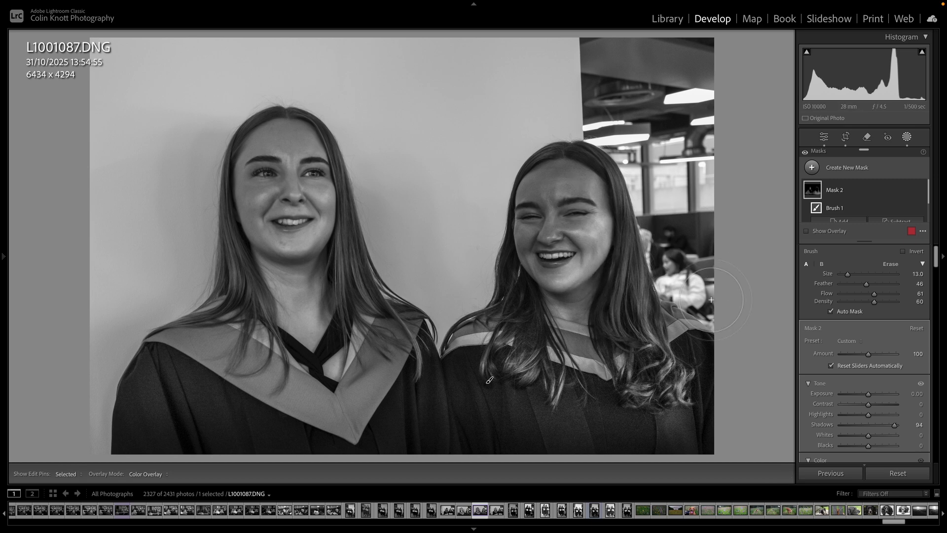
- Undo the last edit to the photo
{"action": "mouse_move", "coordinate": [86, 6]}
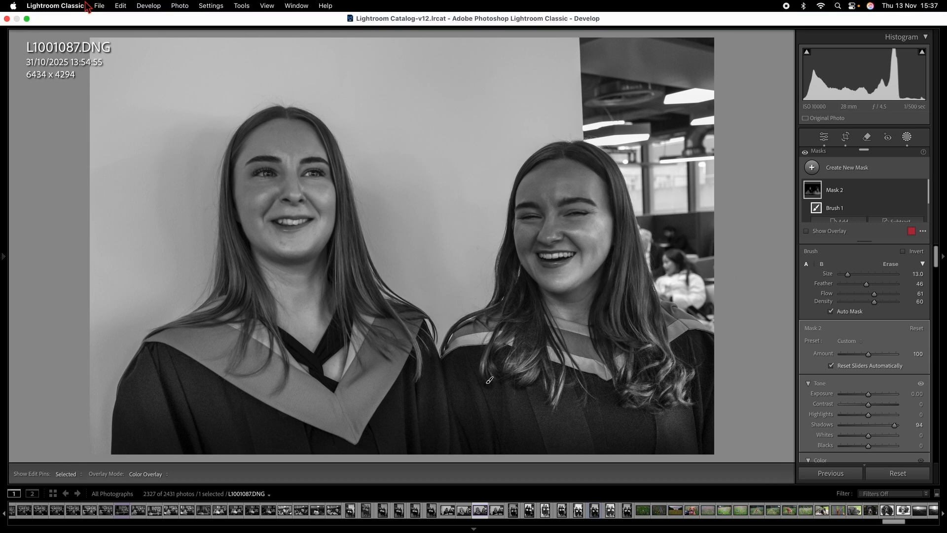
{"action": "left_click", "coordinate": [120, 6]}
{"action": "left_click", "coordinate": [158, 45]}
{"action": "key", "text": "super+z"}
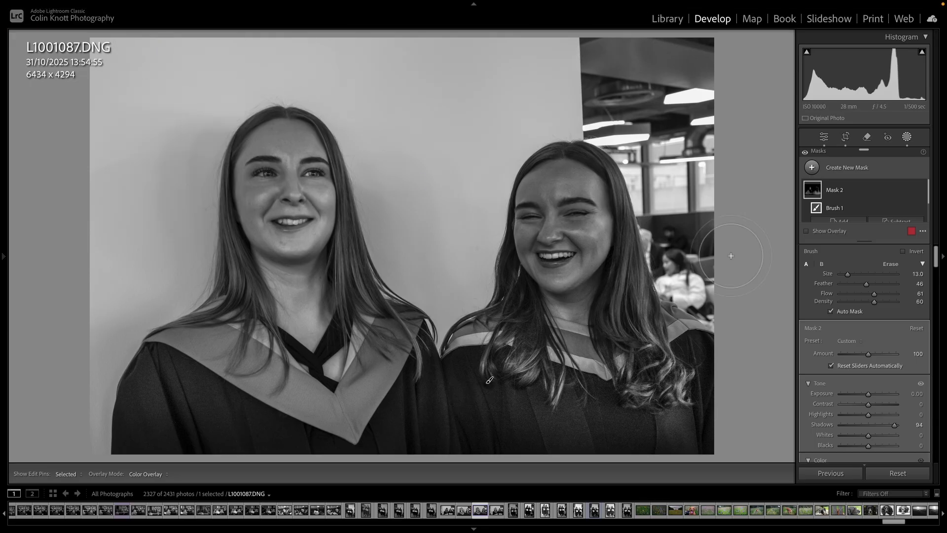
- Set the hair and eyes brush mask's Shadows to 38 and Blacks to 34, reduce the brush size to 6.0 and leave masking
{"action": "key", "text": "h"}
{"action": "scroll", "coordinate": [731, 256], "scroll_direction": "down", "scroll_amount": 5}
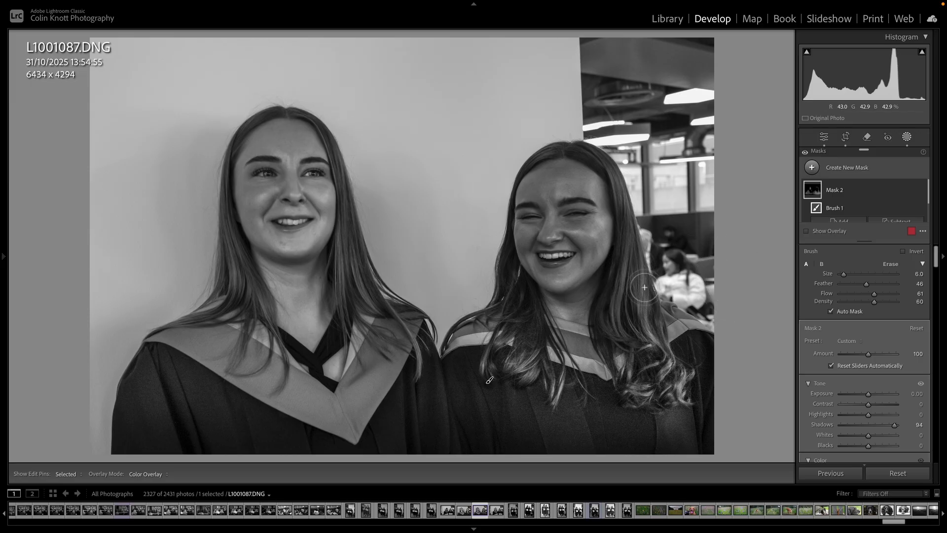
{"action": "key", "text": "h"}
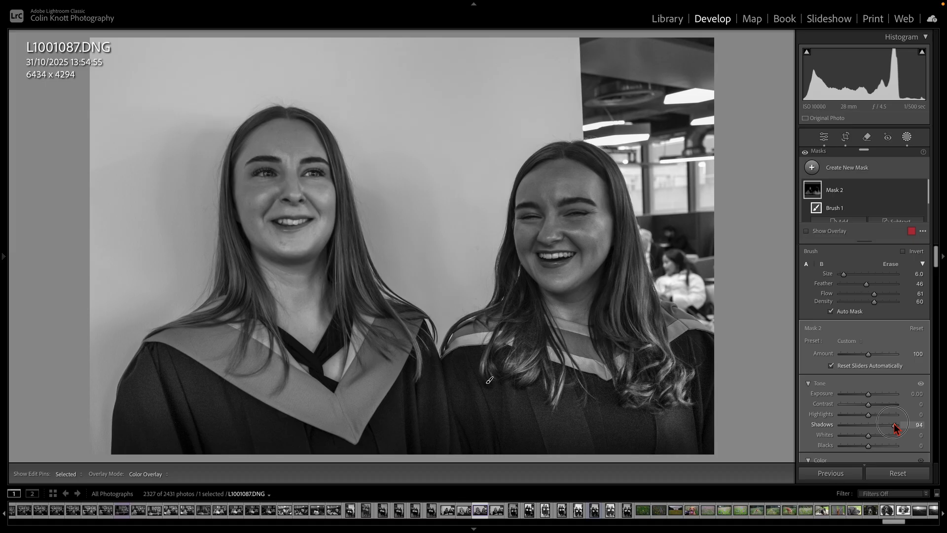
{"action": "left_click_drag", "start_coordinate": [896, 427], "coordinate": [877, 447]}
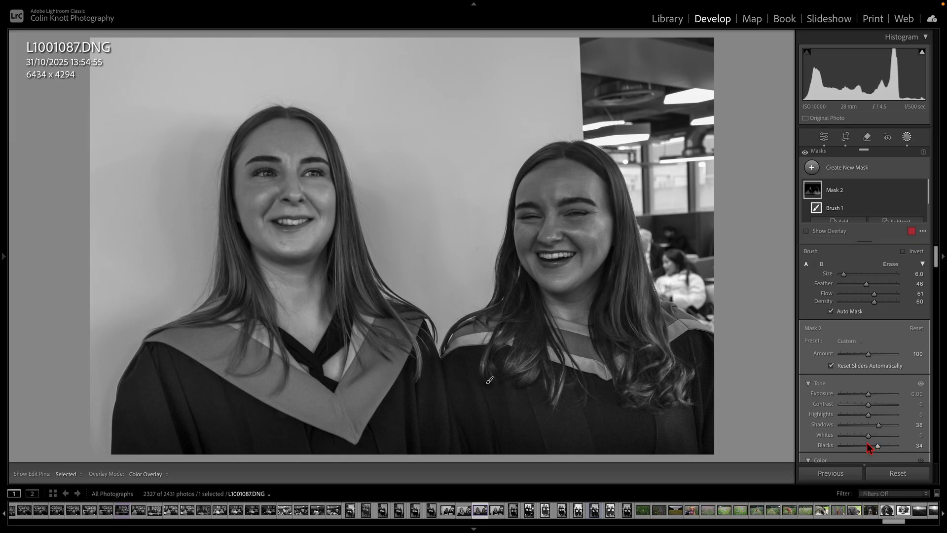
{"action": "scroll", "coordinate": [883, 335], "scroll_direction": "down", "scroll_amount": 3}
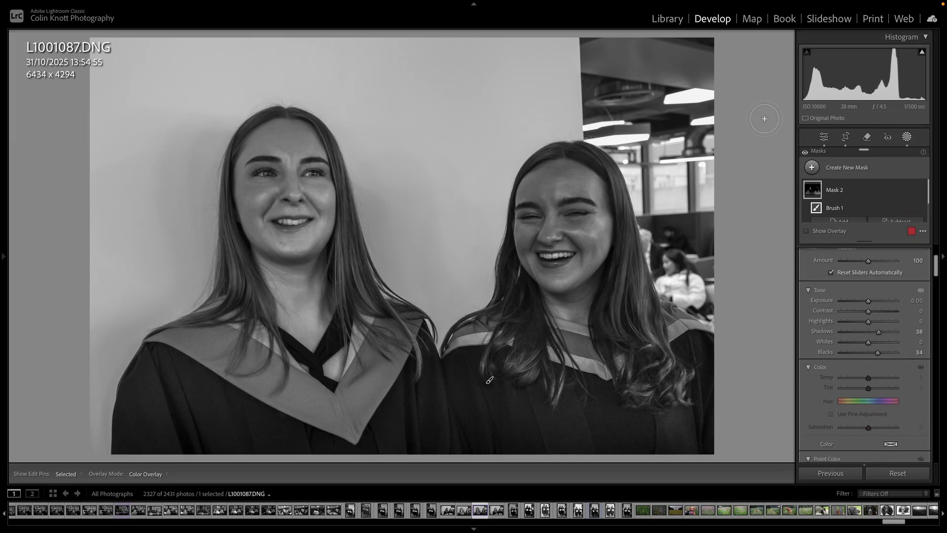
{"action": "left_click", "coordinate": [823, 136]}
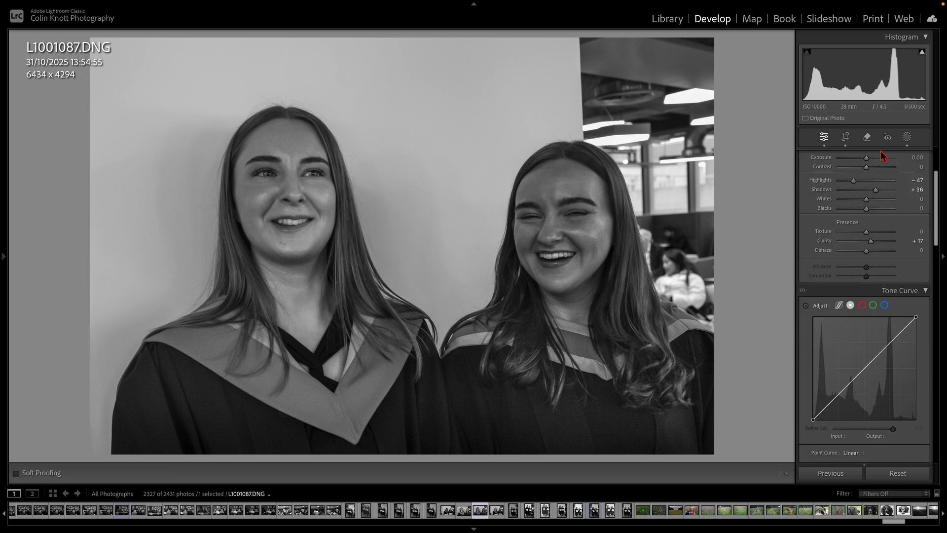
- Paint a new brush mask over the office background beside the laughing graduate, enlarging the brush to 20.0
{"action": "key", "text": "k"}
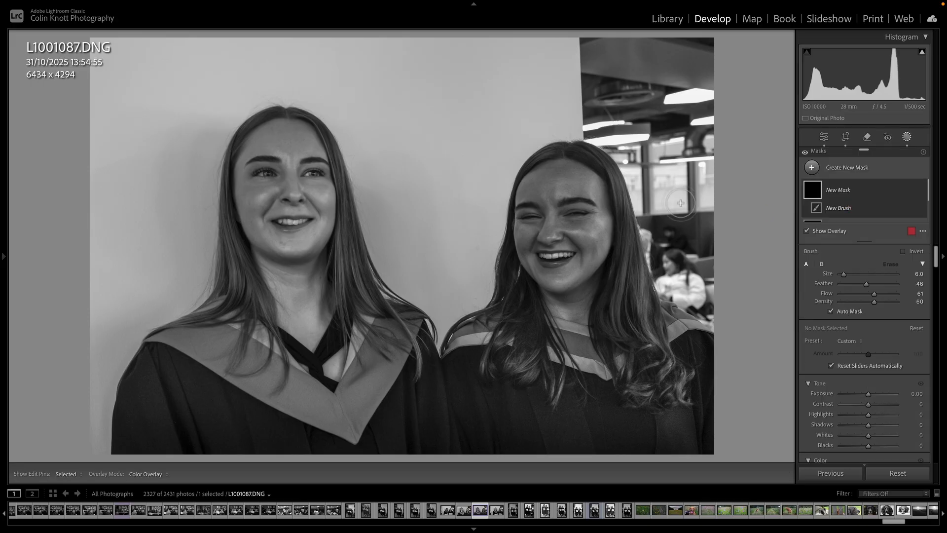
{"action": "mouse_move", "coordinate": [714, 312]}
{"action": "left_mouse_down"}
{"action": "mouse_move", "coordinate": [687, 276]}
{"action": "mouse_move", "coordinate": [683, 232]}
{"action": "mouse_move", "coordinate": [693, 99]}
{"action": "mouse_move", "coordinate": [703, 96]}
{"action": "mouse_move", "coordinate": [636, 30]}
{"action": "mouse_move", "coordinate": [681, 124]}
{"action": "left_mouse_up"}
{"action": "left_click_drag", "start_coordinate": [730, 367], "coordinate": [730, 395]}
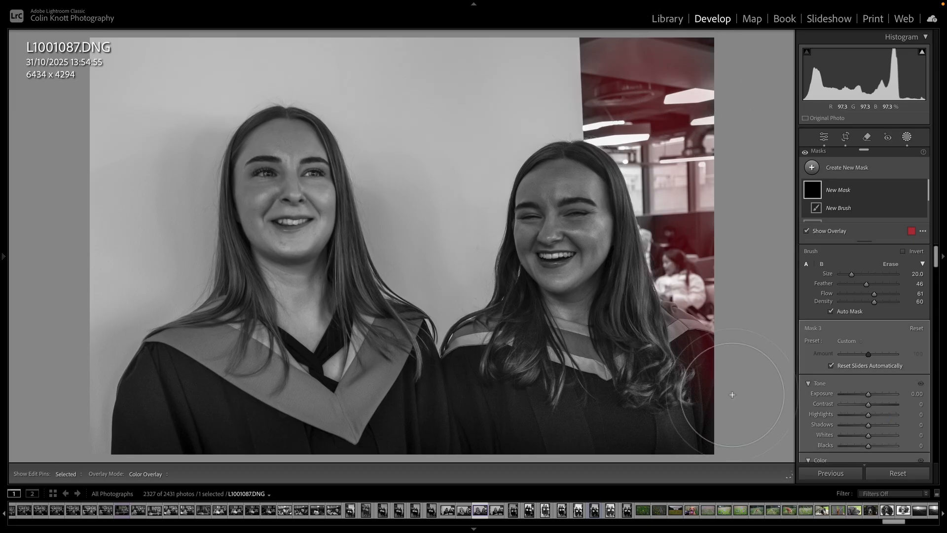
- Set the background mask's Highlights to -100, slightly adjust its Exposure and leave masking
{"action": "left_click_drag", "start_coordinate": [866, 415], "coordinate": [830, 419]}
{"action": "scroll", "coordinate": [680, 86], "scroll_direction": "down", "scroll_amount": 3}
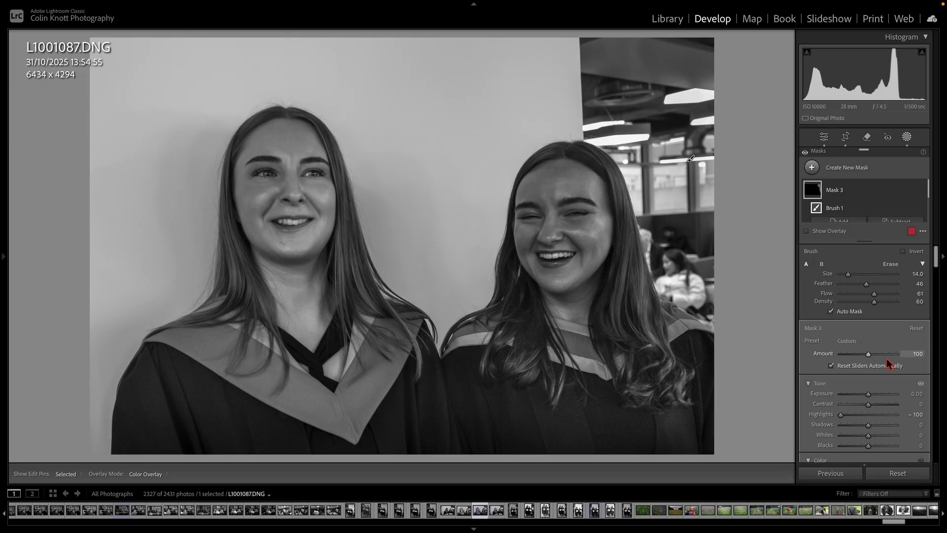
{"action": "left_click_drag", "start_coordinate": [868, 393], "coordinate": [870, 393]}
{"action": "mouse_move", "coordinate": [937, 6]}
{"action": "left_click", "coordinate": [824, 136]}
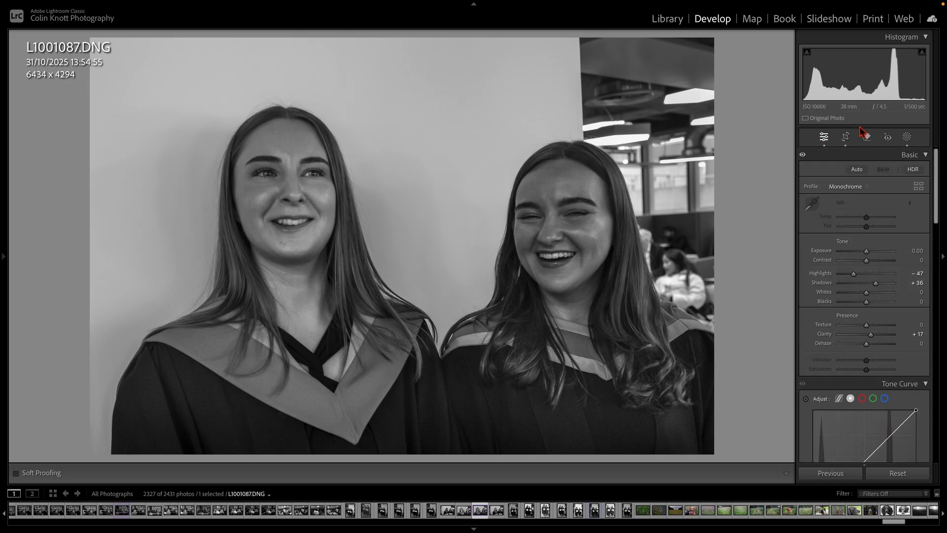
- Paint a new brush mask over the dark ceiling, the pale wall's outer edge and the lower corners with a 25.0 brush
{"action": "key", "text": "k"}
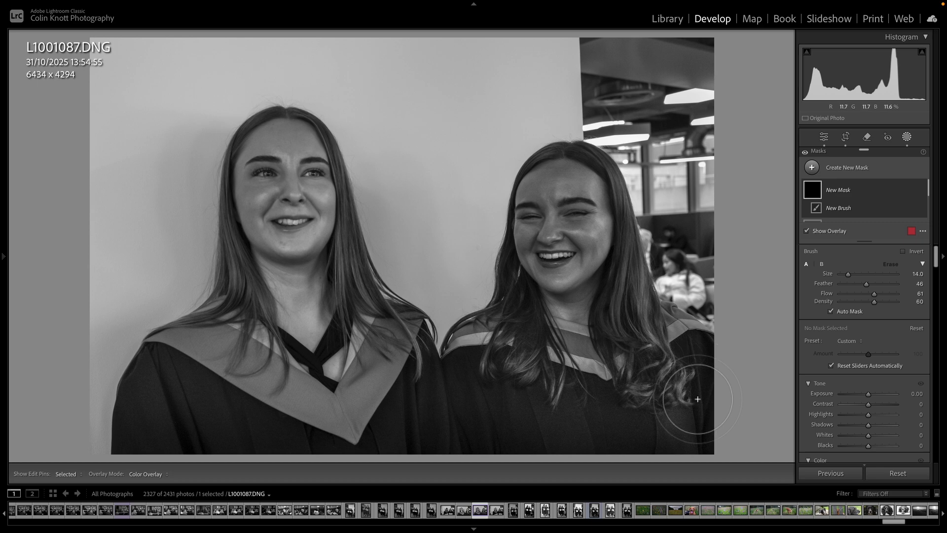
{"action": "scroll", "coordinate": [700, 108], "scroll_direction": "up", "scroll_amount": 3}
{"action": "mouse_move", "coordinate": [606, 59]}
{"action": "left_mouse_down"}
{"action": "mouse_move", "coordinate": [675, 52]}
{"action": "mouse_move", "coordinate": [636, 20]}
{"action": "left_mouse_up"}
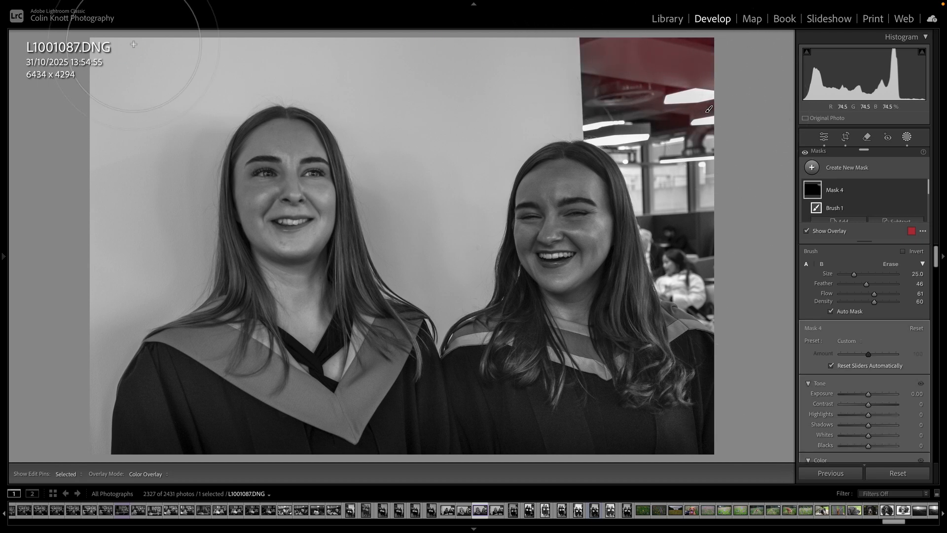
{"action": "mouse_move", "coordinate": [69, 20]}
{"action": "left_mouse_down"}
{"action": "mouse_move", "coordinate": [99, 100]}
{"action": "mouse_move", "coordinate": [98, 316]}
{"action": "mouse_move", "coordinate": [123, 459]}
{"action": "mouse_move", "coordinate": [142, 481]}
{"action": "left_mouse_up"}
{"action": "key", "text": "h"}
{"action": "mouse_move", "coordinate": [705, 330]}
{"action": "left_mouse_down"}
{"action": "mouse_move", "coordinate": [697, 380]}
{"action": "mouse_move", "coordinate": [710, 444]}
{"action": "left_mouse_up"}
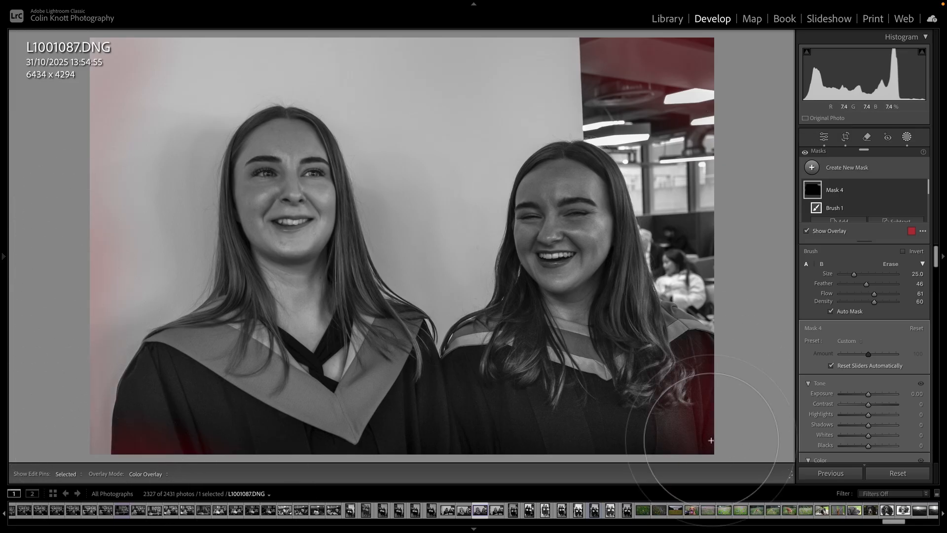
- Hide the mask overlay, darken the edge mask to an Exposure of -1.05 and leave masking
{"action": "key", "text": "o"}
{"action": "left_click_drag", "start_coordinate": [867, 394], "coordinate": [847, 398]}
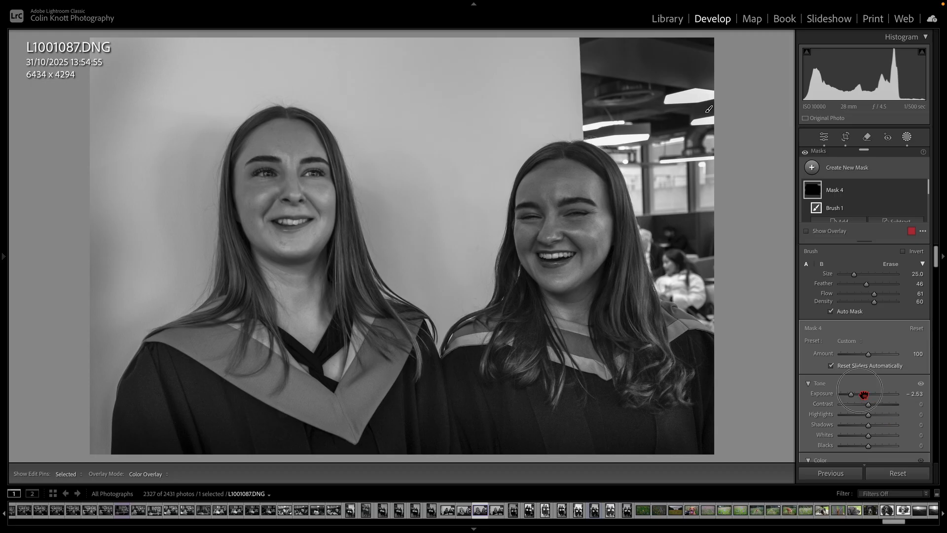
{"action": "left_click_drag", "start_coordinate": [851, 394], "coordinate": [866, 393]}
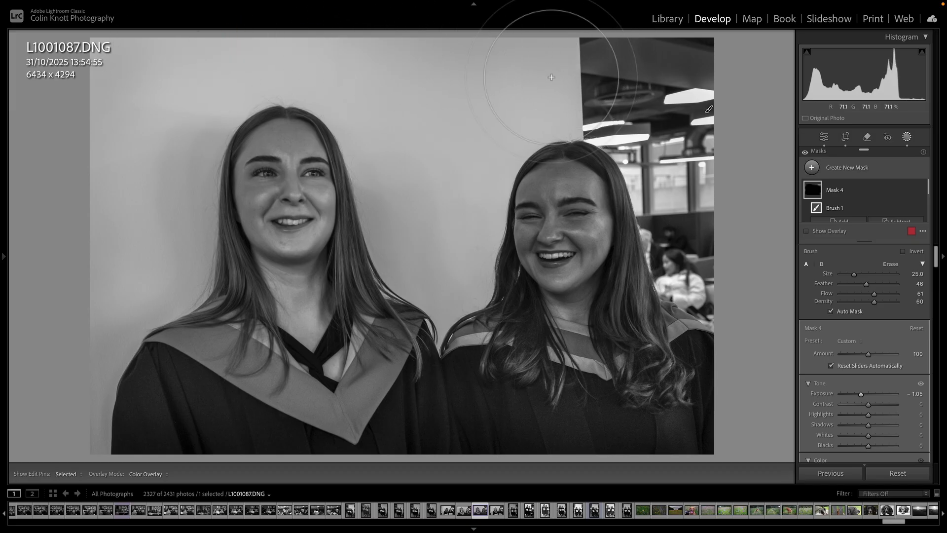
{"action": "left_click", "coordinate": [824, 138]}
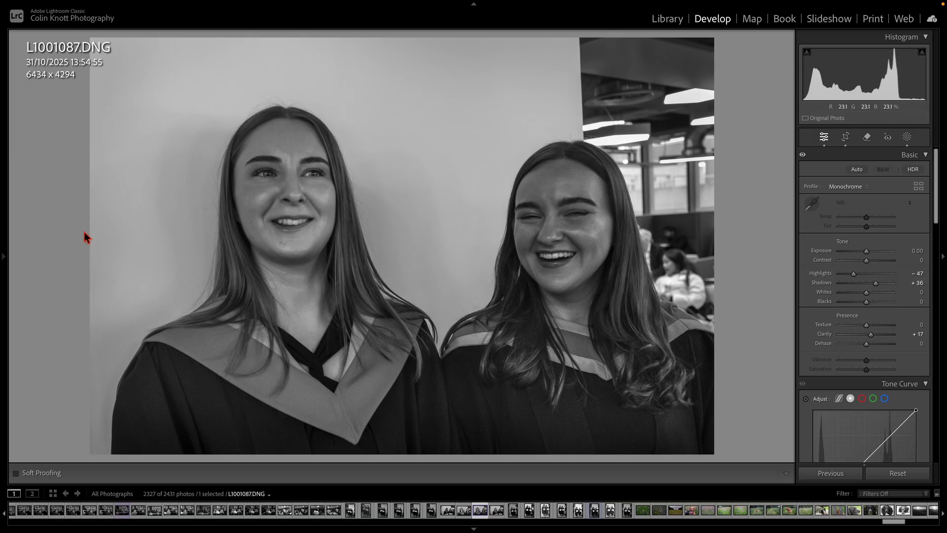
- Apply the 006. SilverChrome MEDIUM grain preset and review the photo's sharpening and noise reduction settings
{"action": "mouse_move", "coordinate": [3, 262]}
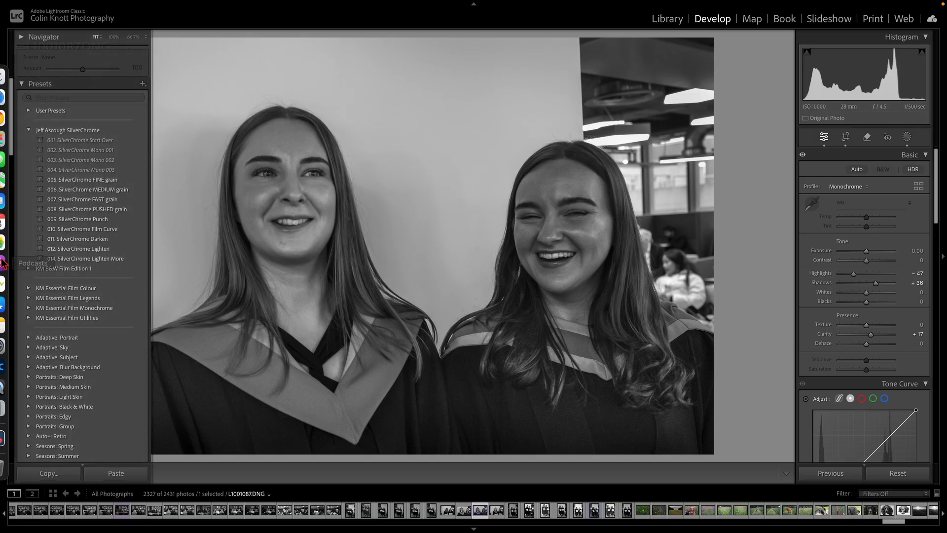
{"action": "left_click", "coordinate": [98, 189]}
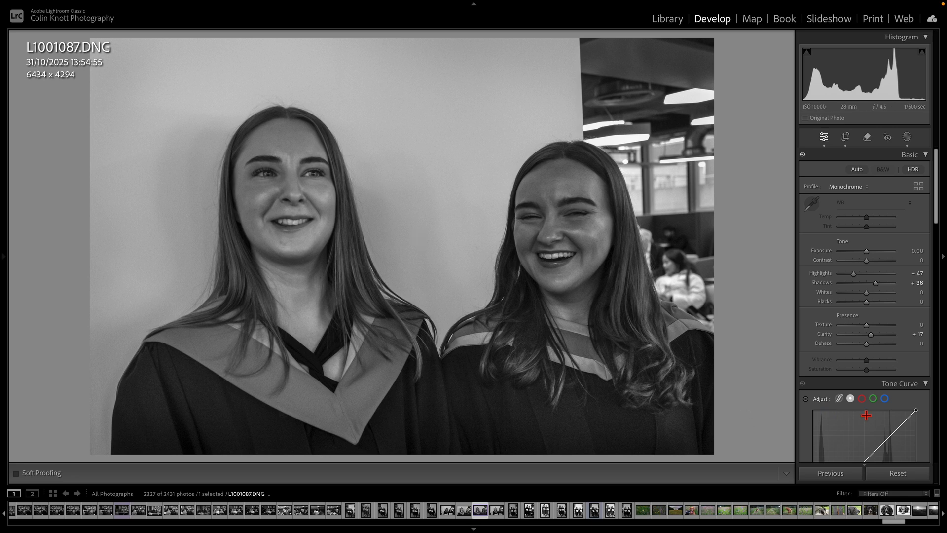
{"action": "scroll", "coordinate": [868, 418], "scroll_direction": "down", "scroll_amount": 6}
{"action": "scroll", "coordinate": [868, 419], "scroll_direction": "down", "scroll_amount": 1}
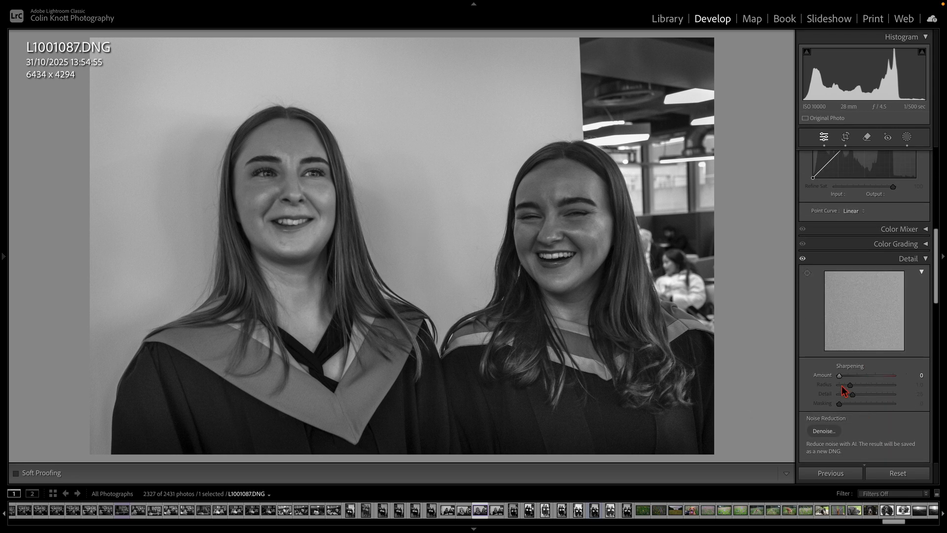
{"action": "scroll", "coordinate": [841, 379], "scroll_direction": "down", "scroll_amount": 5}
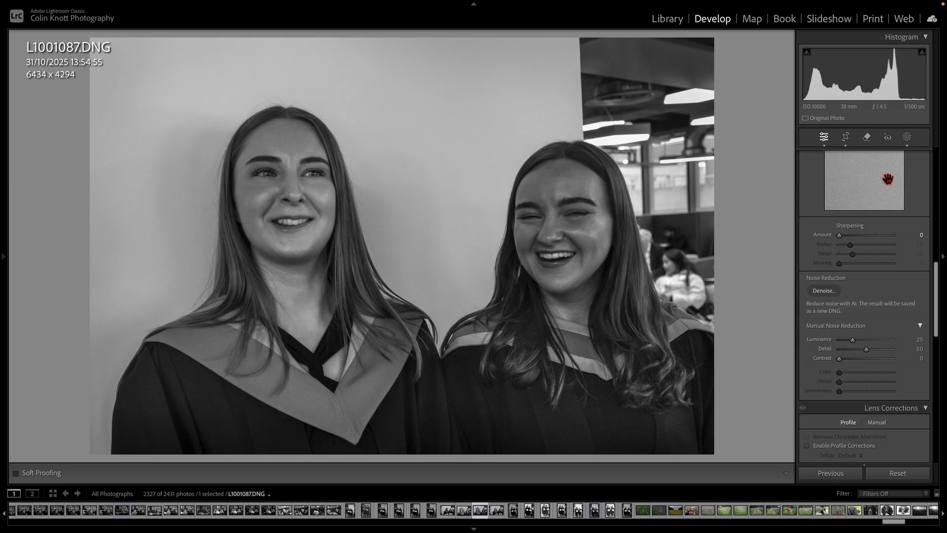
{"action": "scroll", "coordinate": [882, 179], "scroll_direction": "up", "scroll_amount": 10}
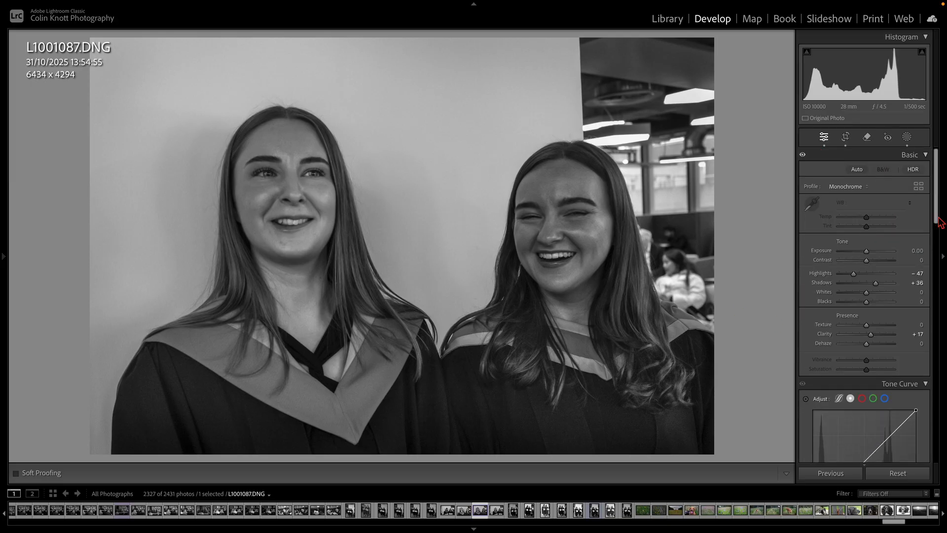
- View the photo without the editing controls, and compare it with the Basic adjustments off and on
{"action": "left_click", "coordinate": [942, 259]}
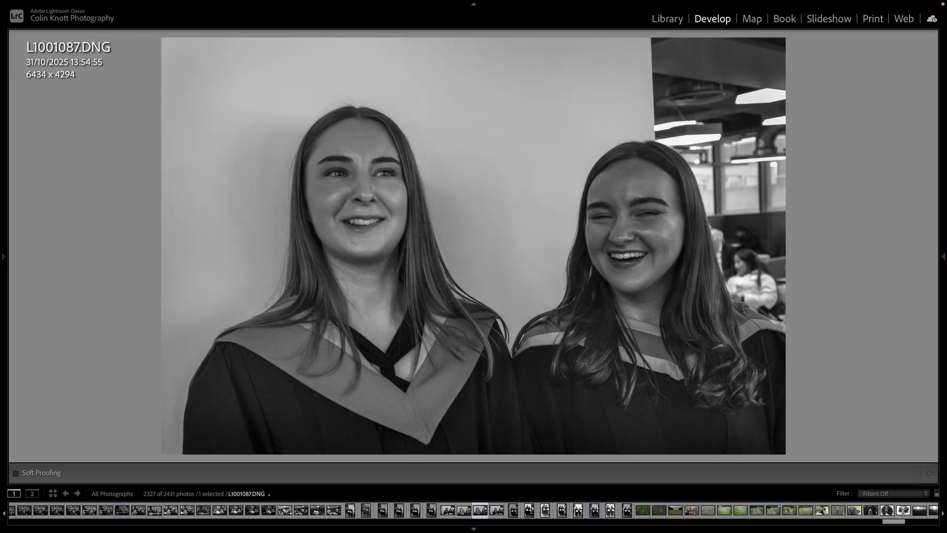
{"action": "left_click", "coordinate": [943, 260]}
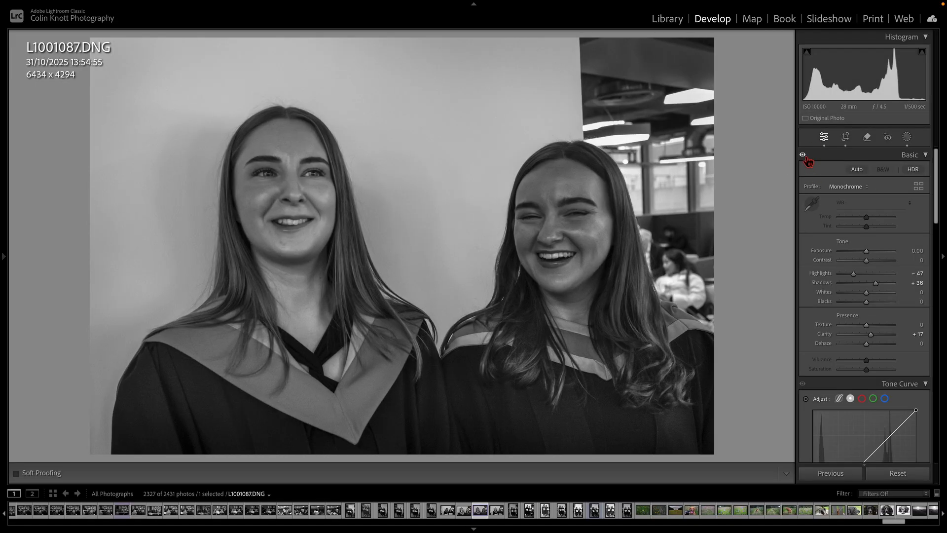
{"action": "left_click", "coordinate": [803, 155]}
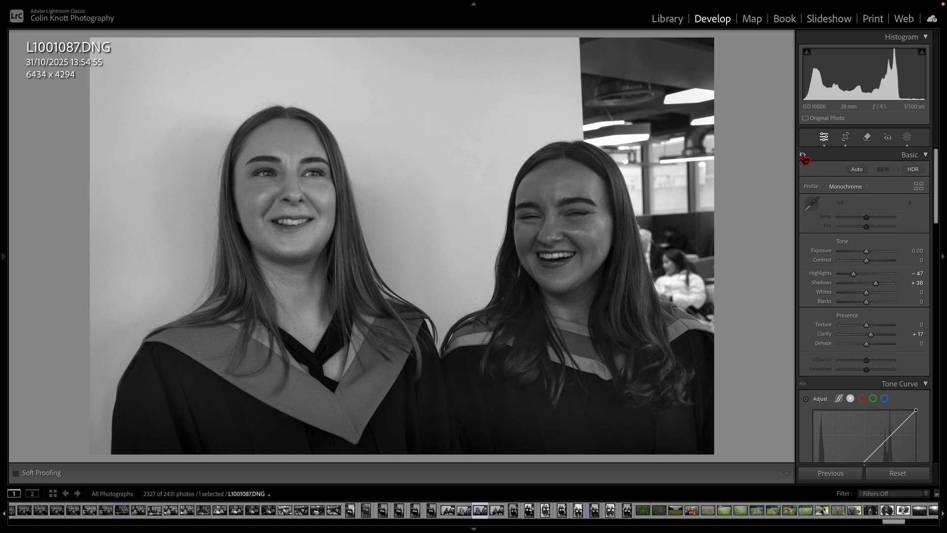
{"action": "left_click", "coordinate": [802, 155]}
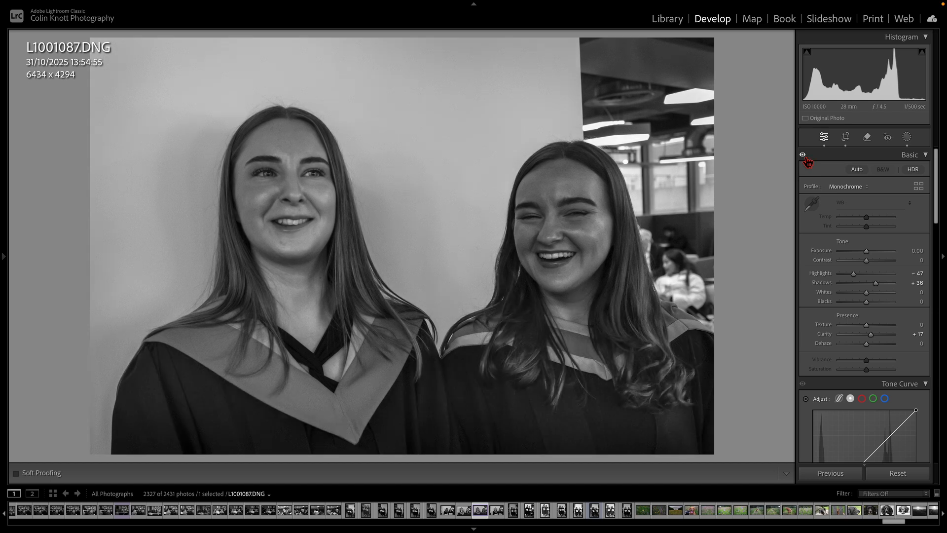
- Recrop the photo to 6825 x 4554 in the original aspect, shifting the frame down to include the graduates' certificates
{"action": "left_click", "coordinate": [845, 138]}
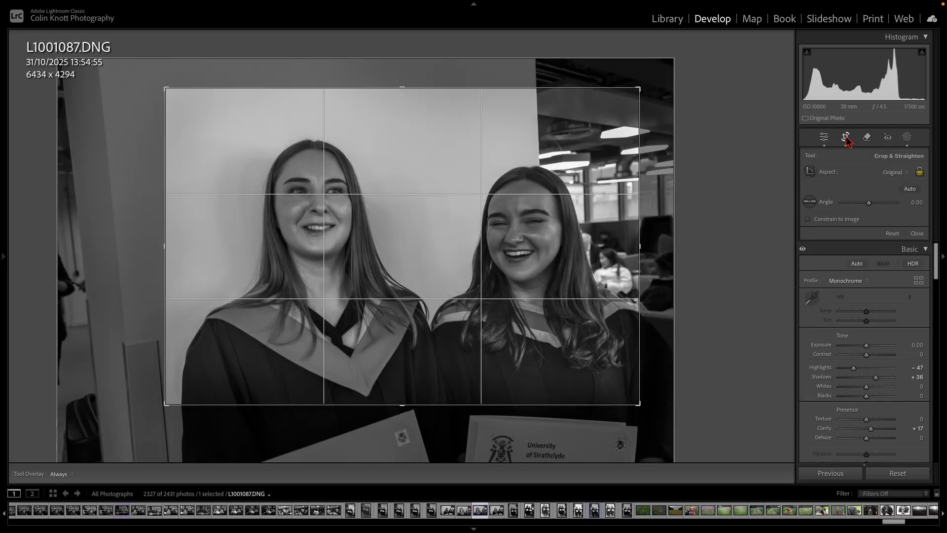
{"action": "left_click_drag", "start_coordinate": [566, 250], "coordinate": [556, 212]}
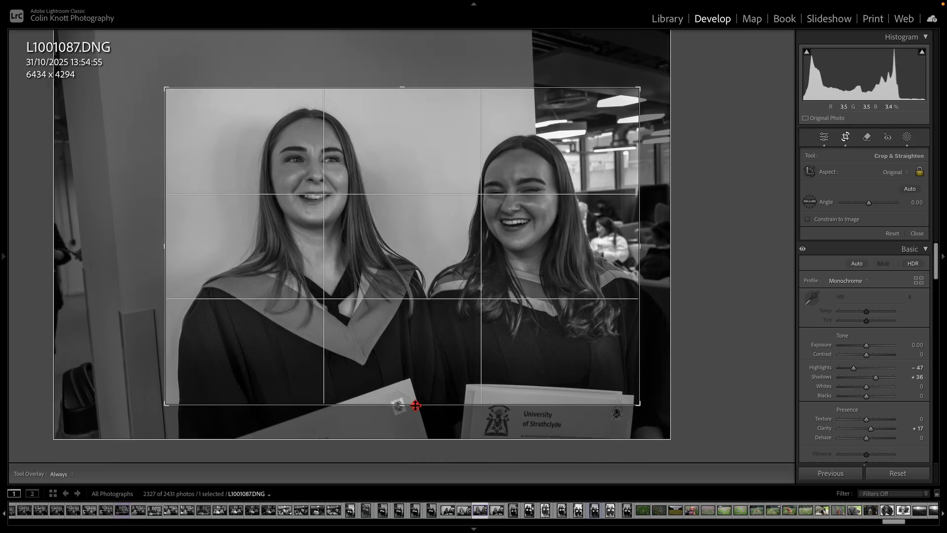
{"action": "left_click_drag", "start_coordinate": [404, 409], "coordinate": [408, 419]}
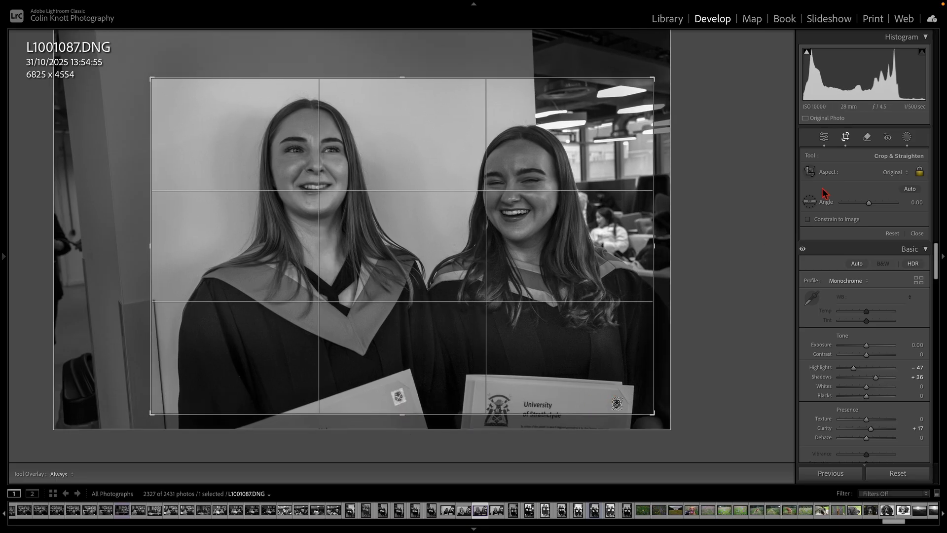
{"action": "left_click", "coordinate": [824, 138]}
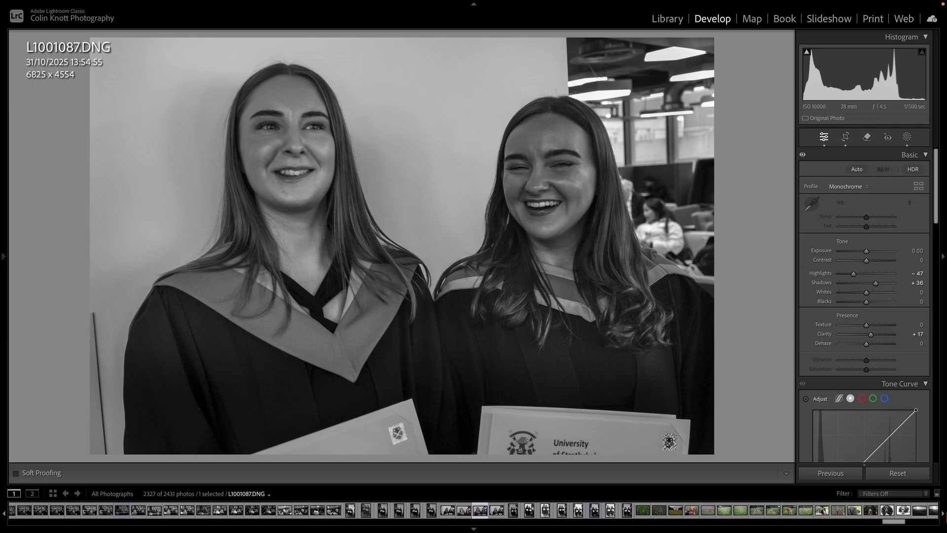